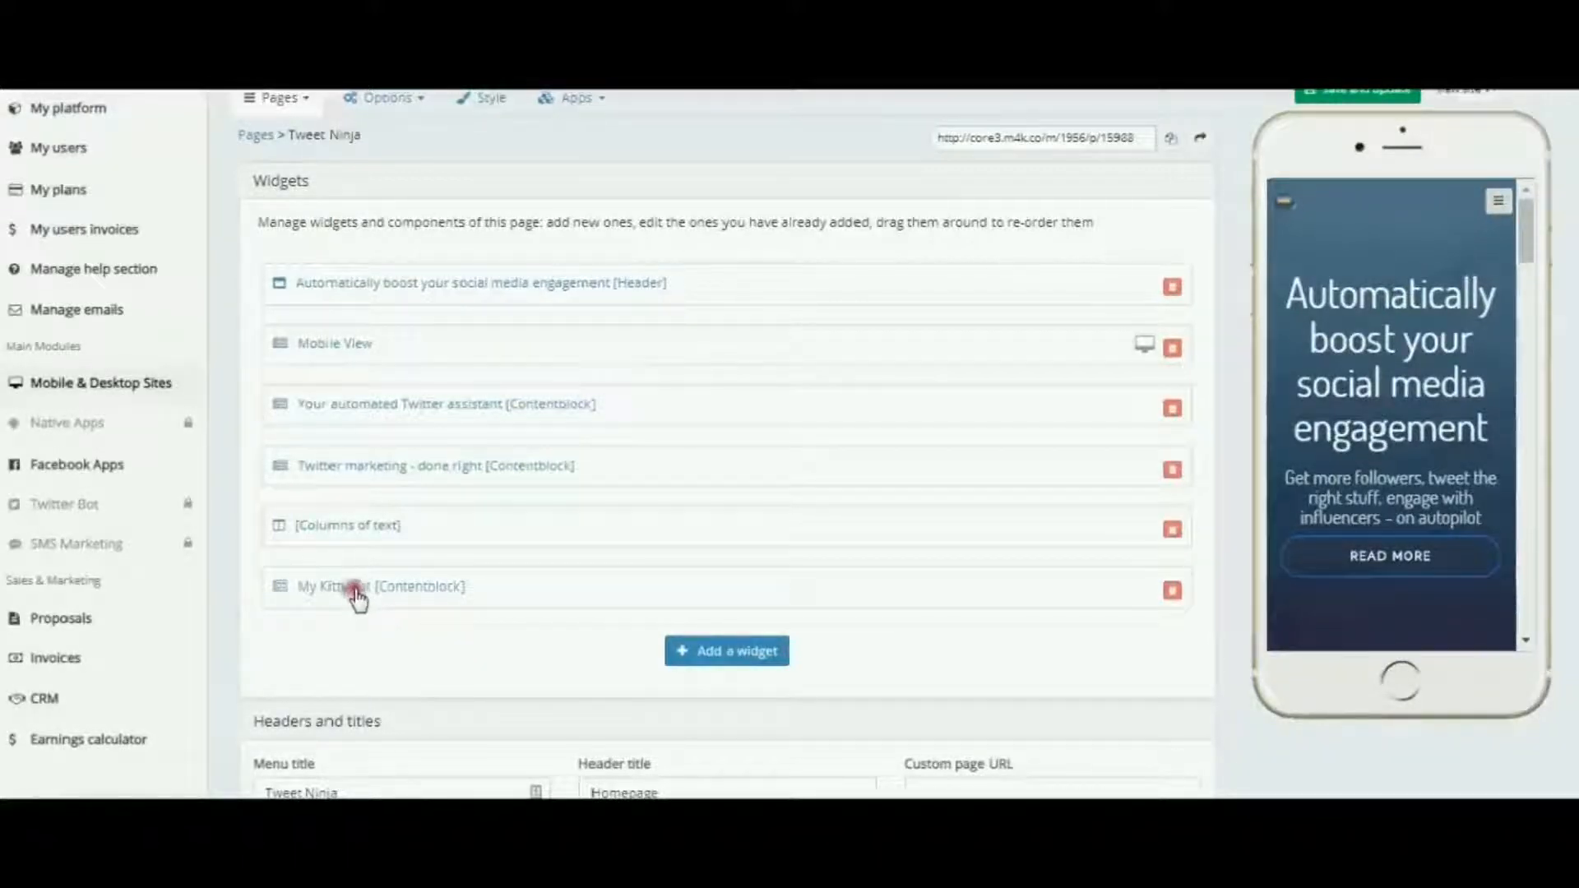
View the My Kitty Cat content block in the Tweet Ninja page's phone preview
left_click(388, 591)
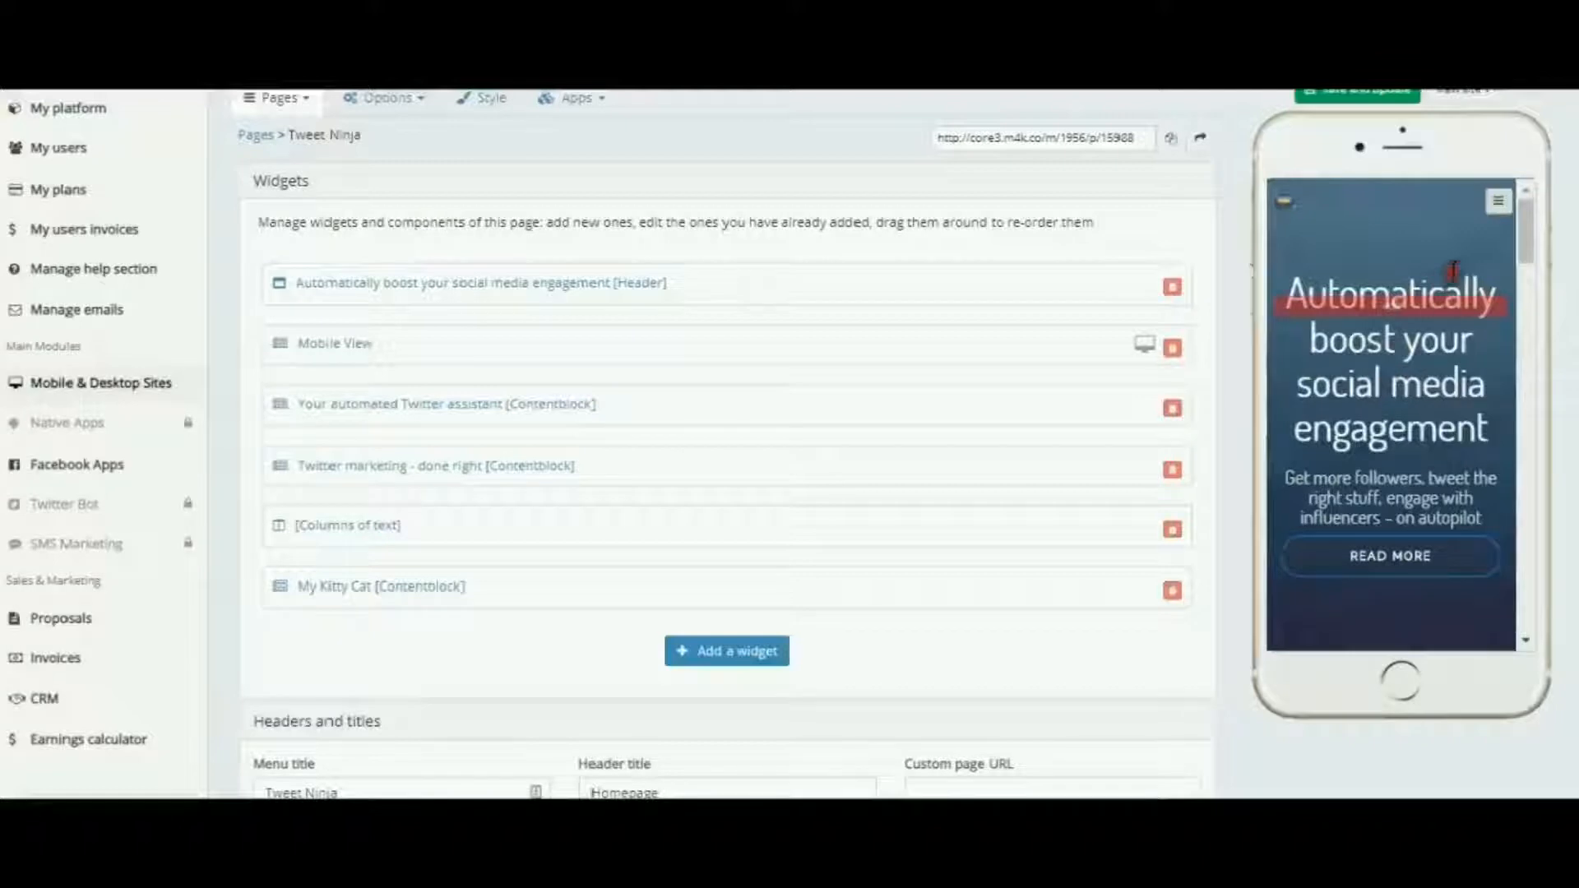
scroll(1453, 269, "down", 15)
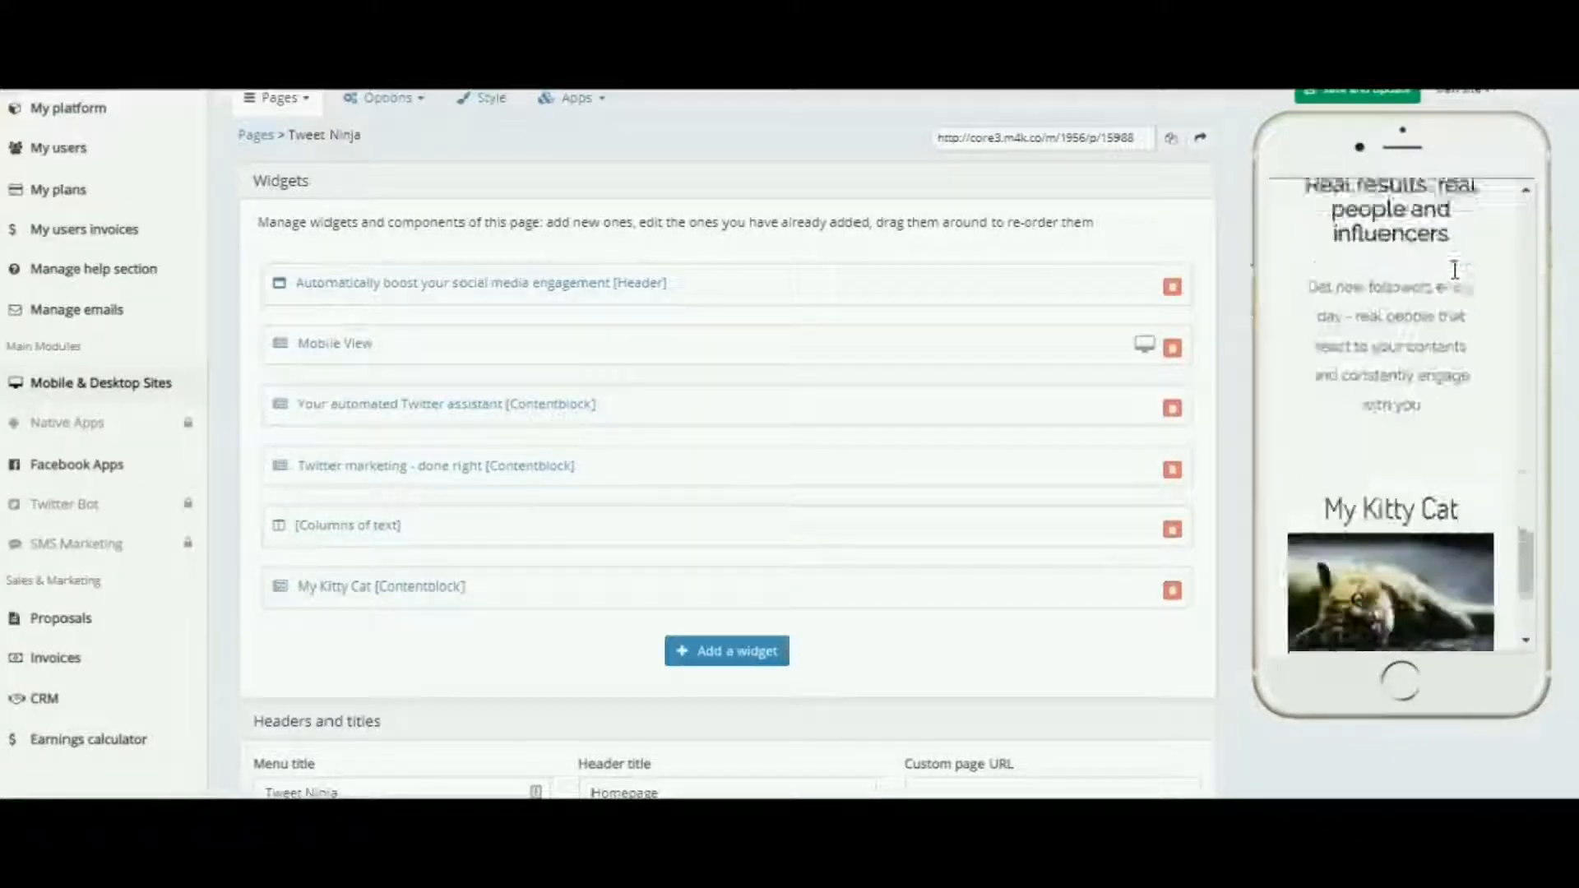
scroll(1454, 269, "down", 5)
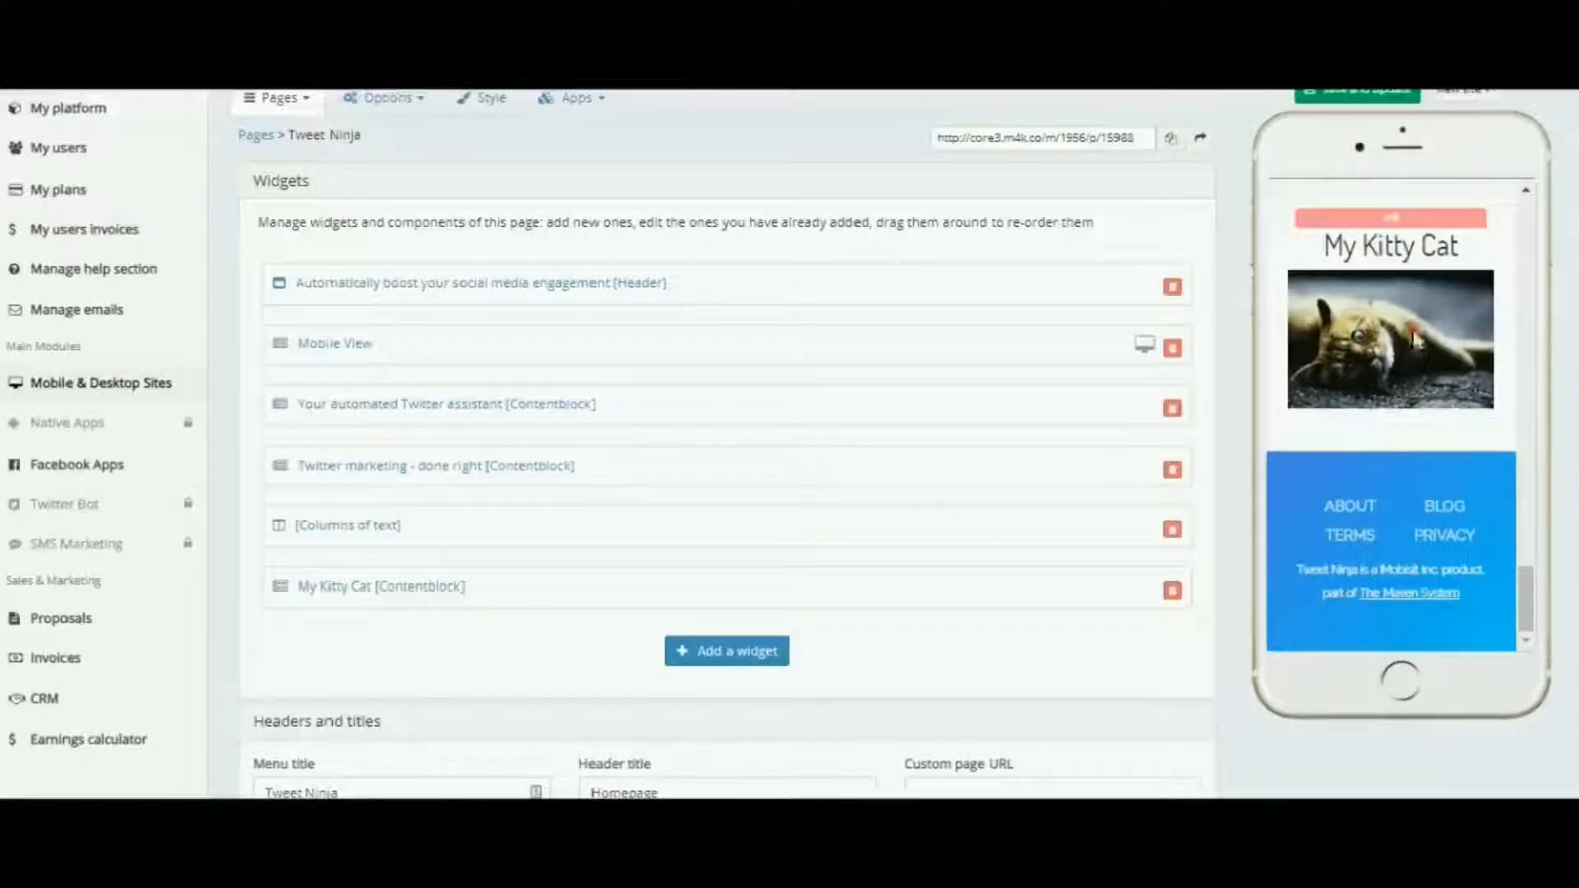
Open the My Kitty Cat content block and look through its content, image, video and button settings
left_click(398, 592)
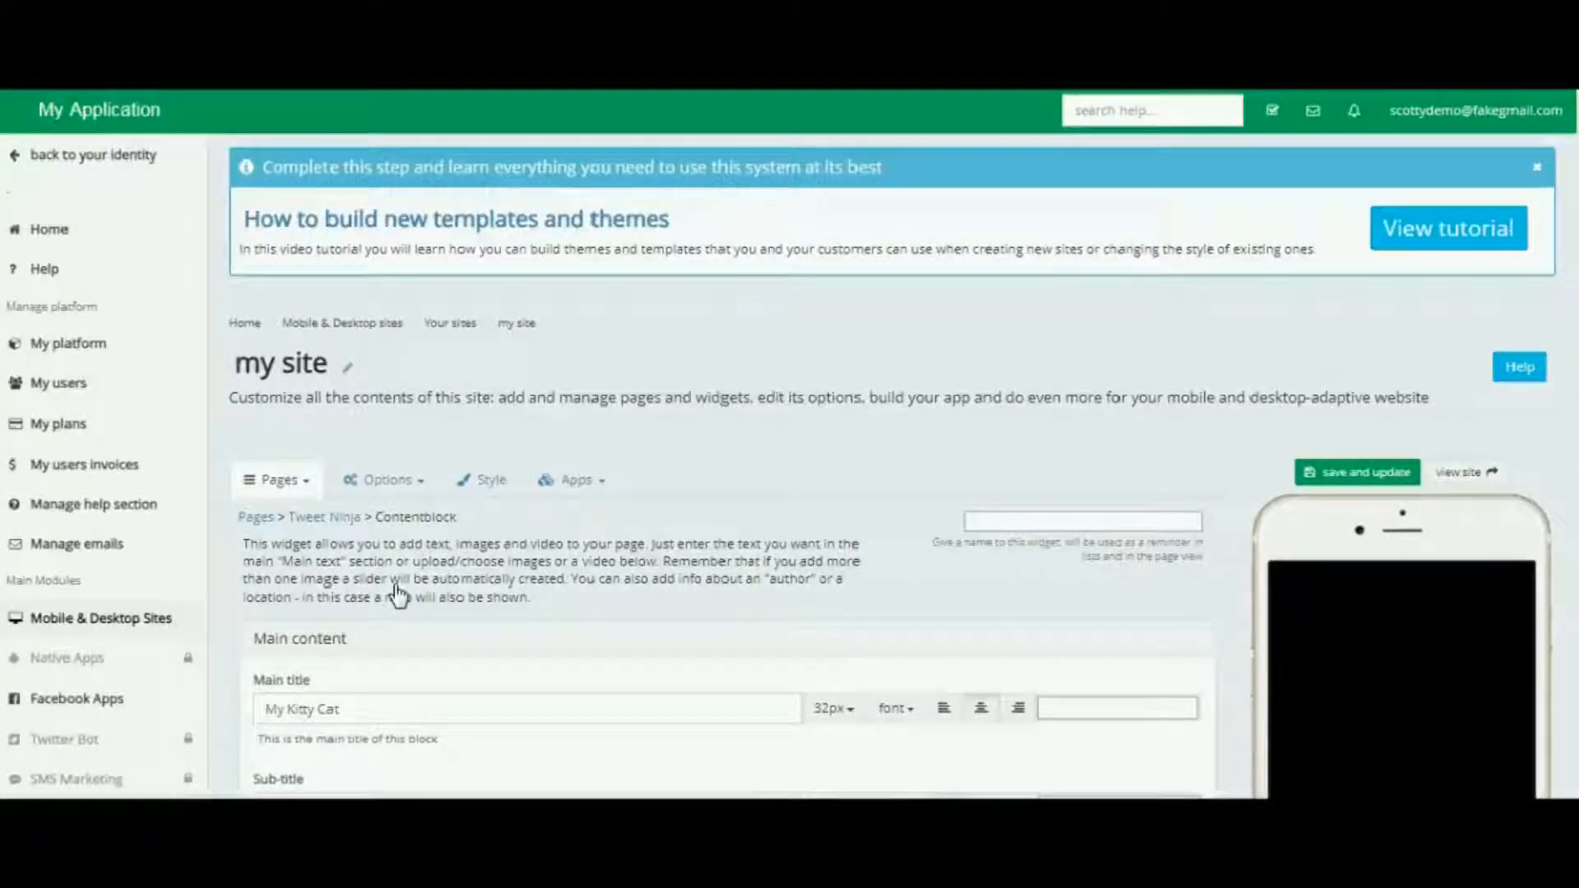
left_click(932, 463)
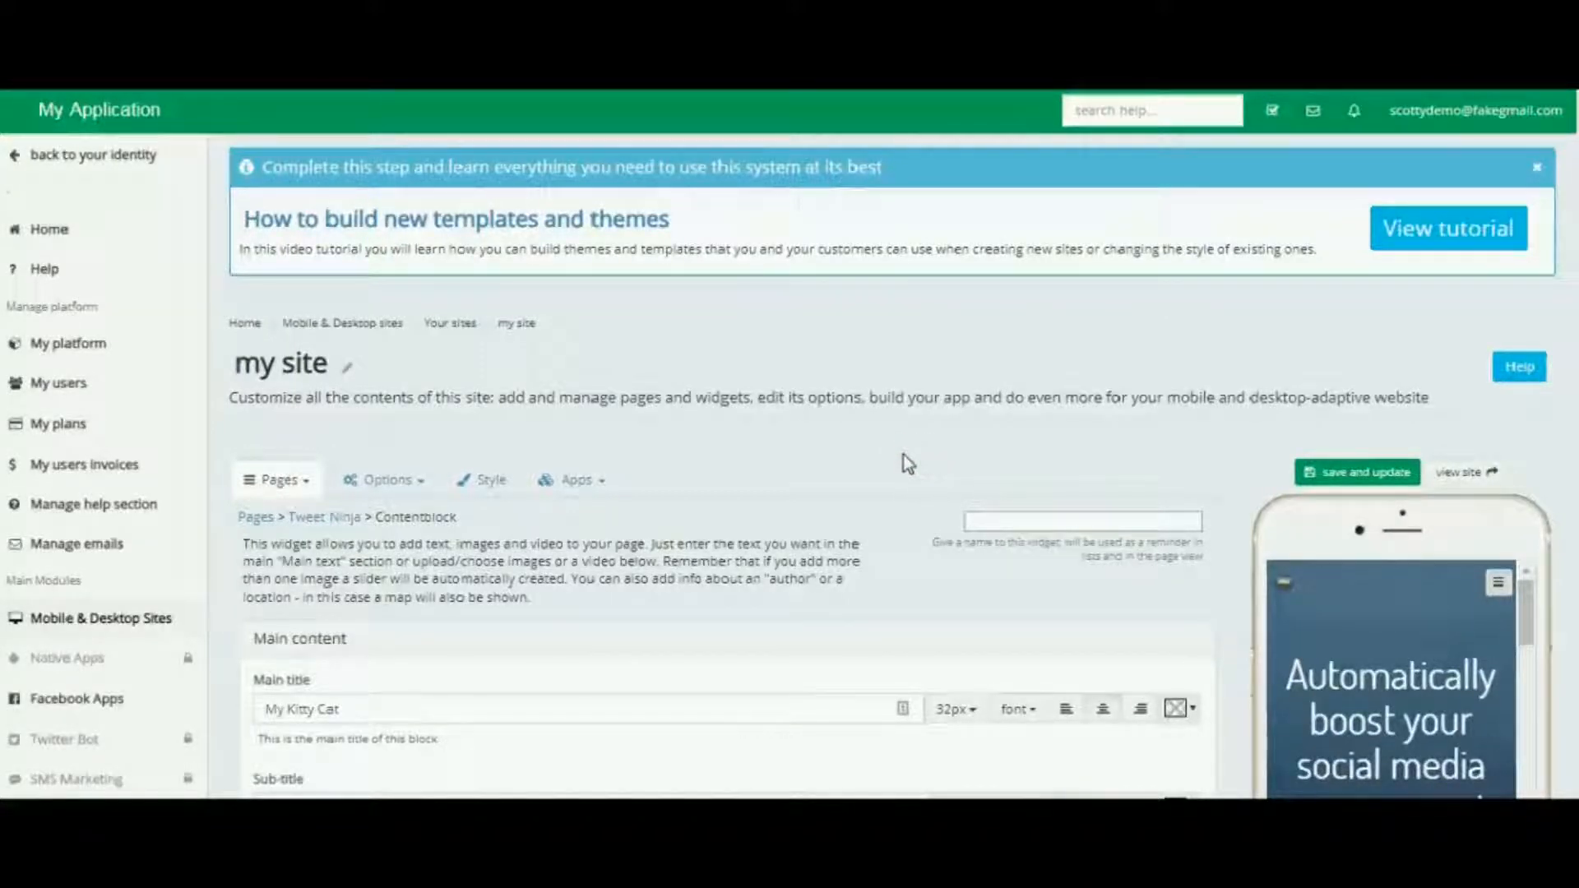
scroll(904, 461, "down", 15)
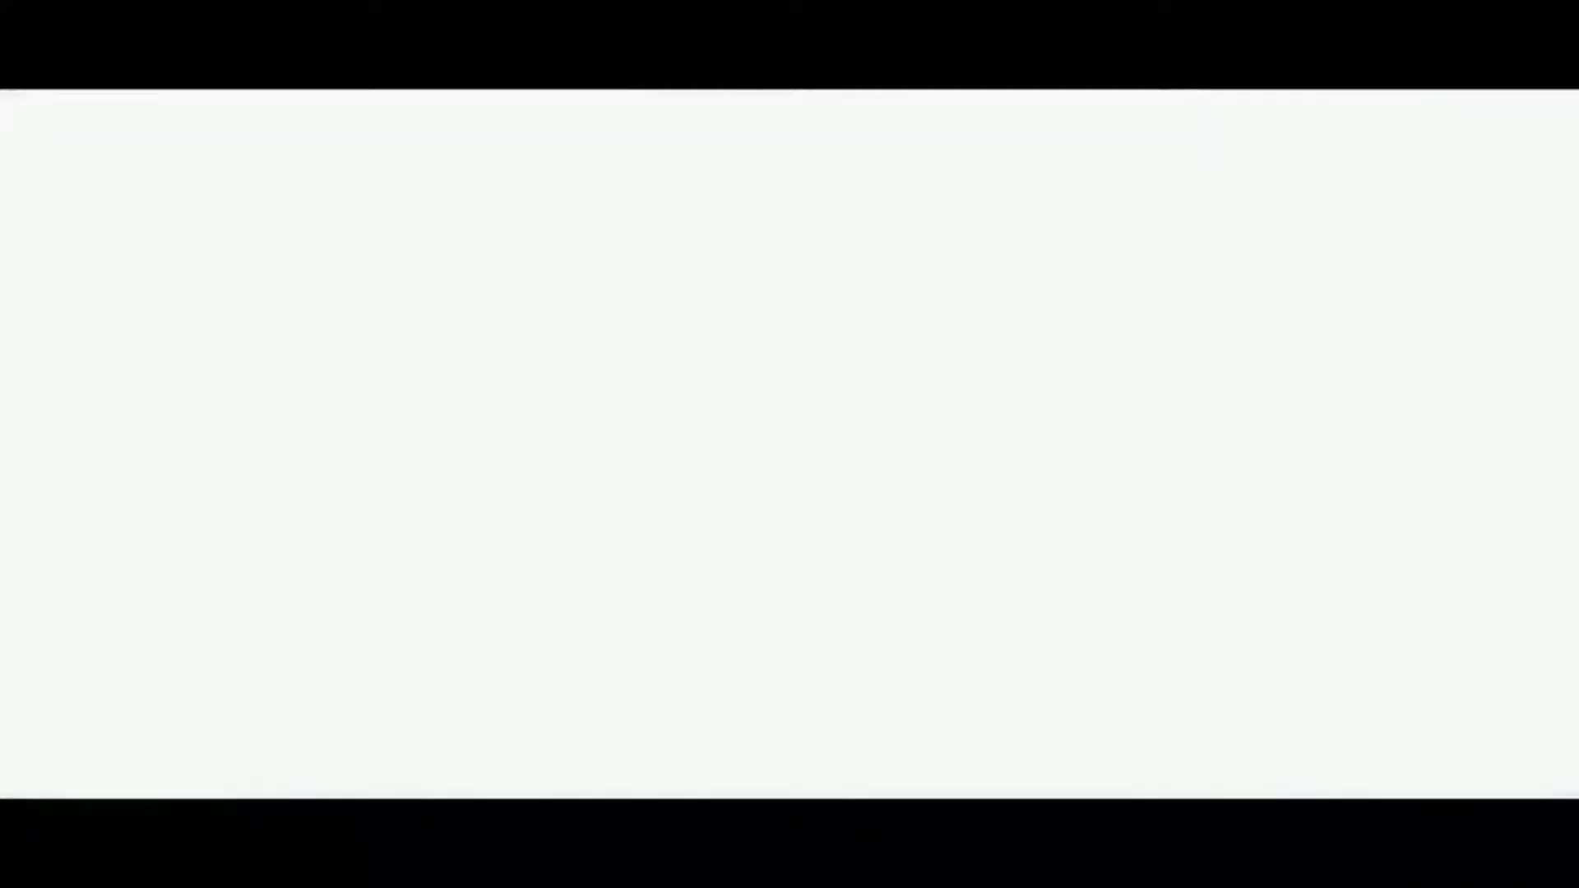
scroll(1454, 313, "down", 8)
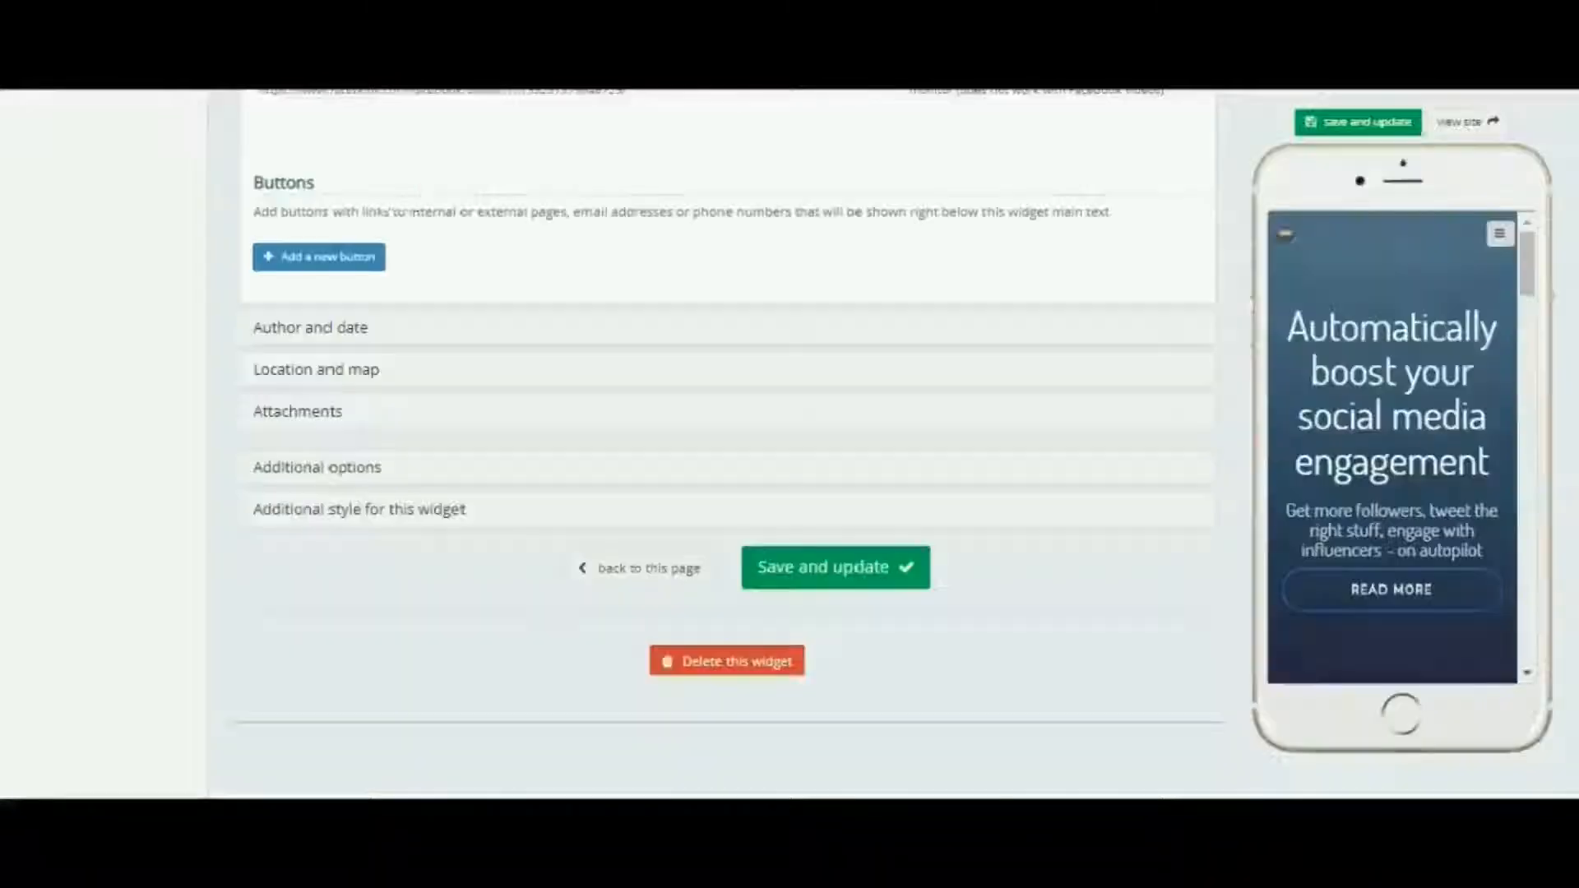
scroll(649, 536, "up", 2)
scroll(650, 536, "up", 15)
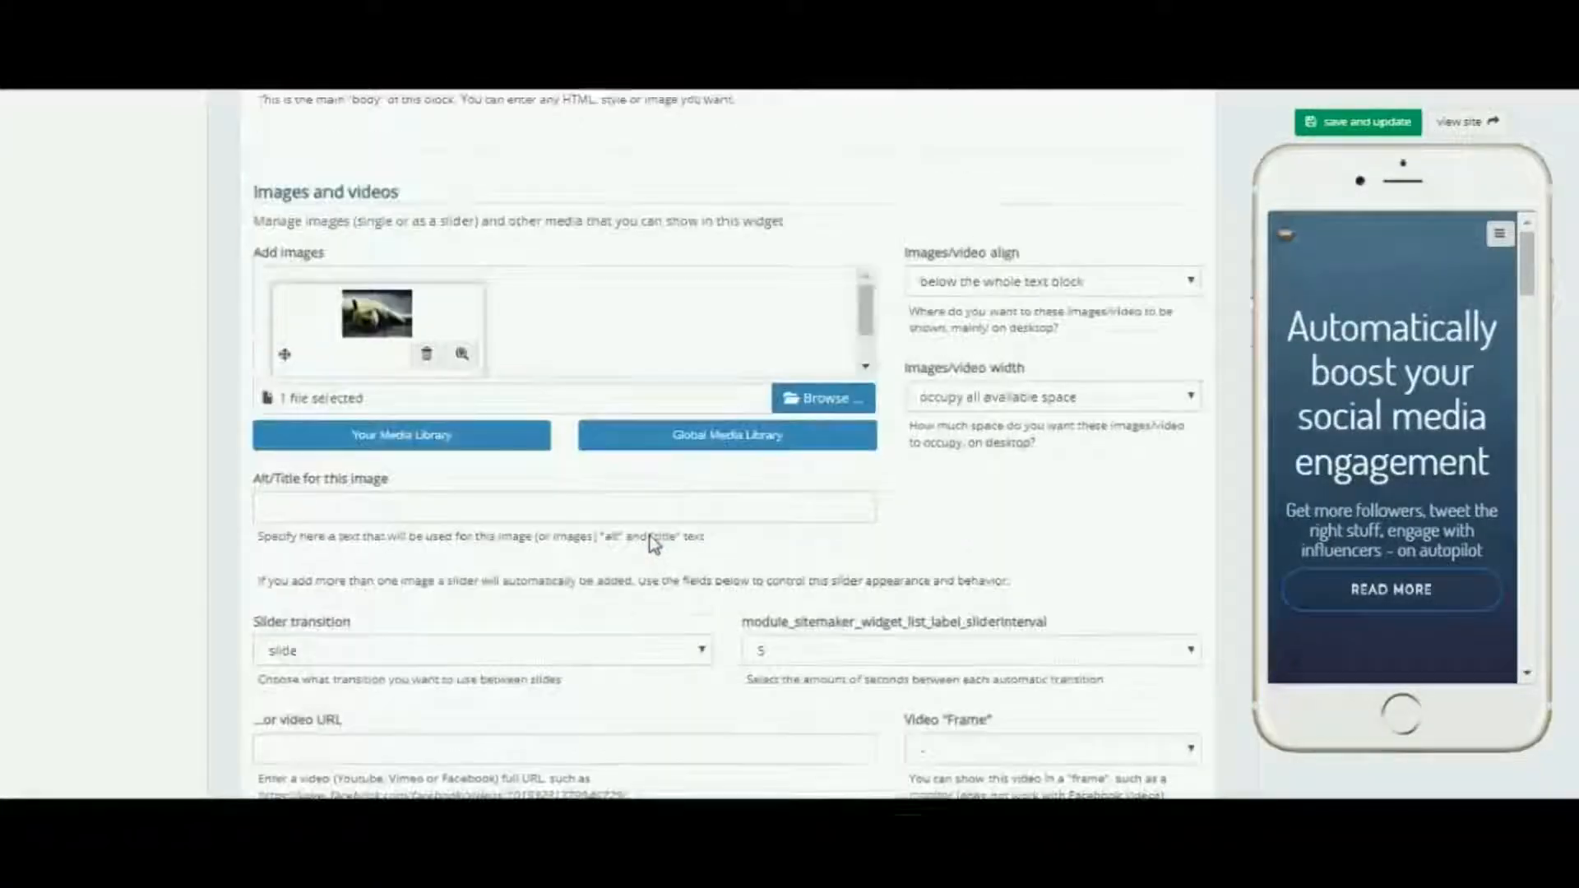
scroll(653, 544, "up", 2)
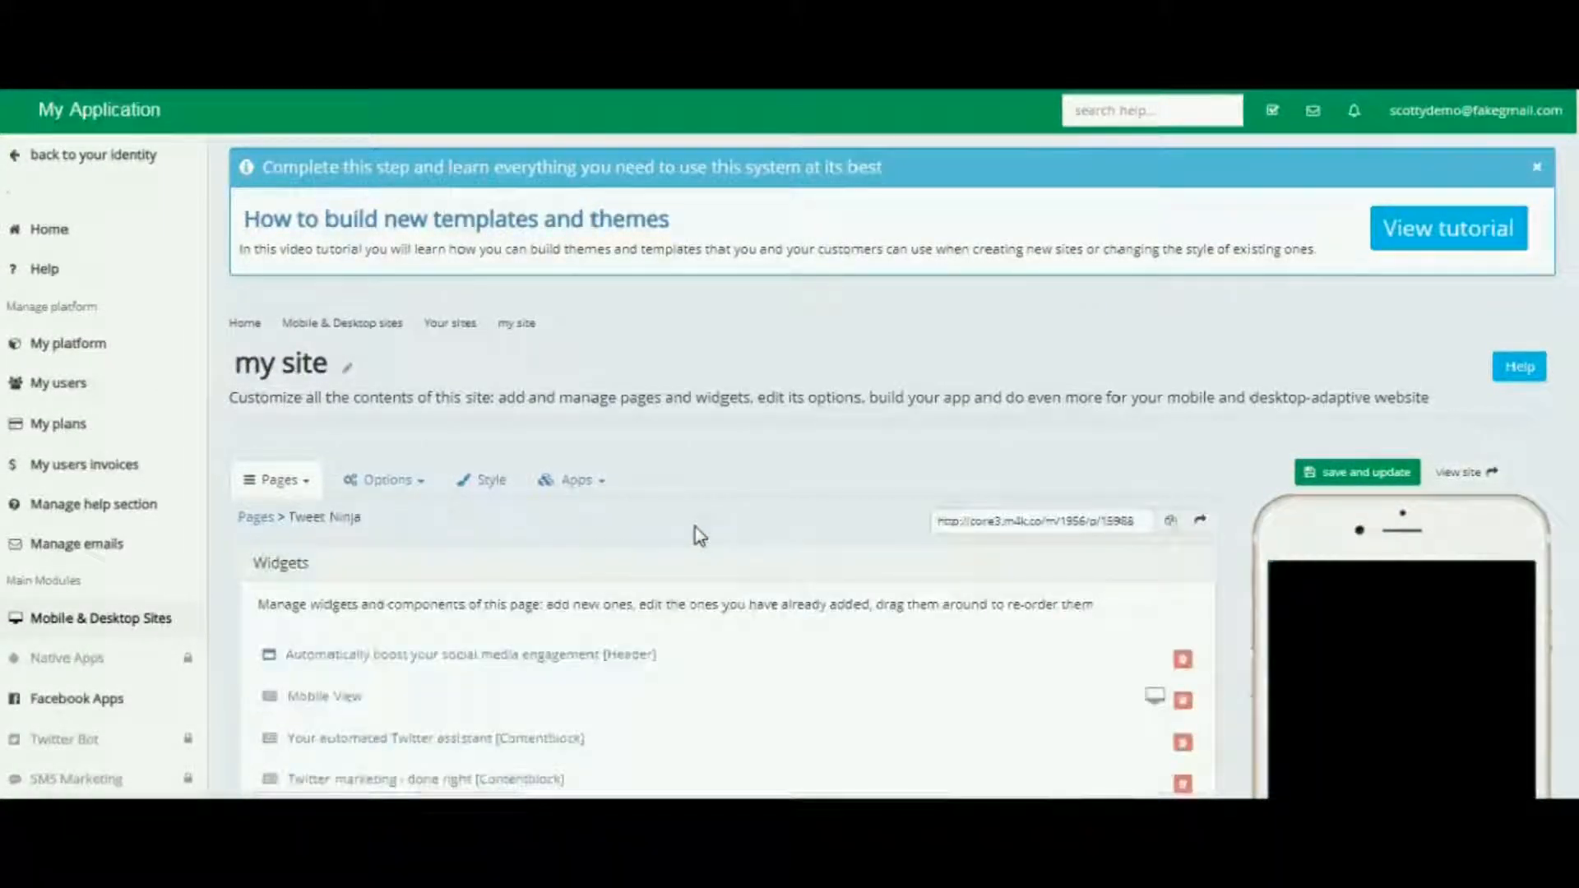
Reopen the My Kitty Cat content block from the Tweet Ninja page's widget list
left_click(1230, 520)
scroll(1230, 519, "down", 5)
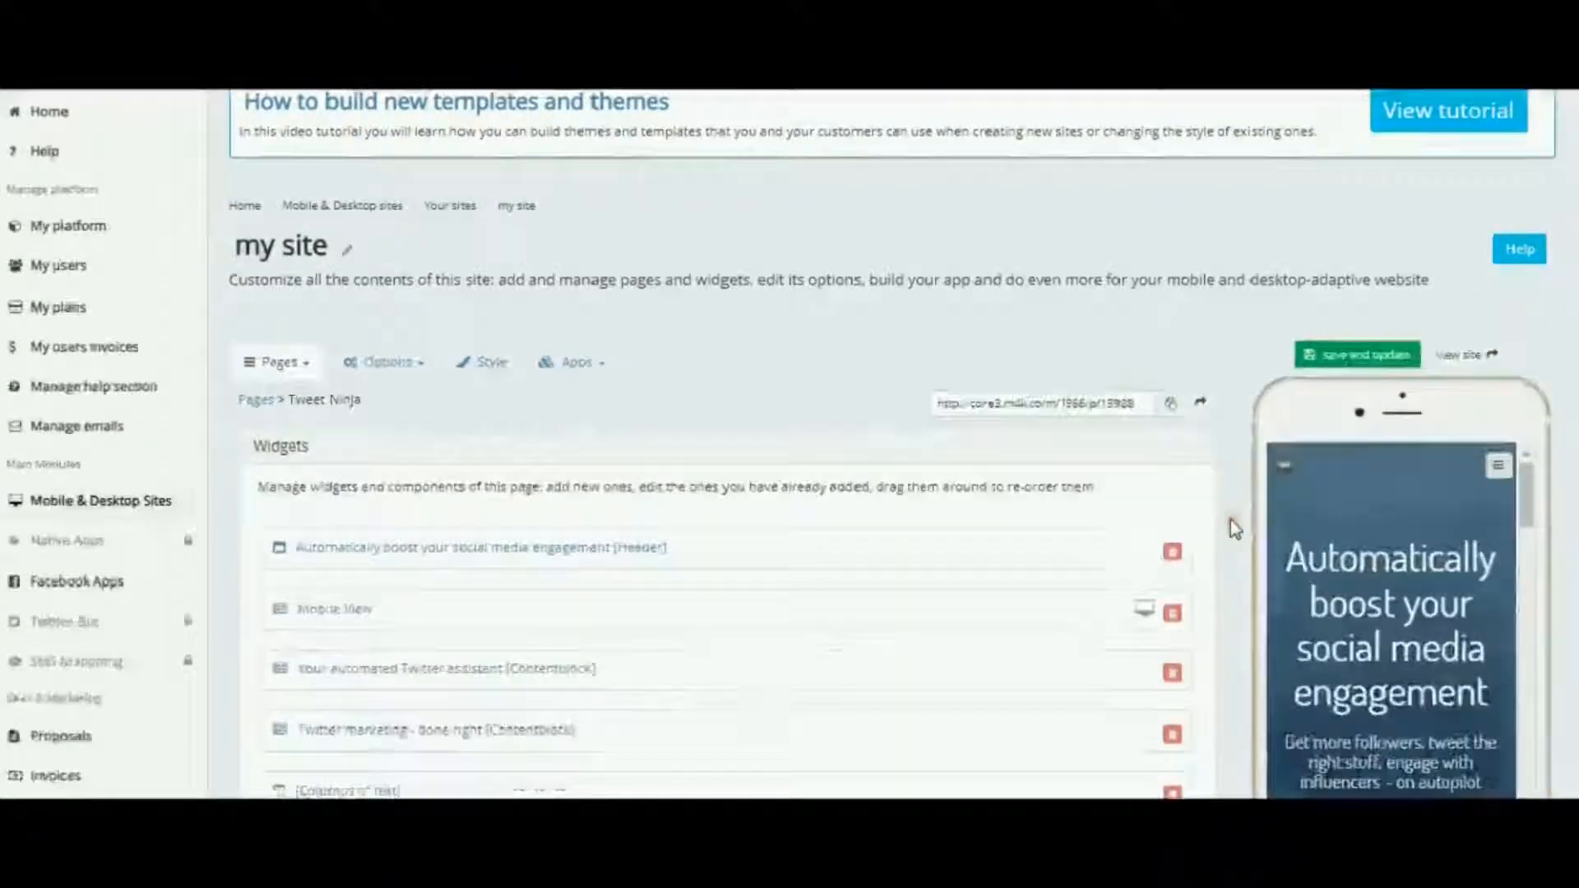
scroll(1231, 520, "down", 1)
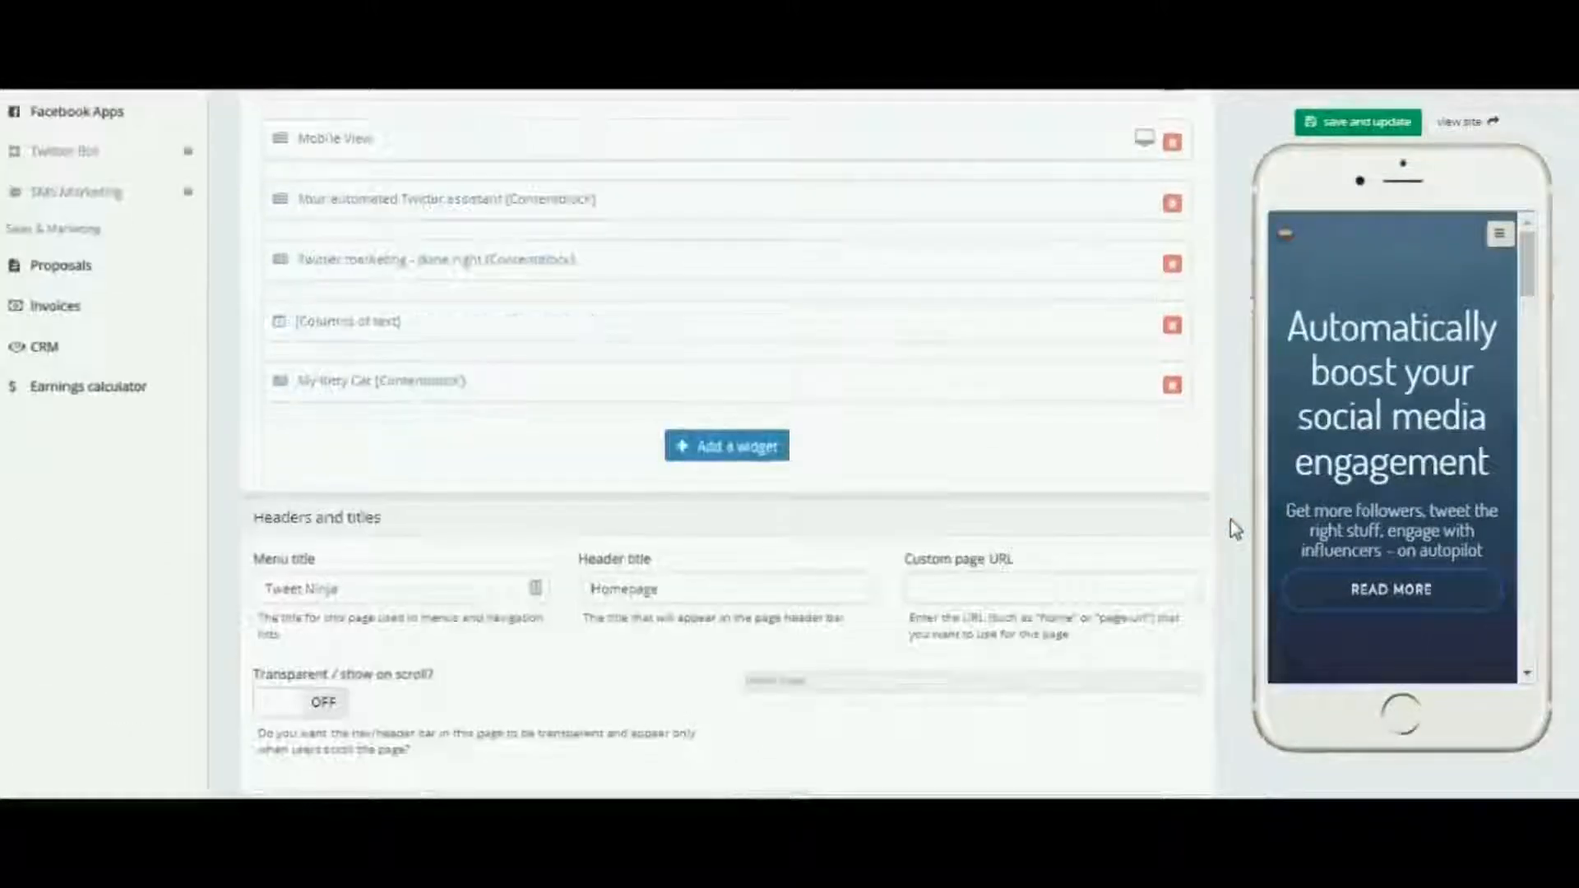
left_click(775, 511)
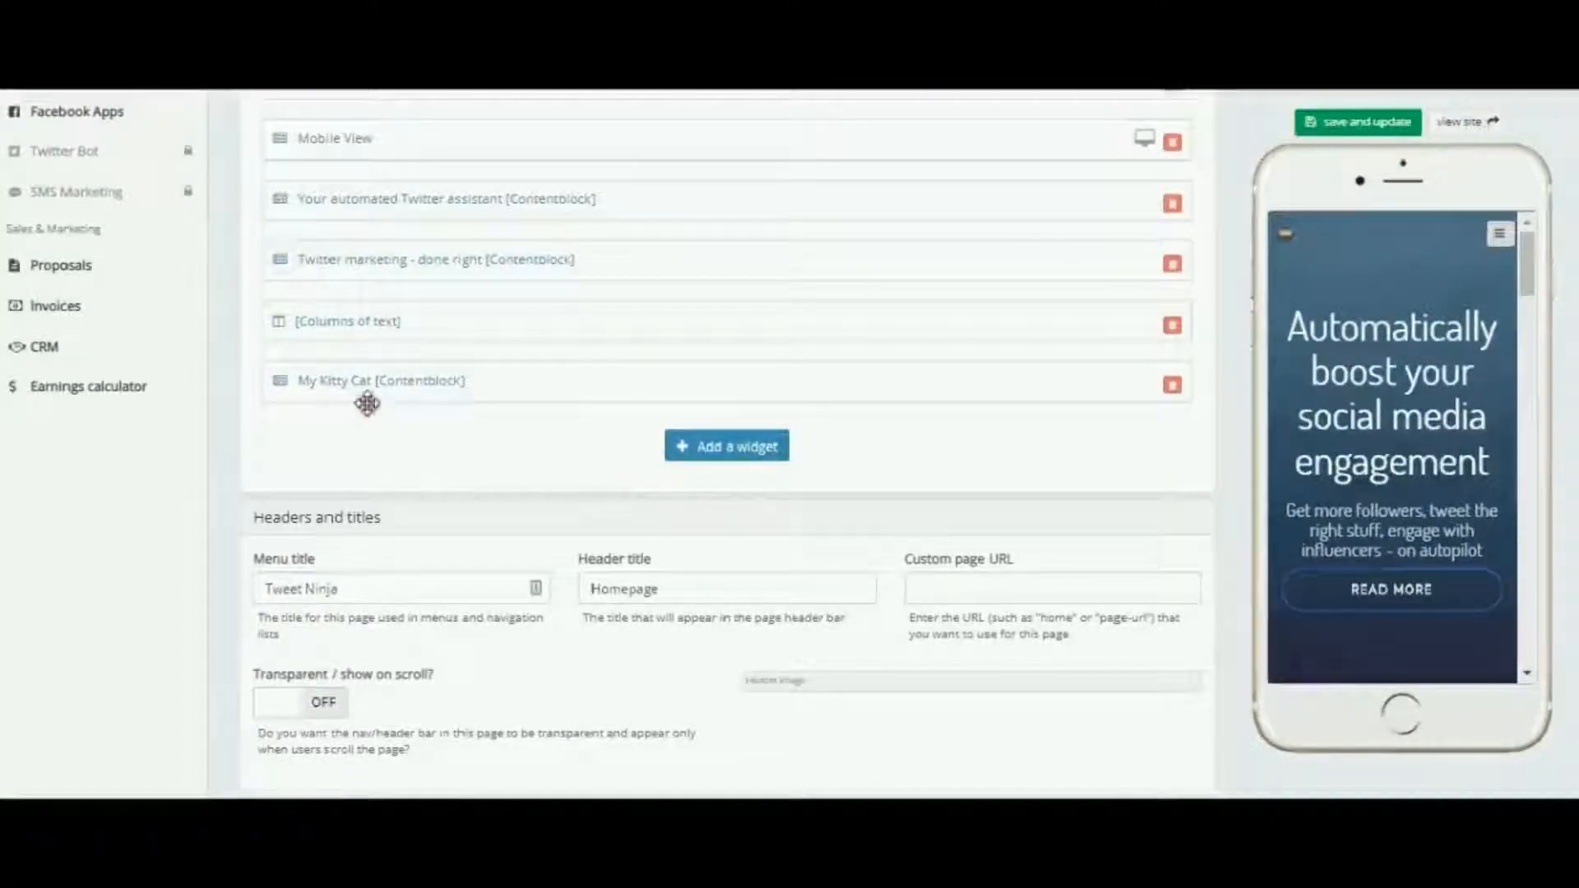
left_click(429, 381)
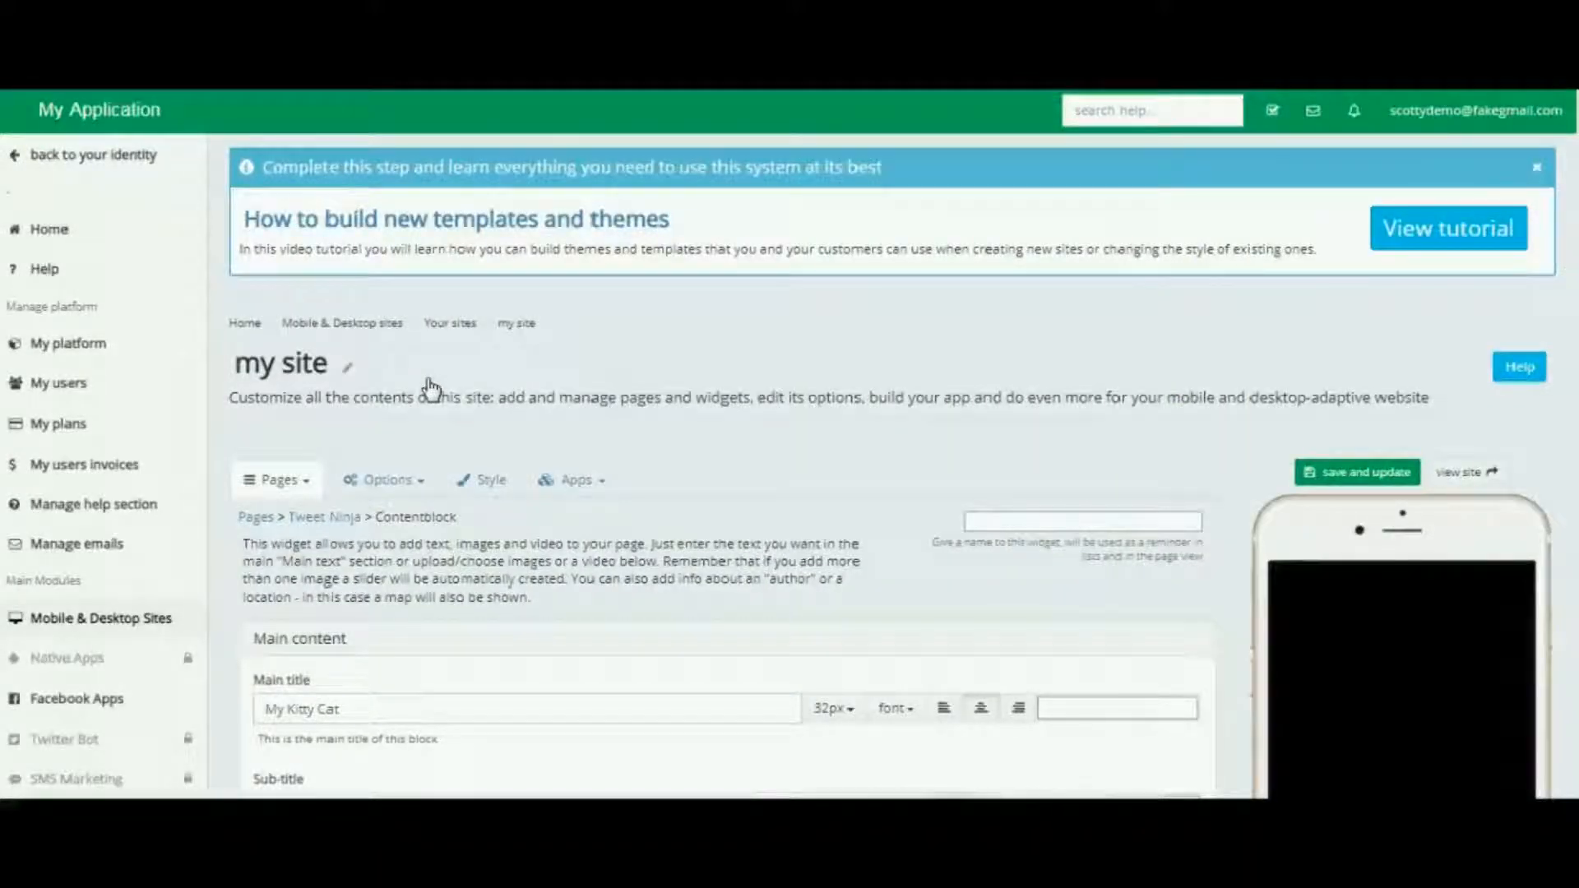
In the My Kitty Cat block's additional style settings, set the desktop space to half width (1/2) and save the widget
left_click(1243, 454)
scroll(1244, 454, "down", 9)
scroll(1243, 454, "up", 9)
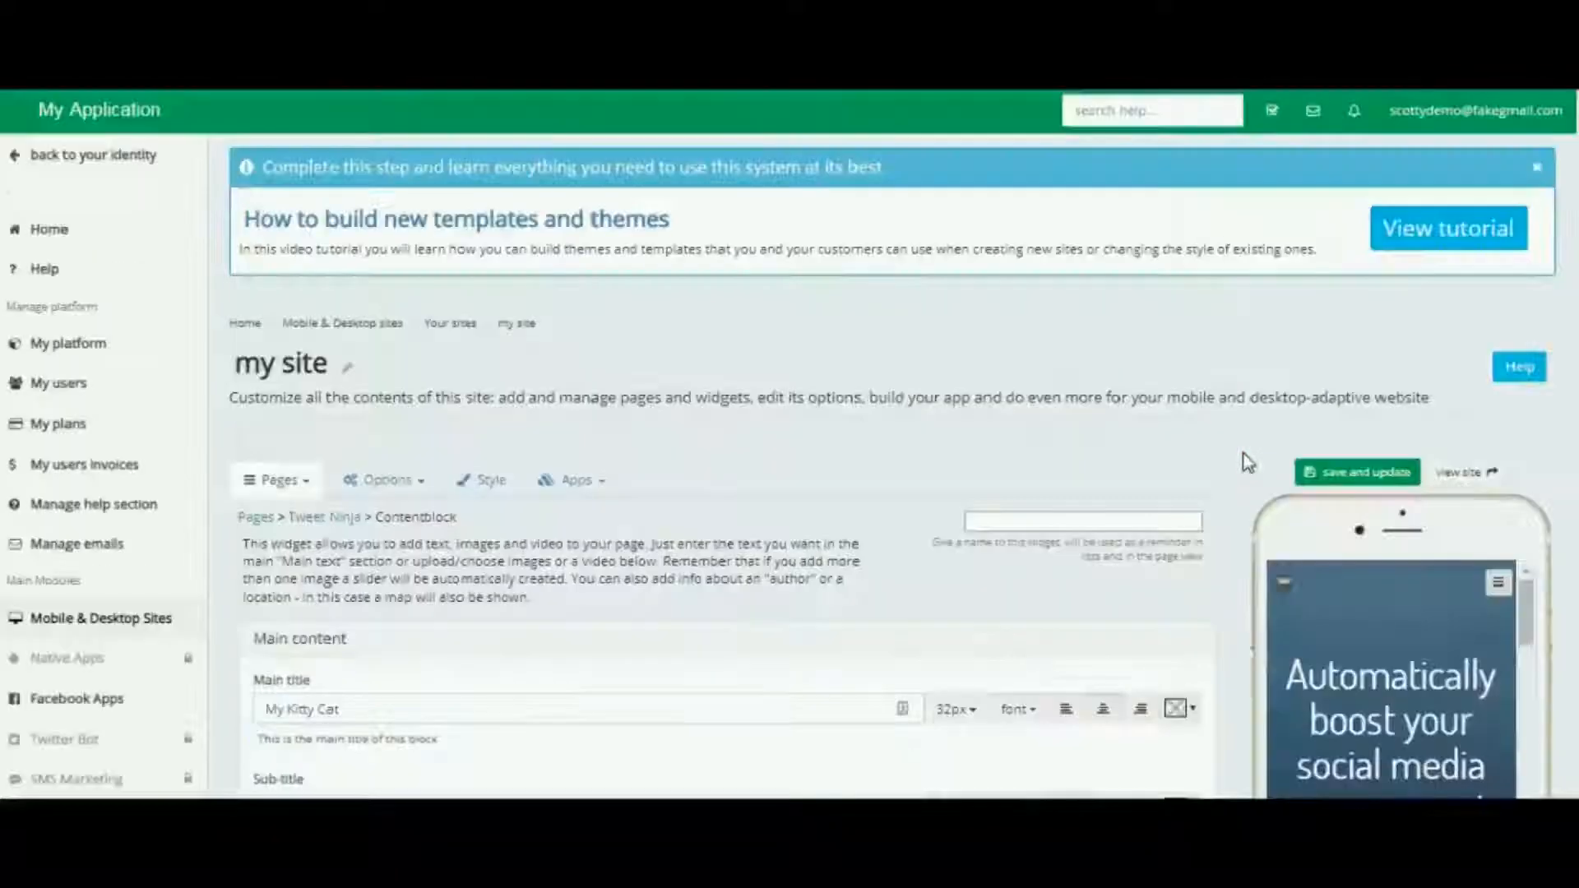
left_click(1232, 465)
scroll(1229, 477, "down", 10)
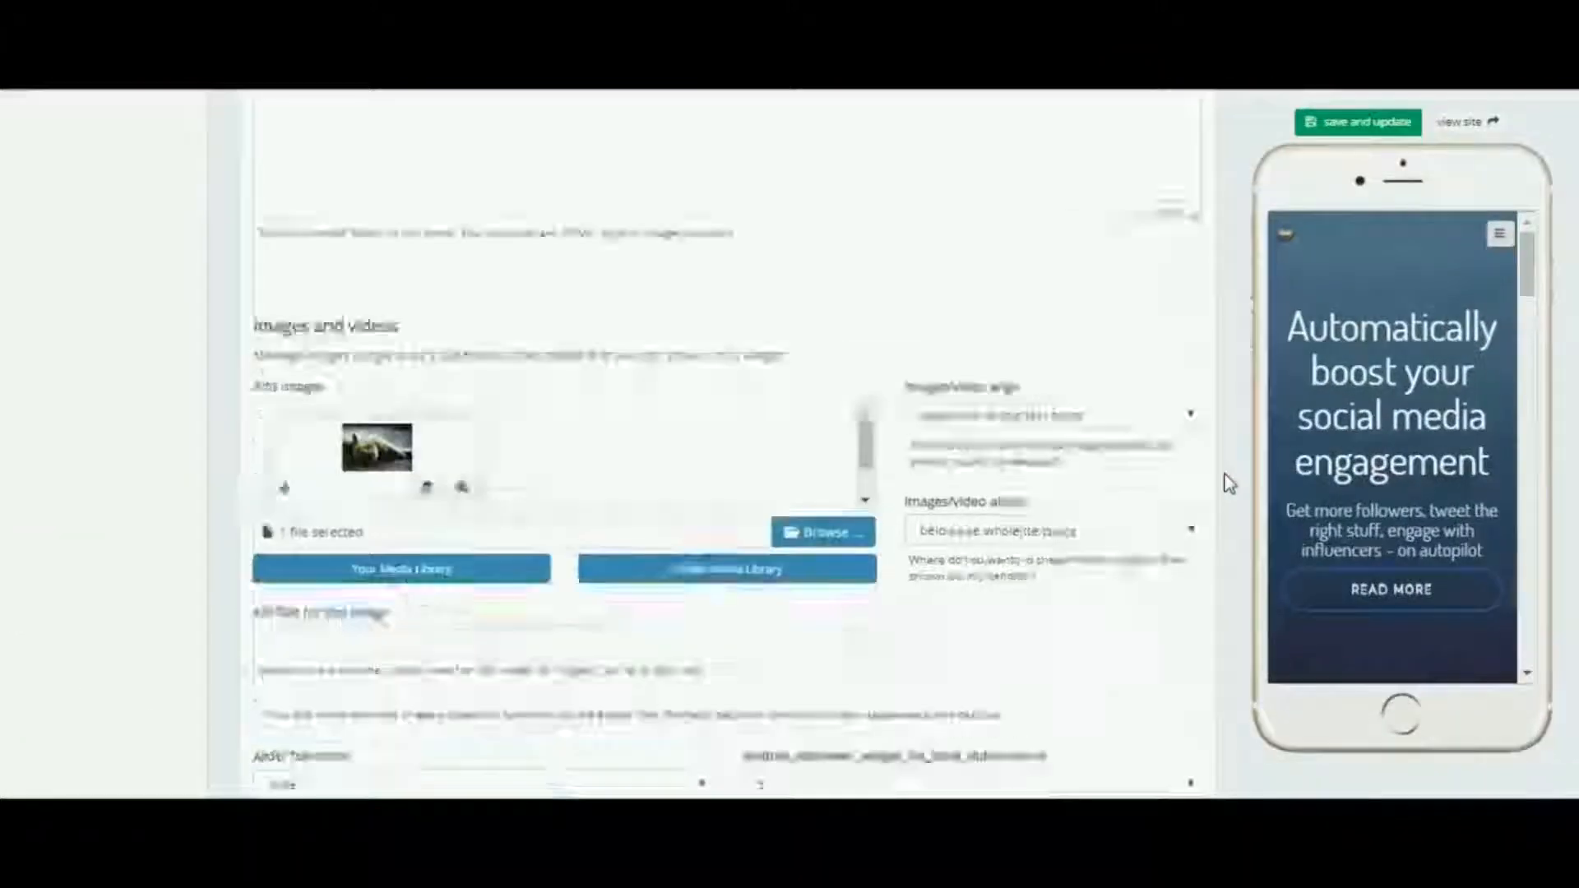
scroll(1229, 484, "down", 10)
left_click(434, 525)
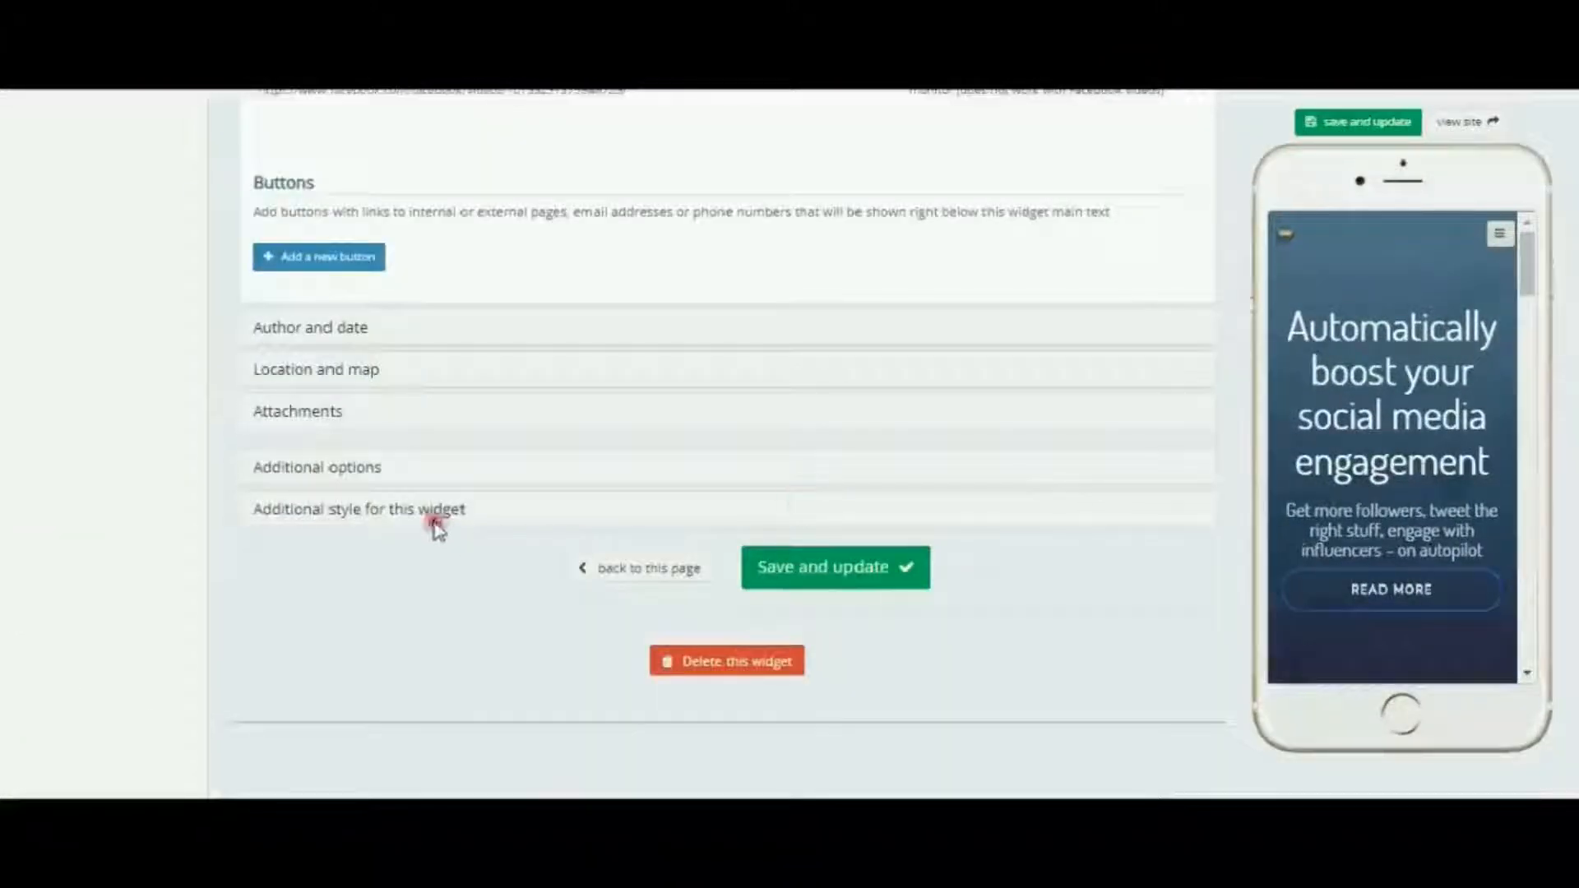
left_click(520, 345)
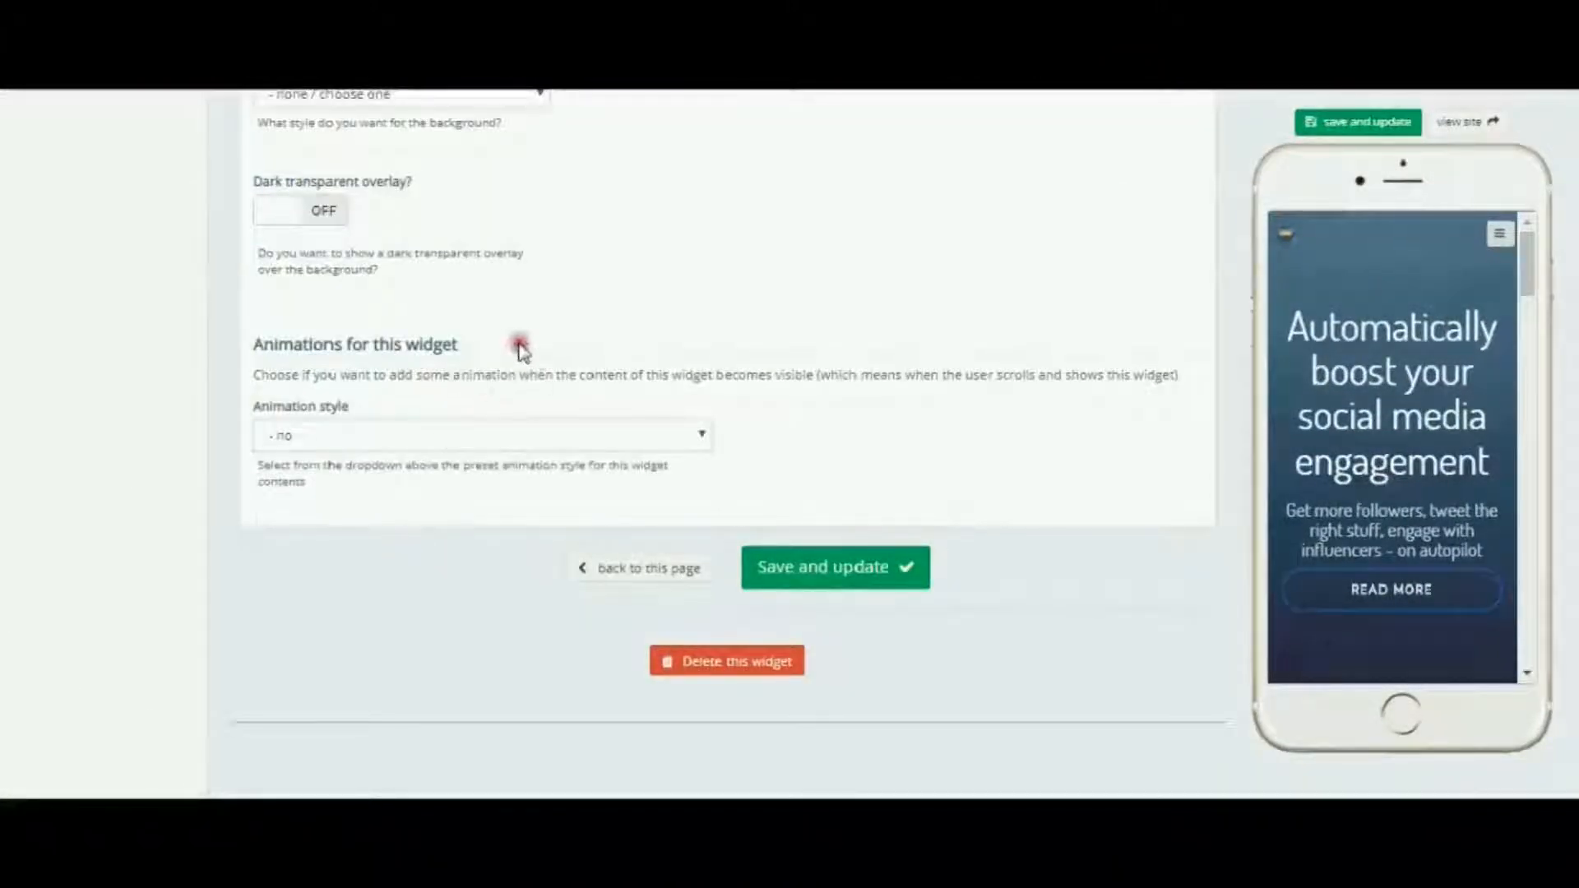
scroll(520, 345, "up", 6)
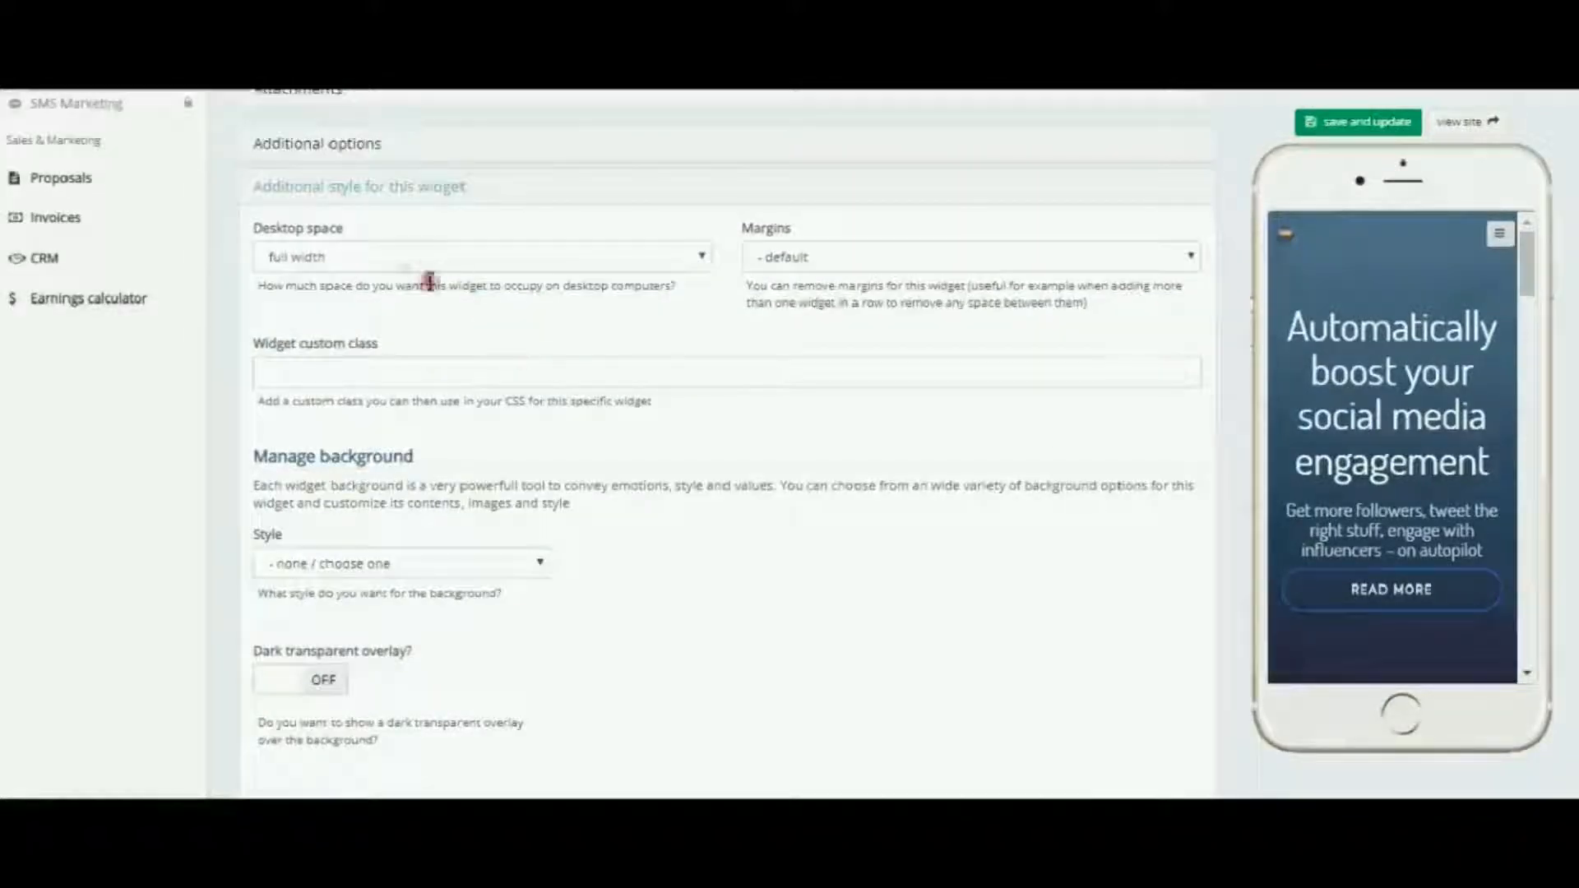
left_click(701, 258)
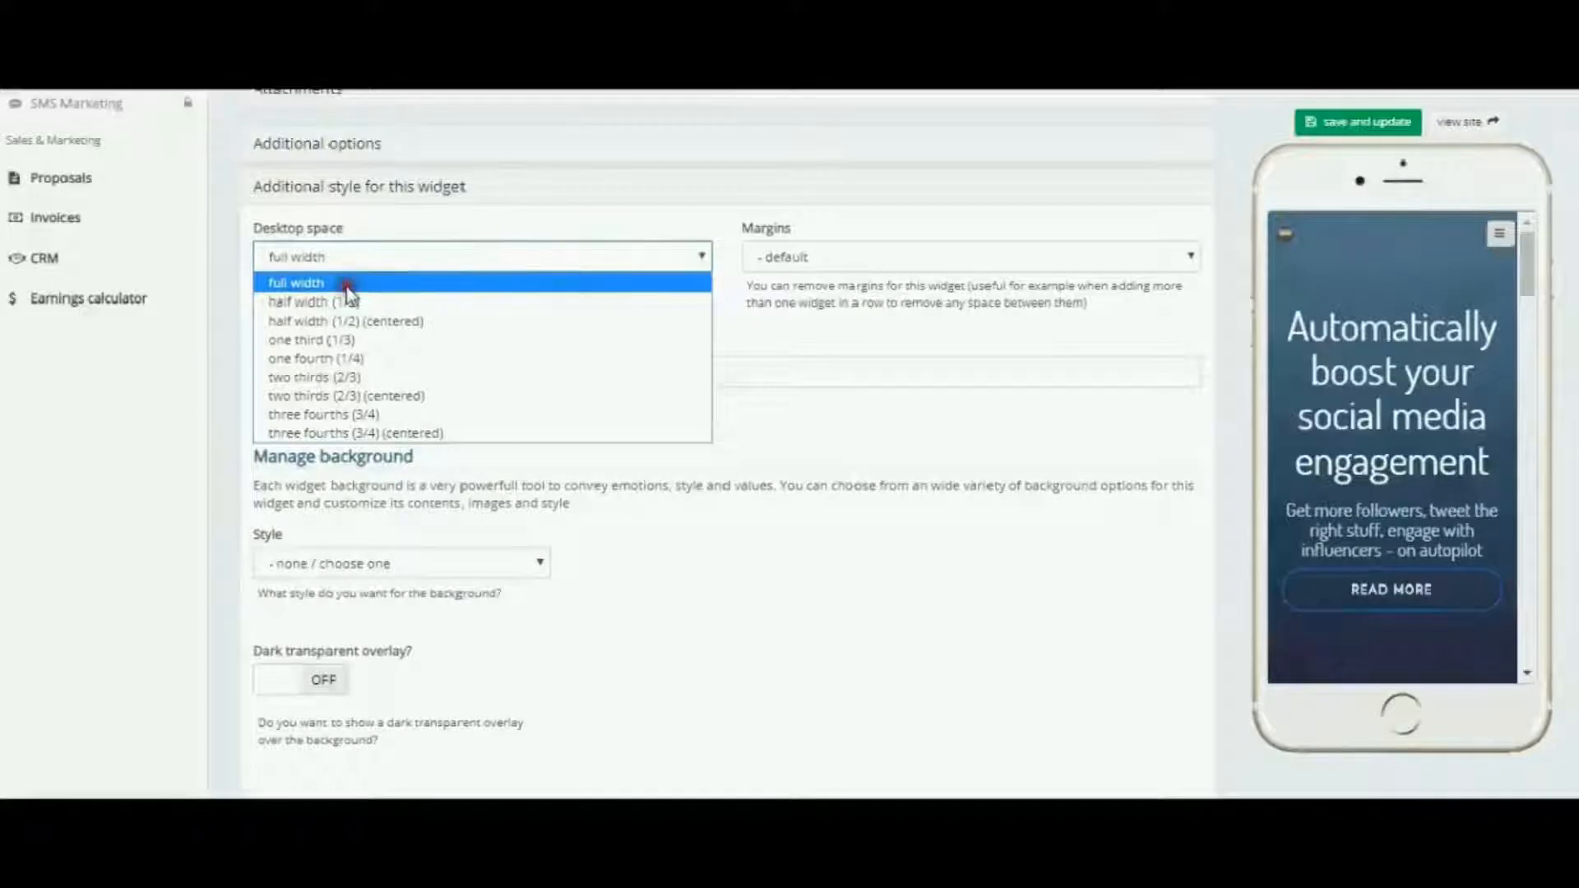
left_click(344, 303)
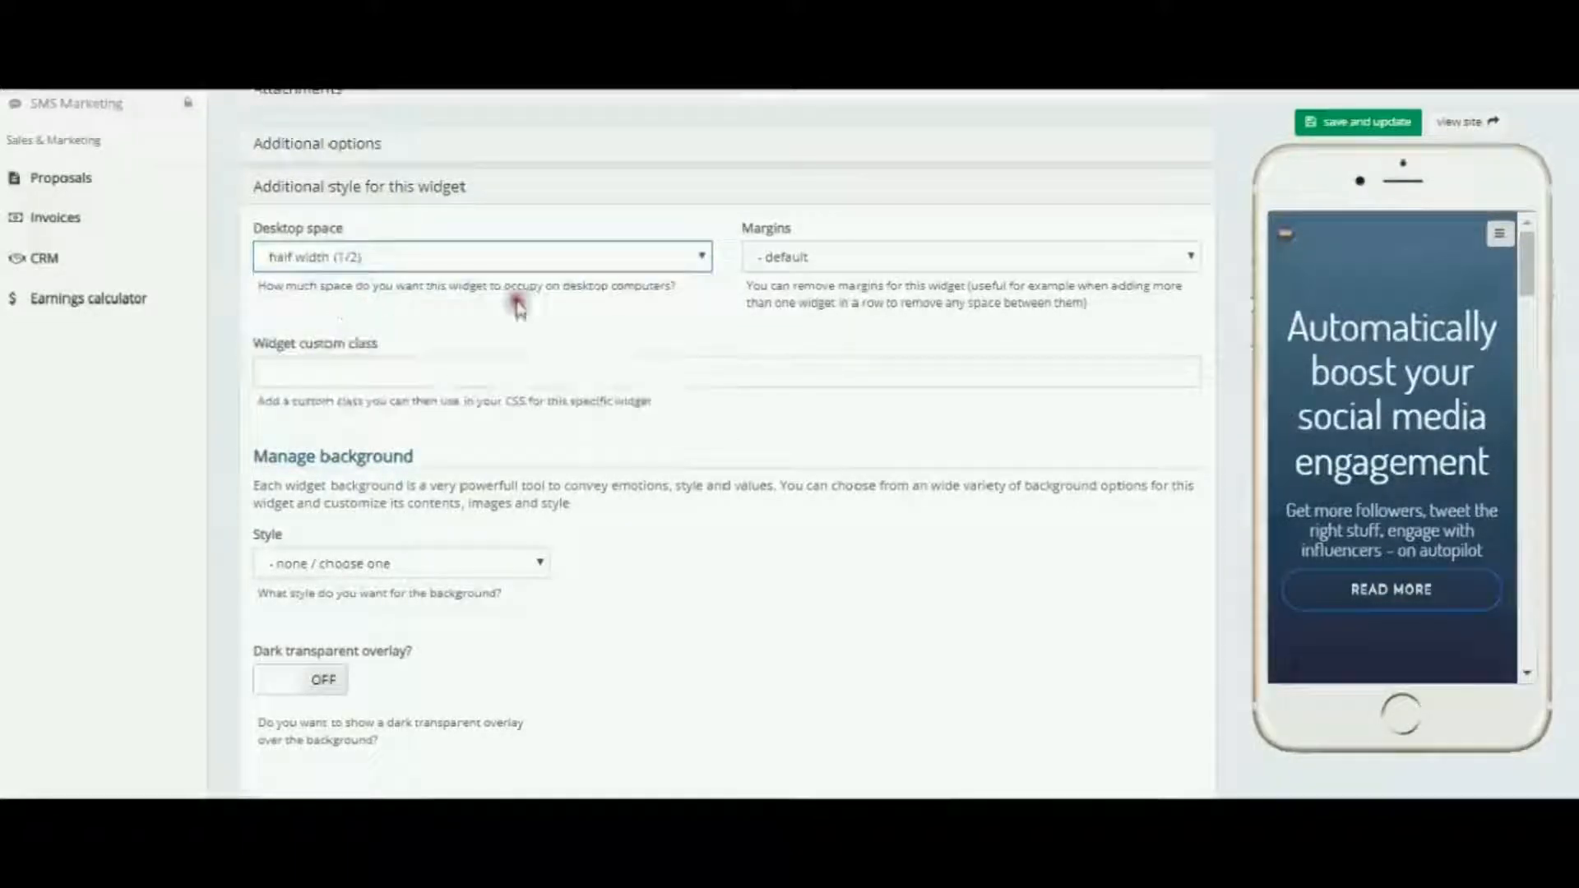
left_click(1352, 123)
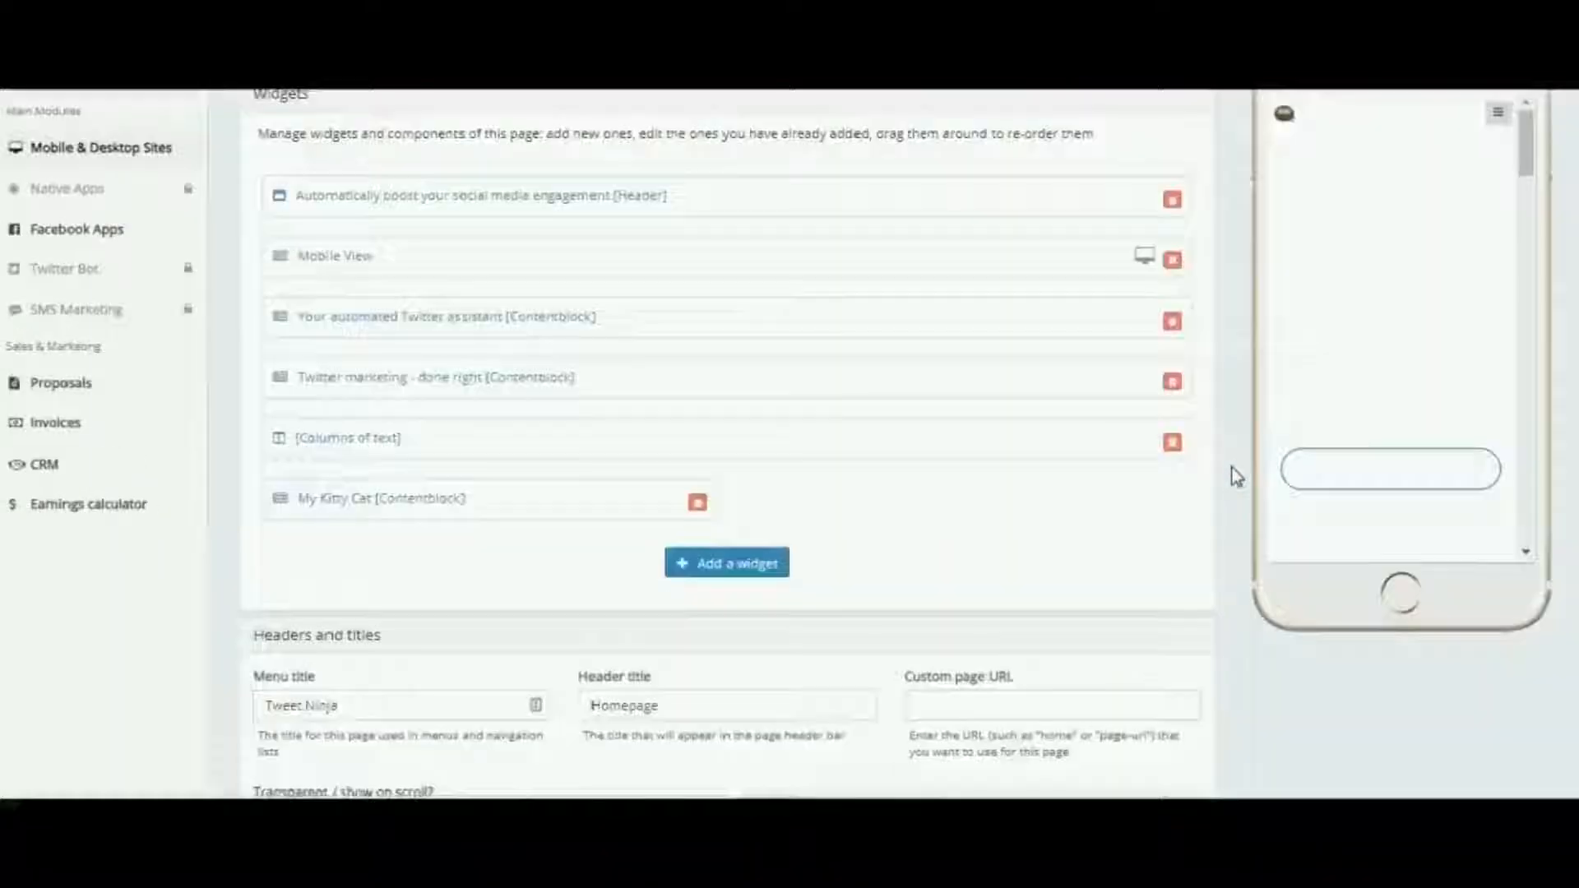
Set the Columns of text widget's desktop space to half width (1/2) in its additional style settings and save it
scroll(1236, 478, "down", 5)
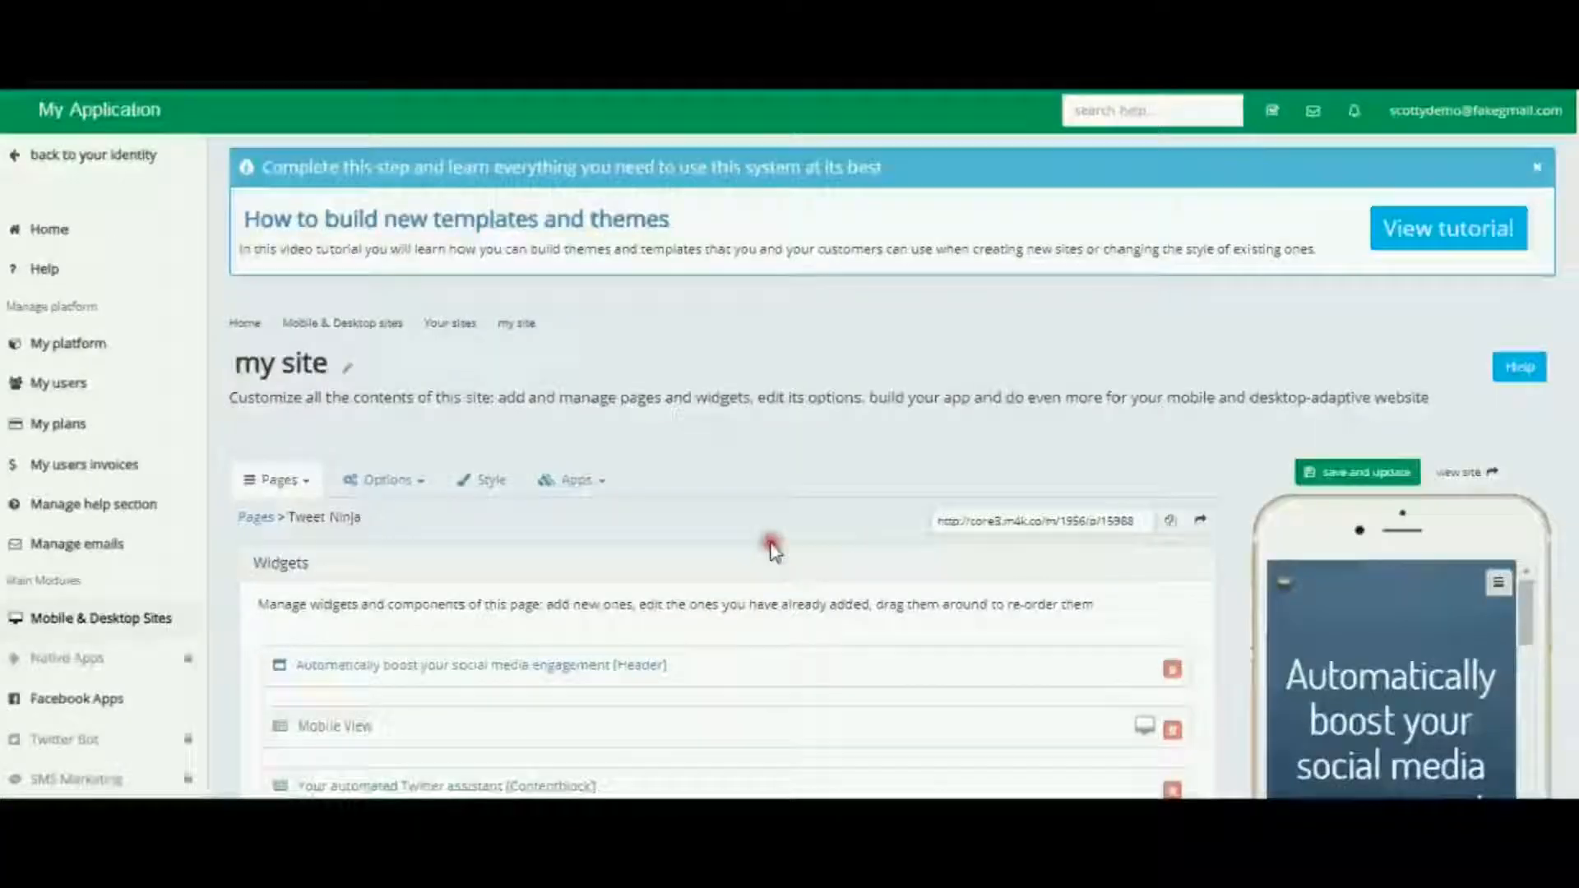
scroll(773, 539, "down", 7)
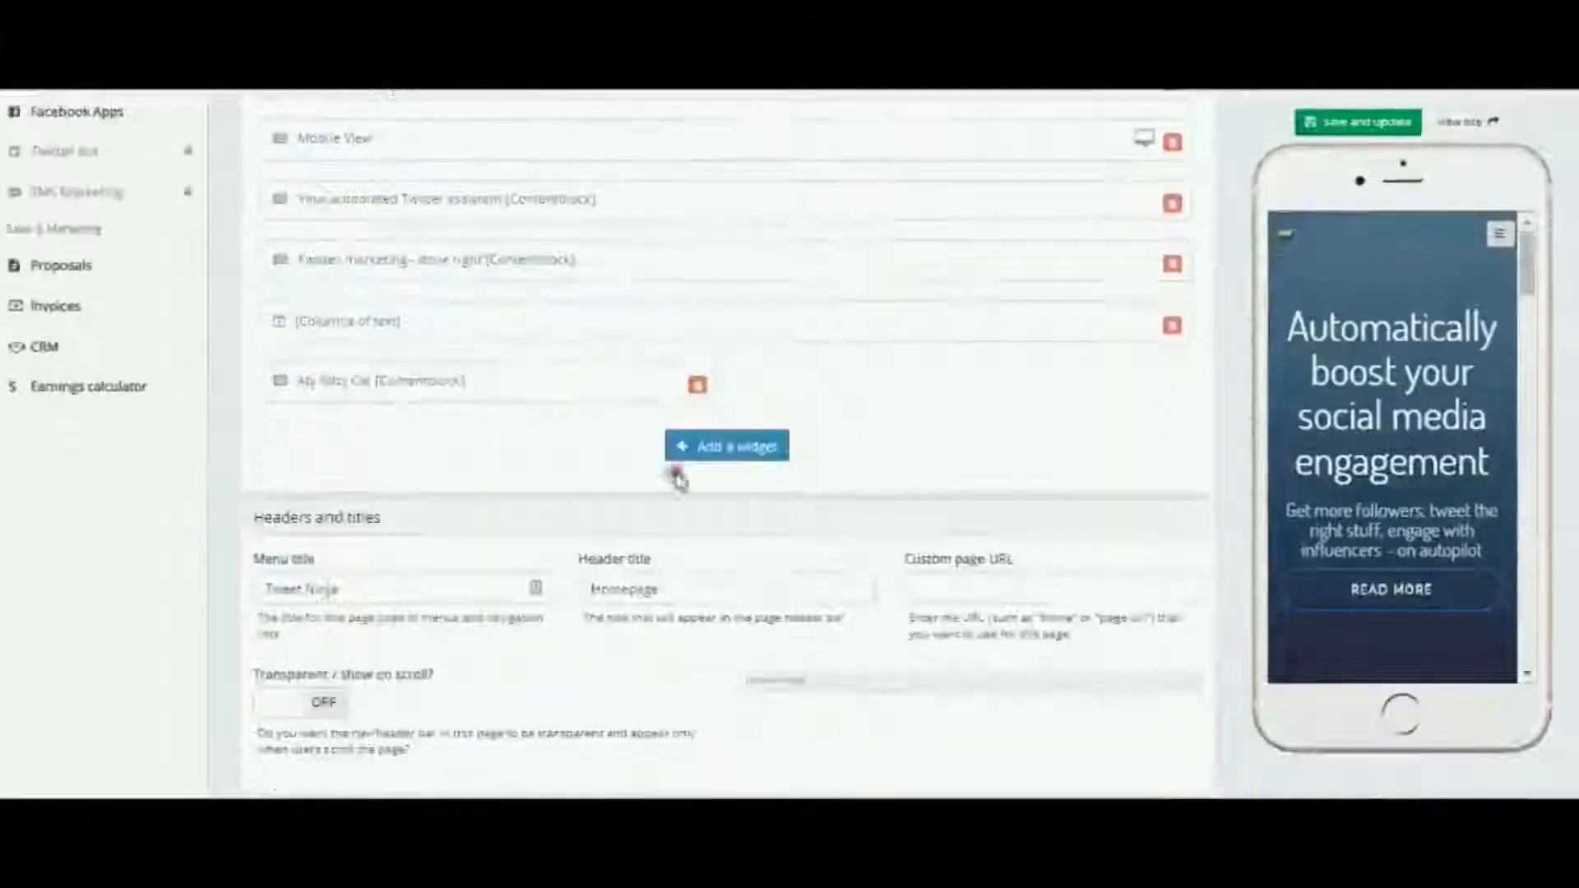
left_click(346, 320)
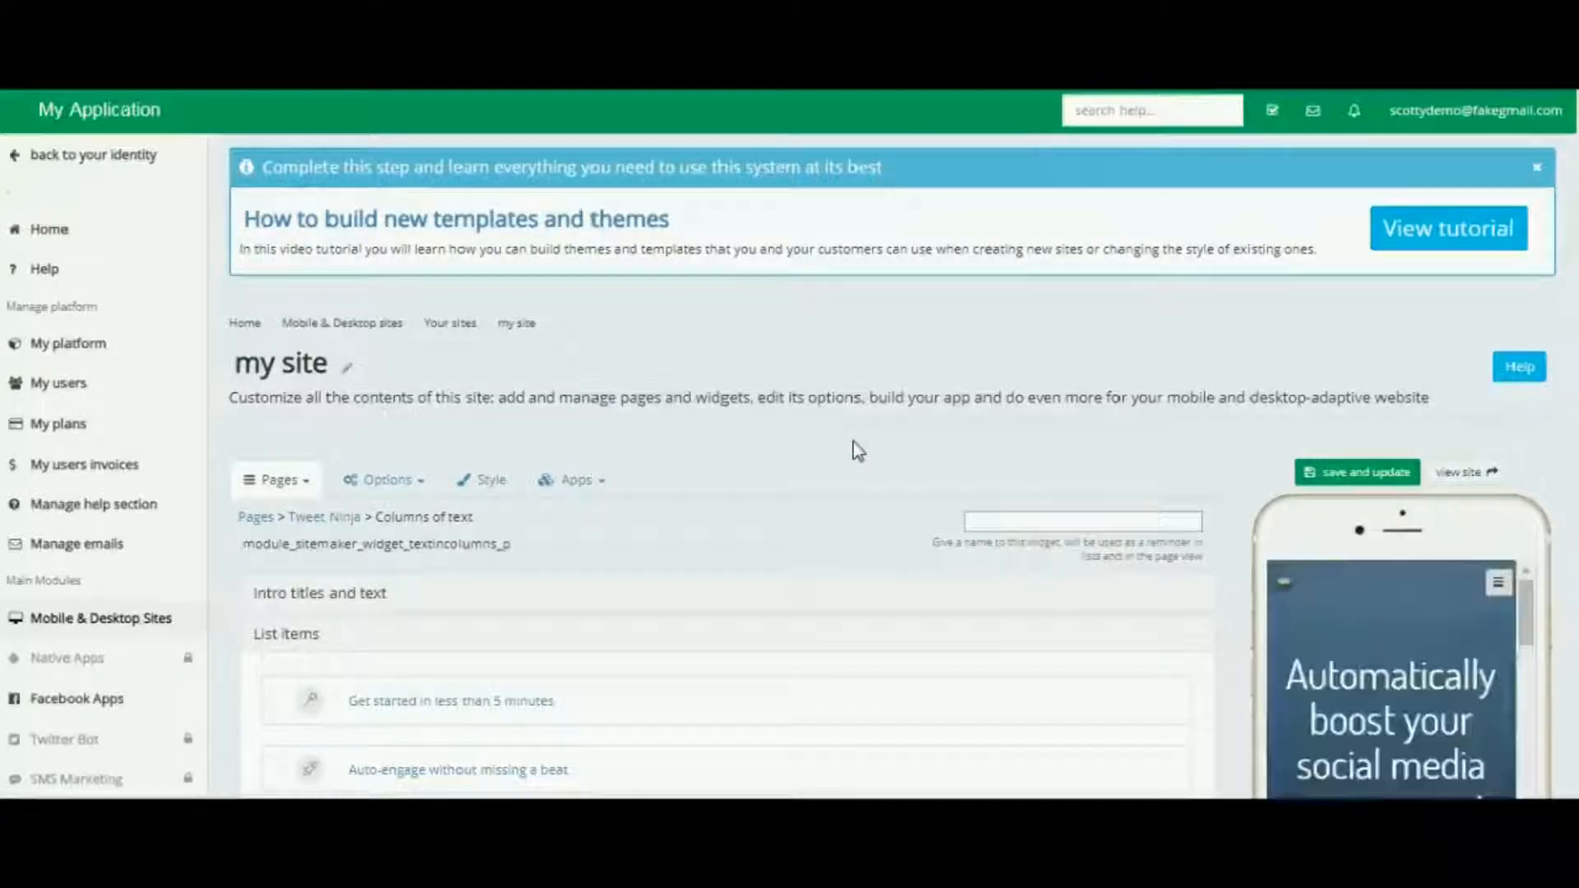
scroll(856, 448, "down", 6)
scroll(856, 448, "down", 1)
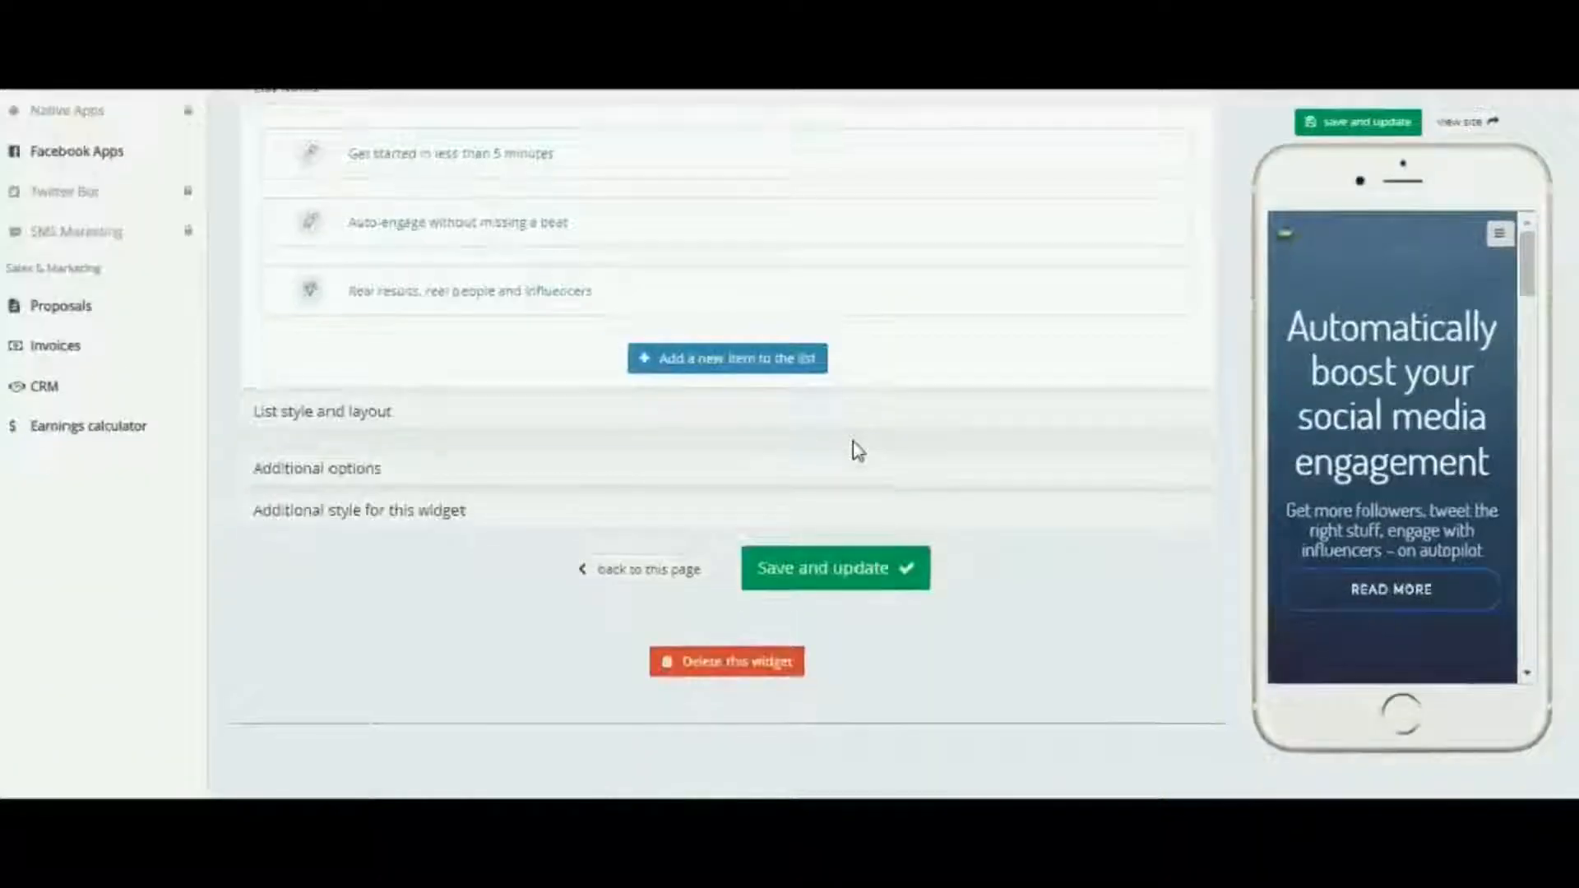
left_click(395, 517)
left_click(705, 296)
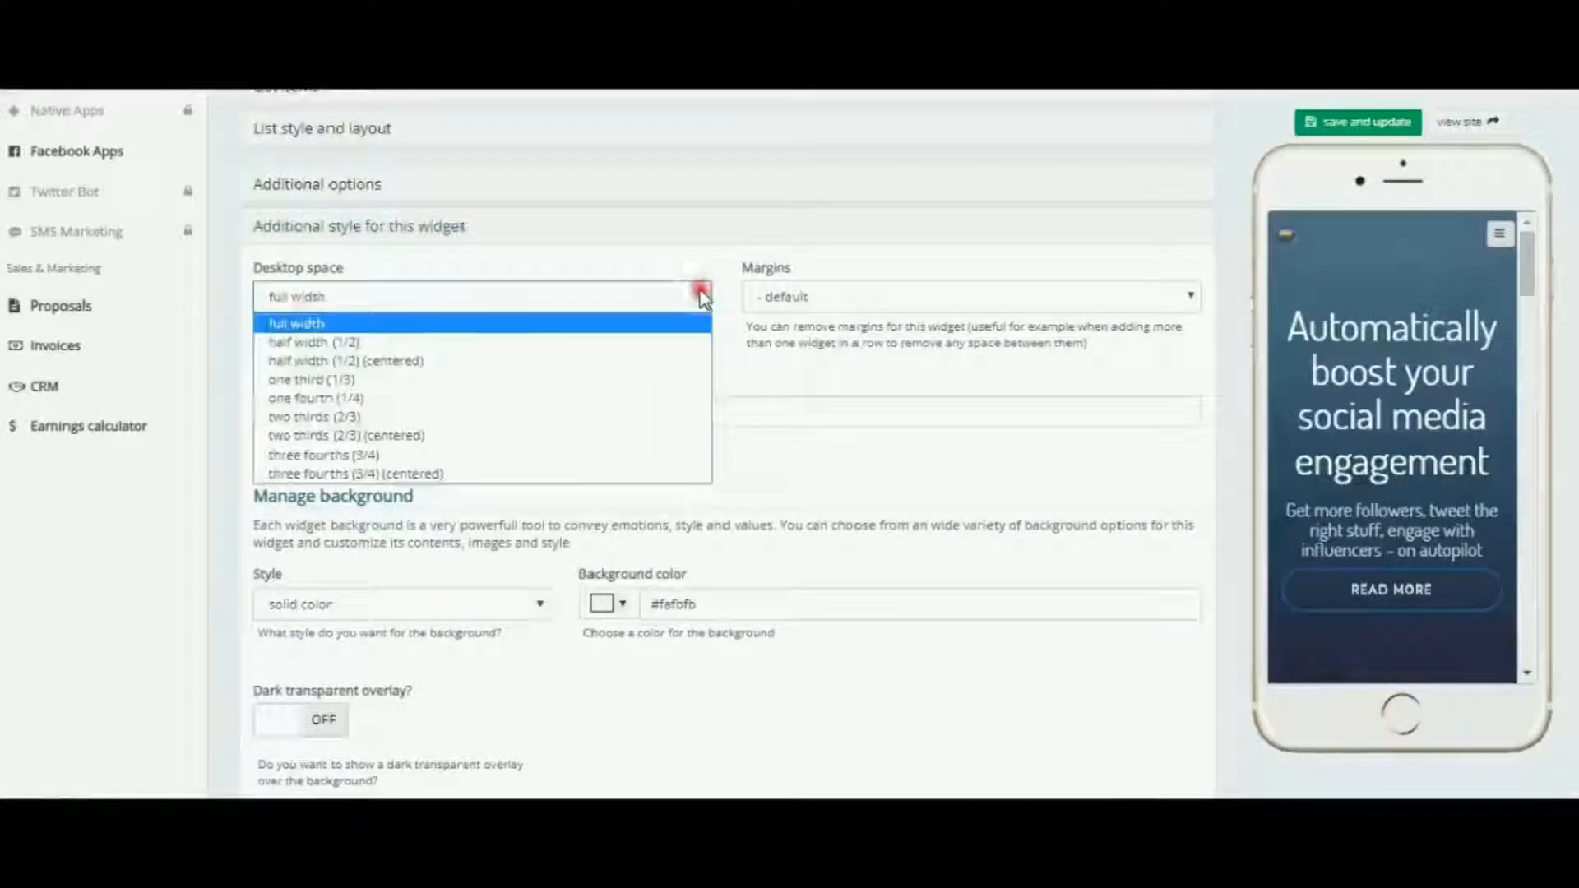
left_click(365, 343)
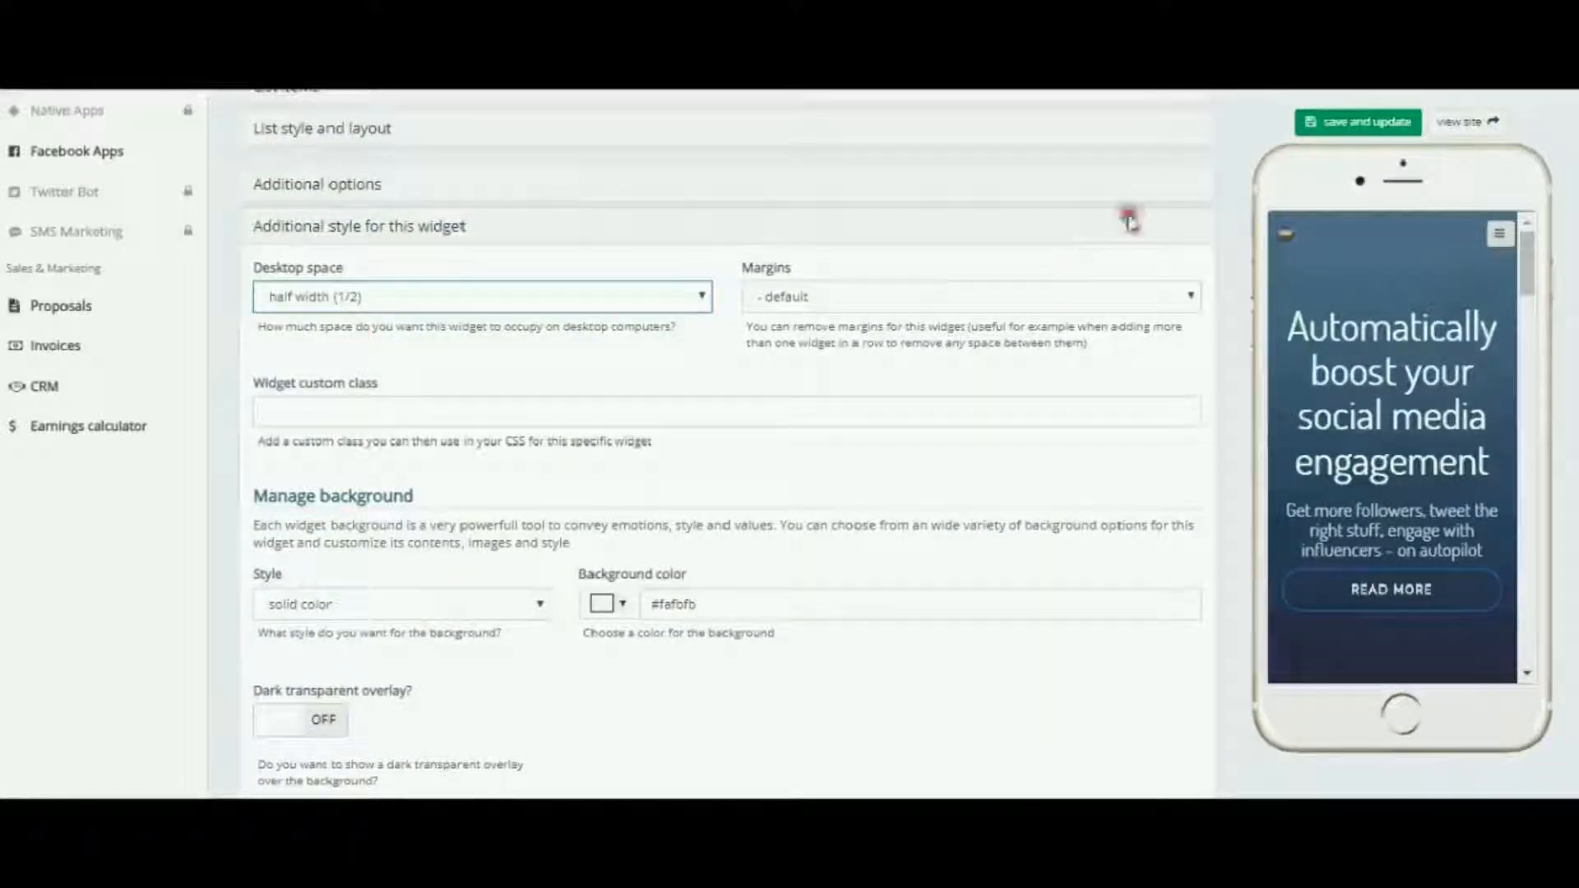
left_click(1345, 123)
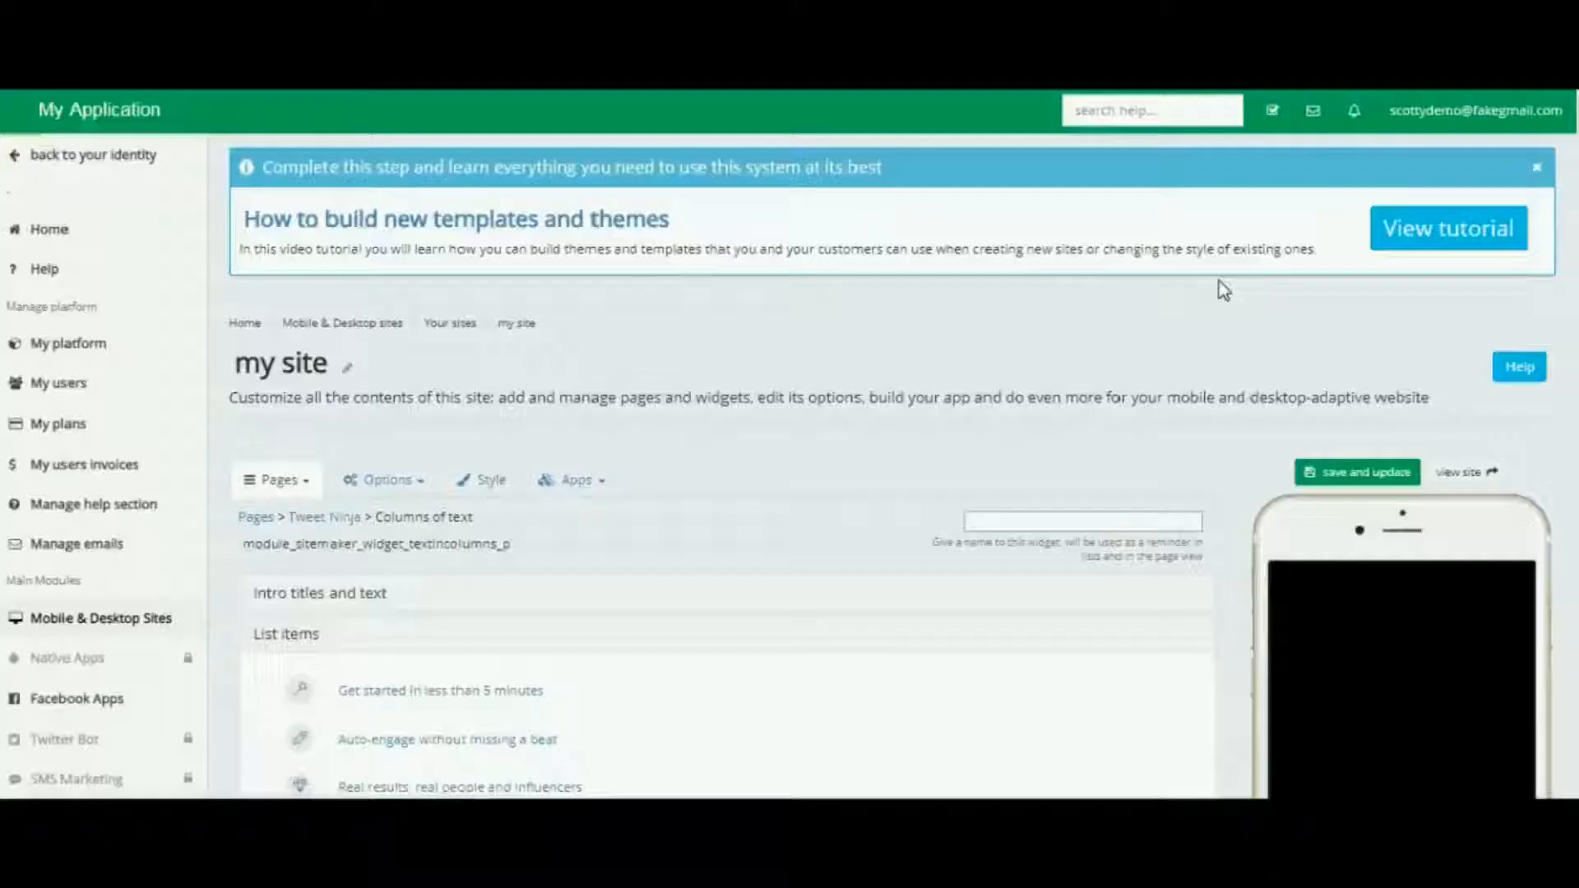
left_click(1066, 339)
Go back to the Tweet Ninja page and check how the Columns of text and My Kitty Cat widgets are arranged
left_click(332, 517)
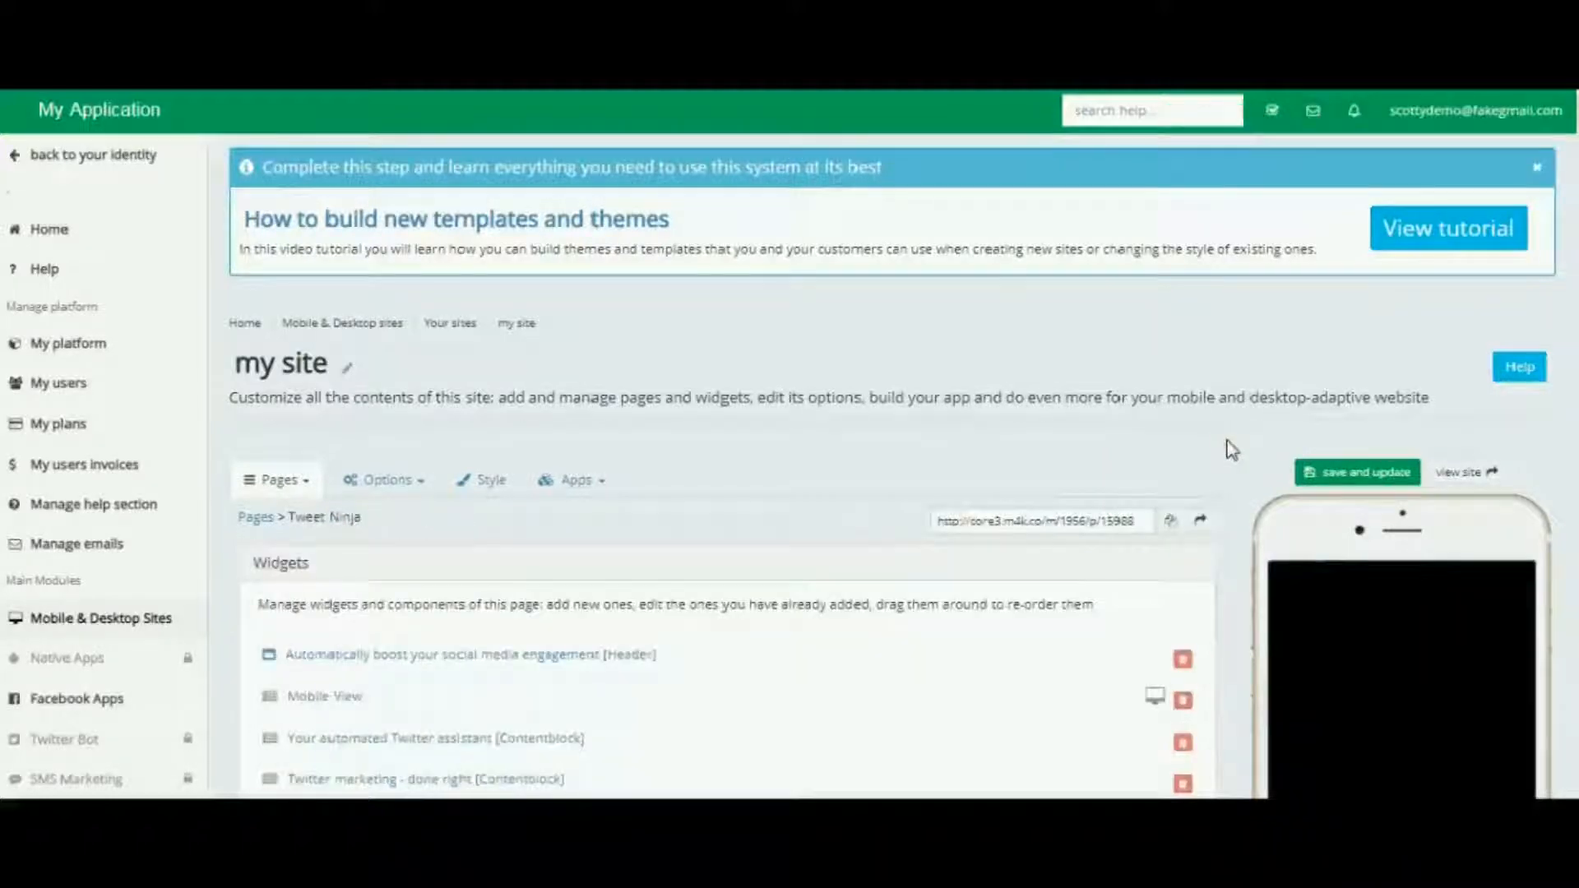
scroll(1231, 449, "down", 1)
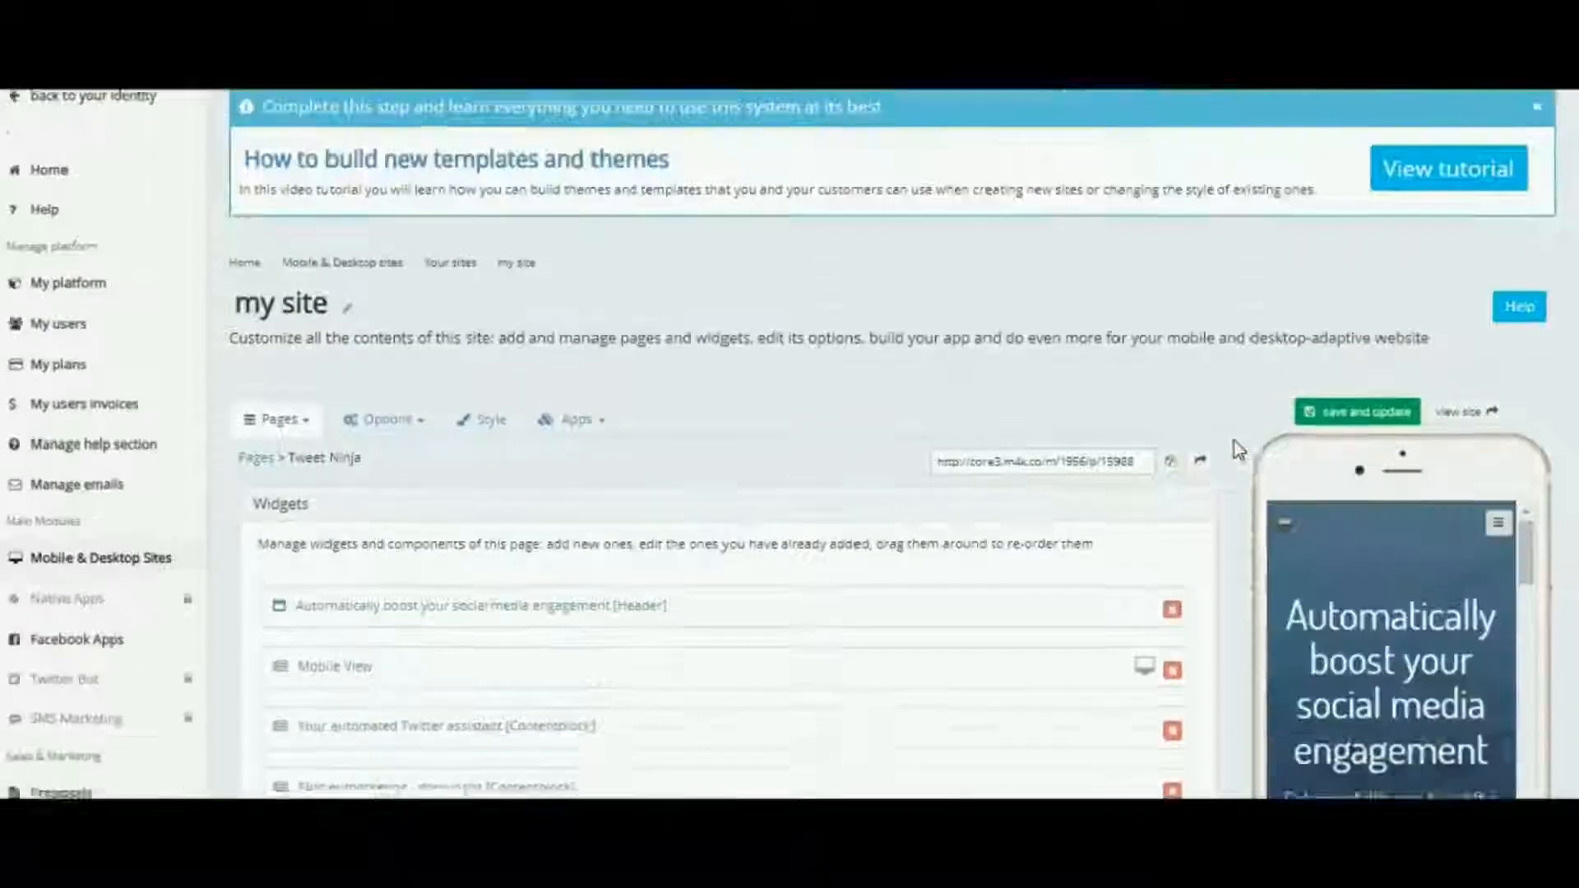
scroll(1234, 447, "down", 5)
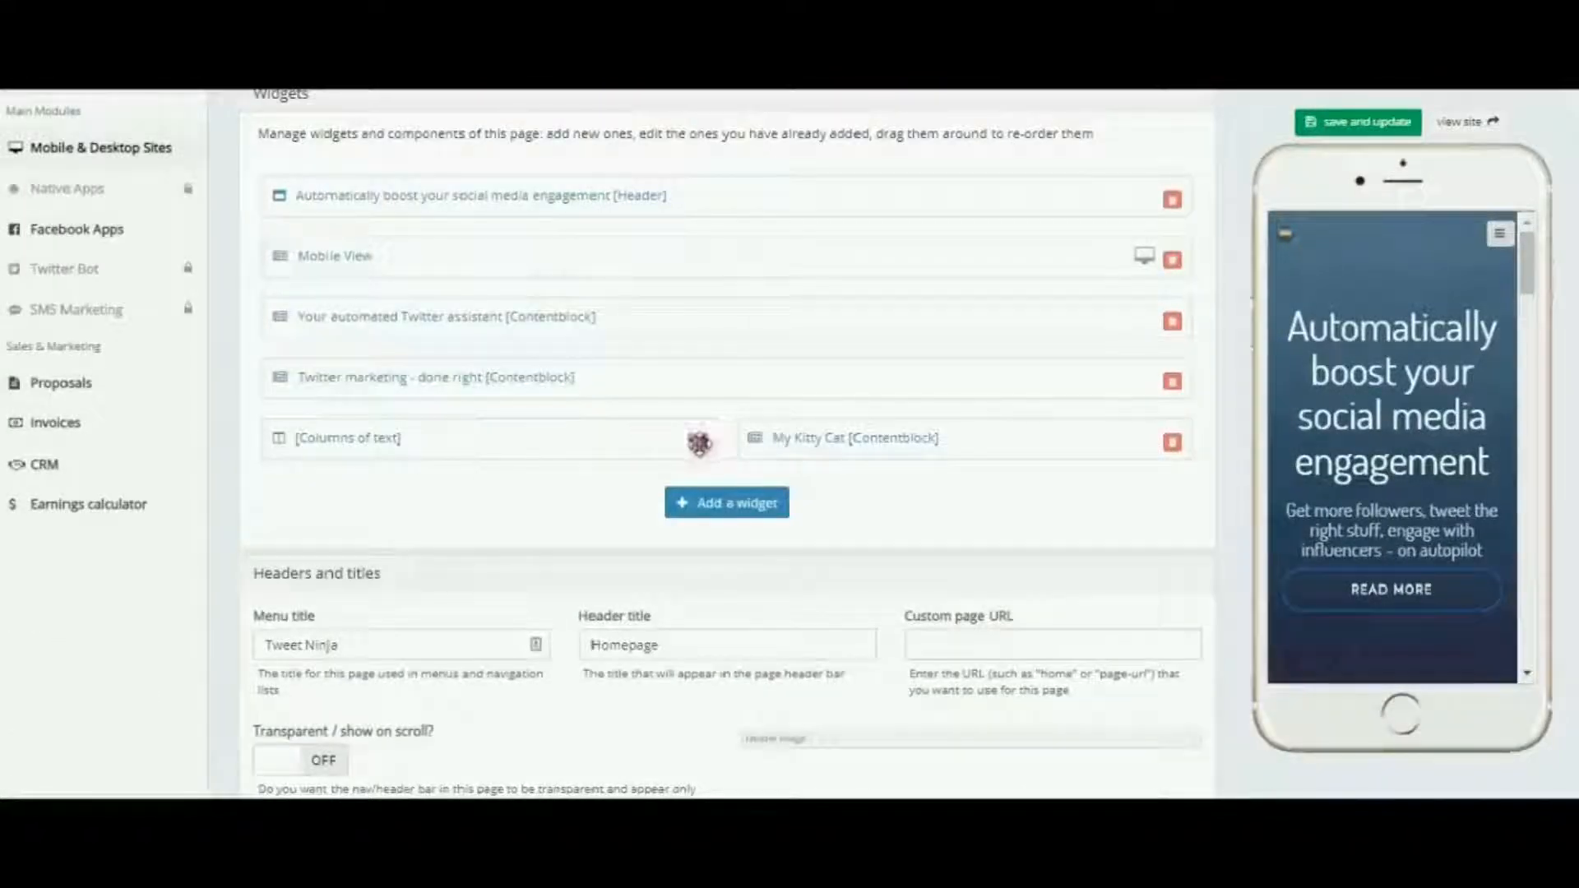
left_click(844, 438)
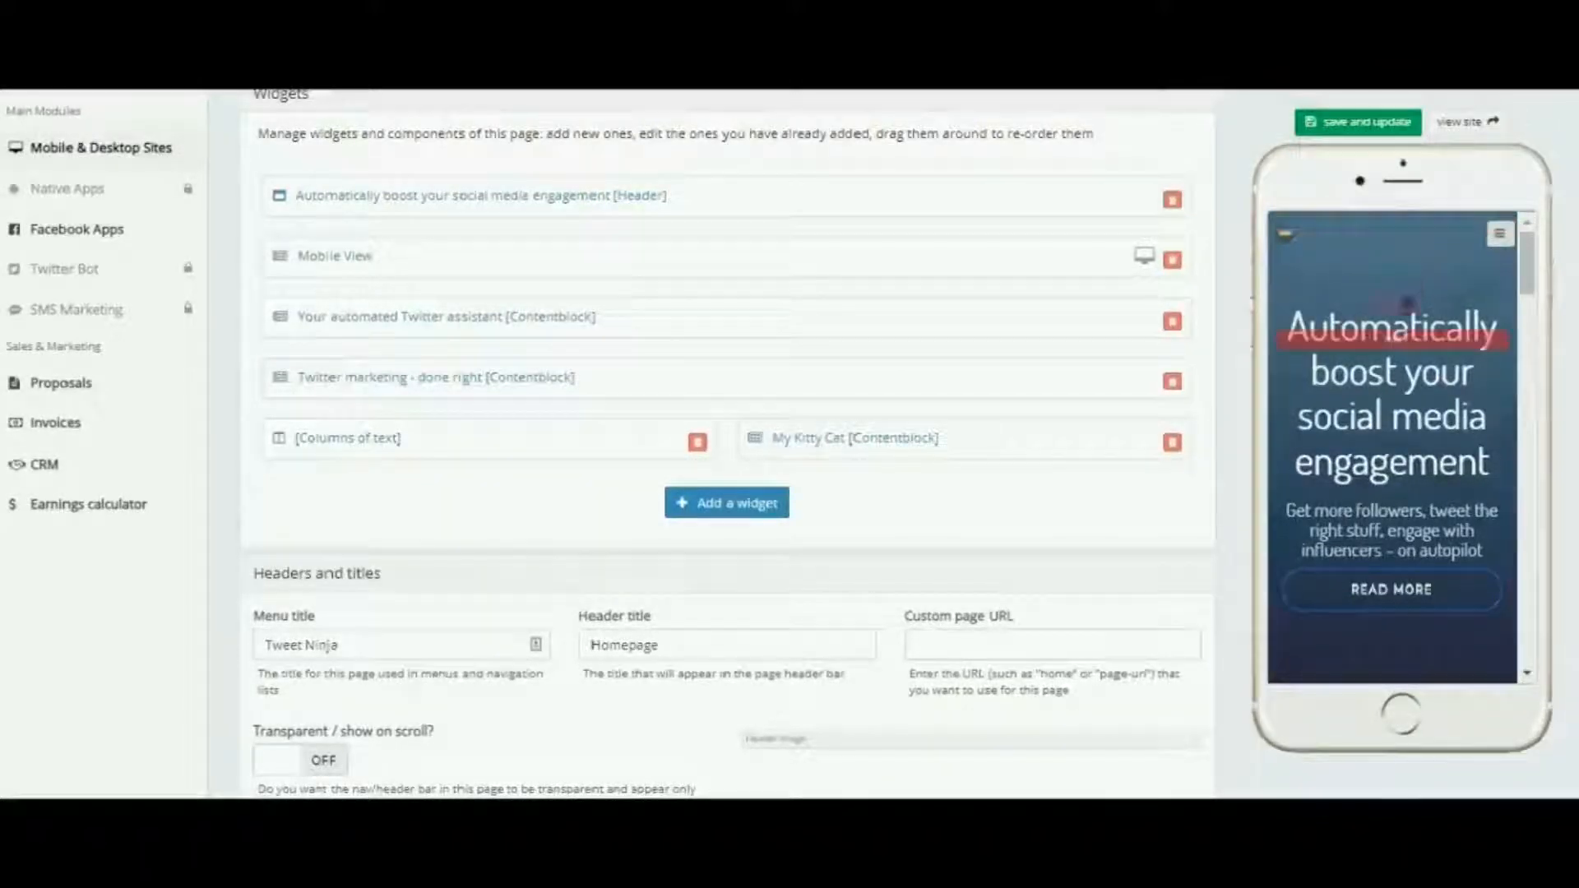
Examine the Columns of text and My Kitty Cat sections in the phone preview and on the full-size site
scroll(1405, 304, "down", 10)
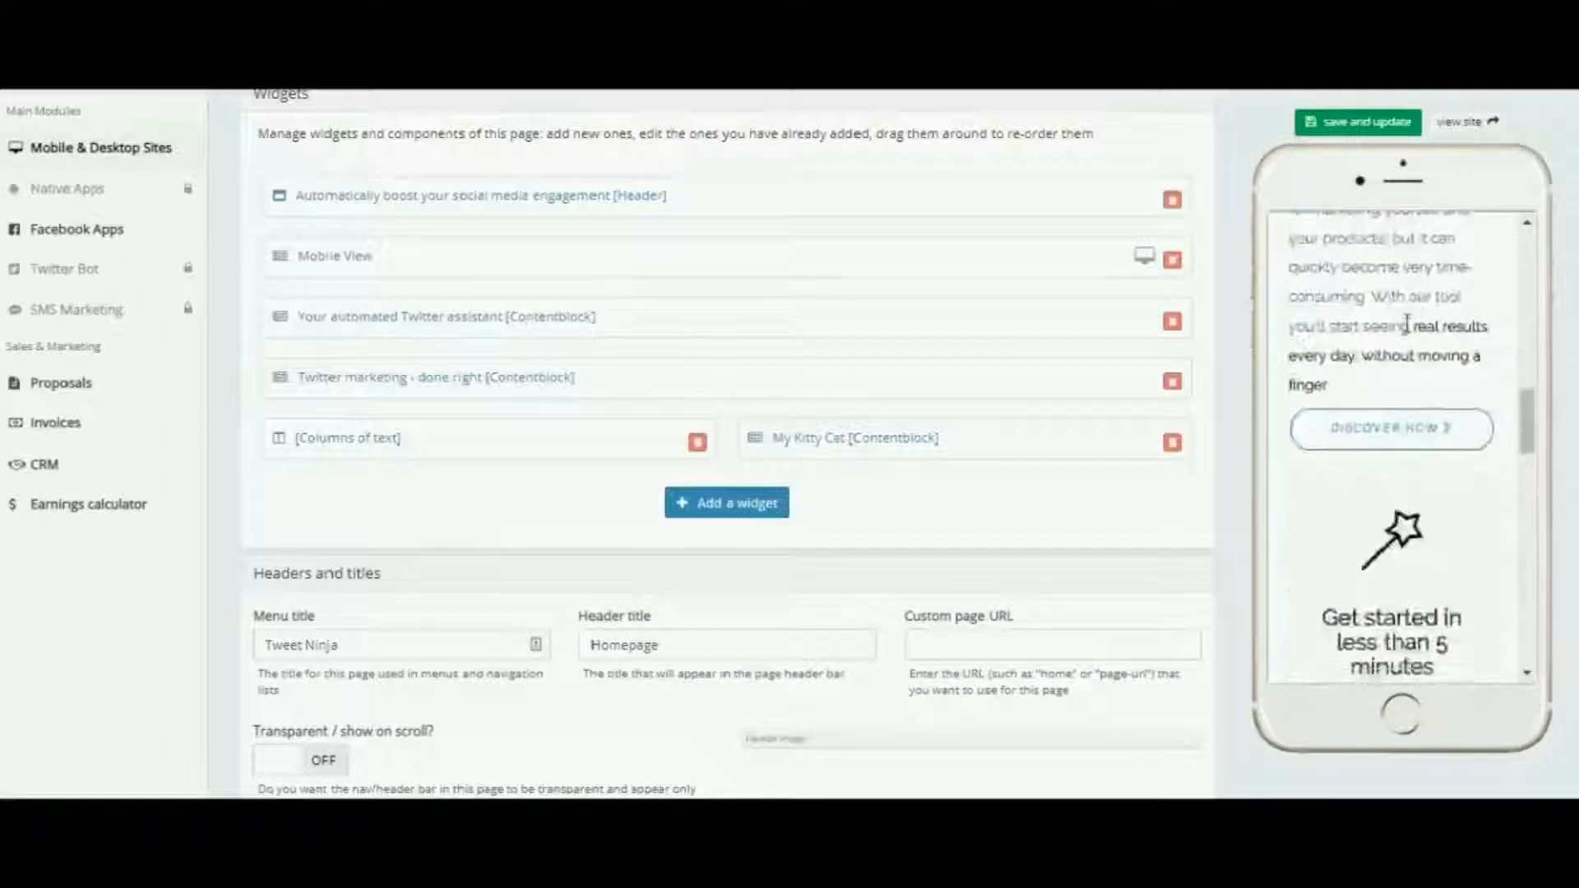
scroll(1406, 325, "down", 10)
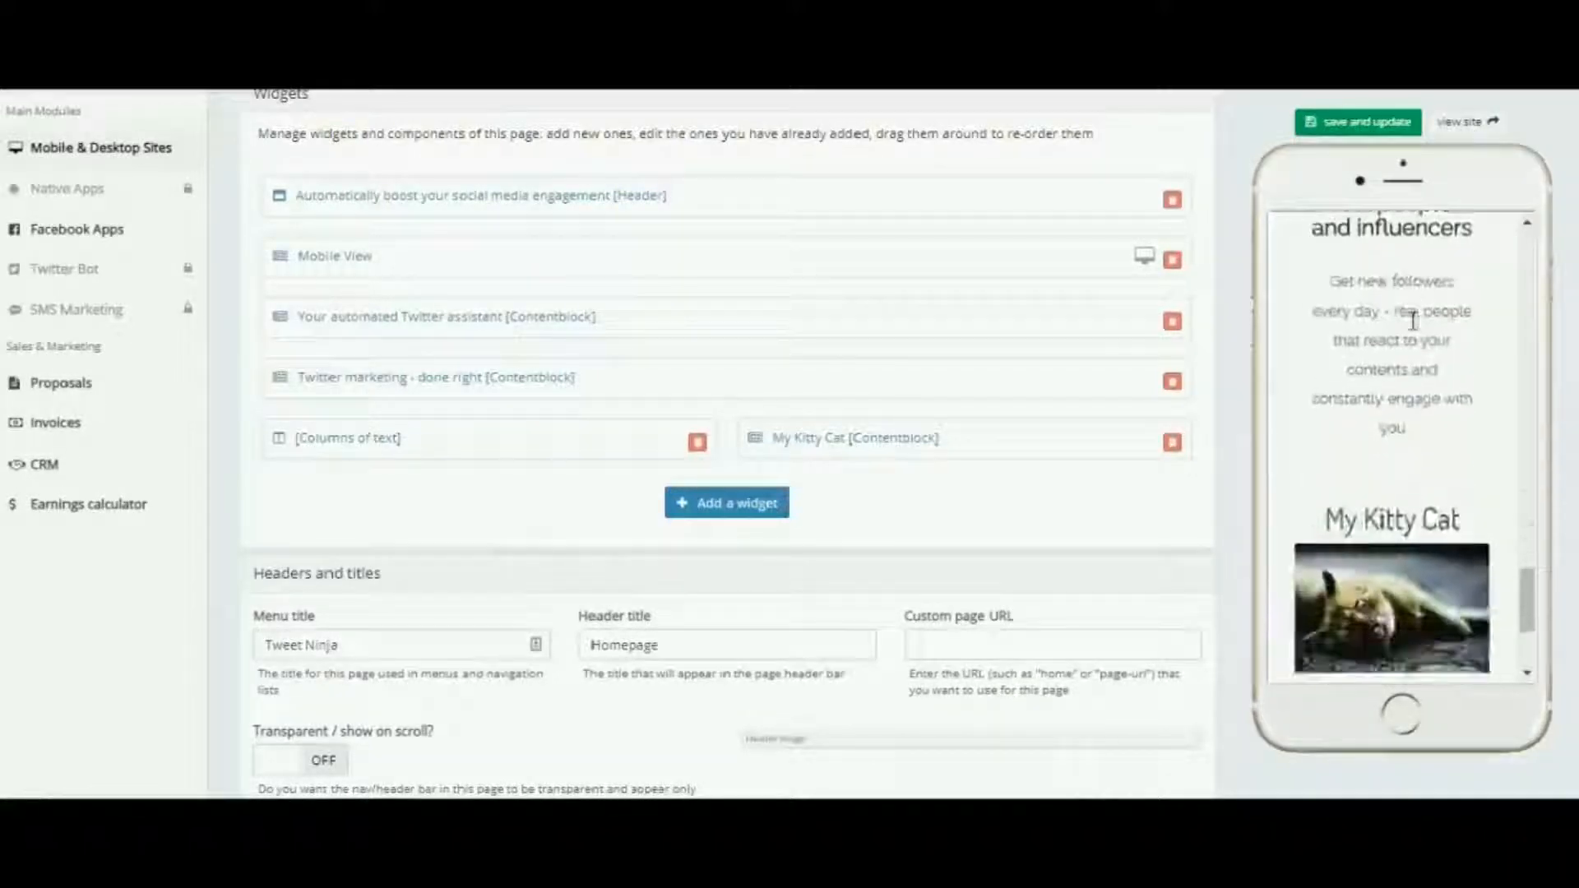
scroll(1412, 320, "down", 3)
scroll(1412, 320, "up", 8)
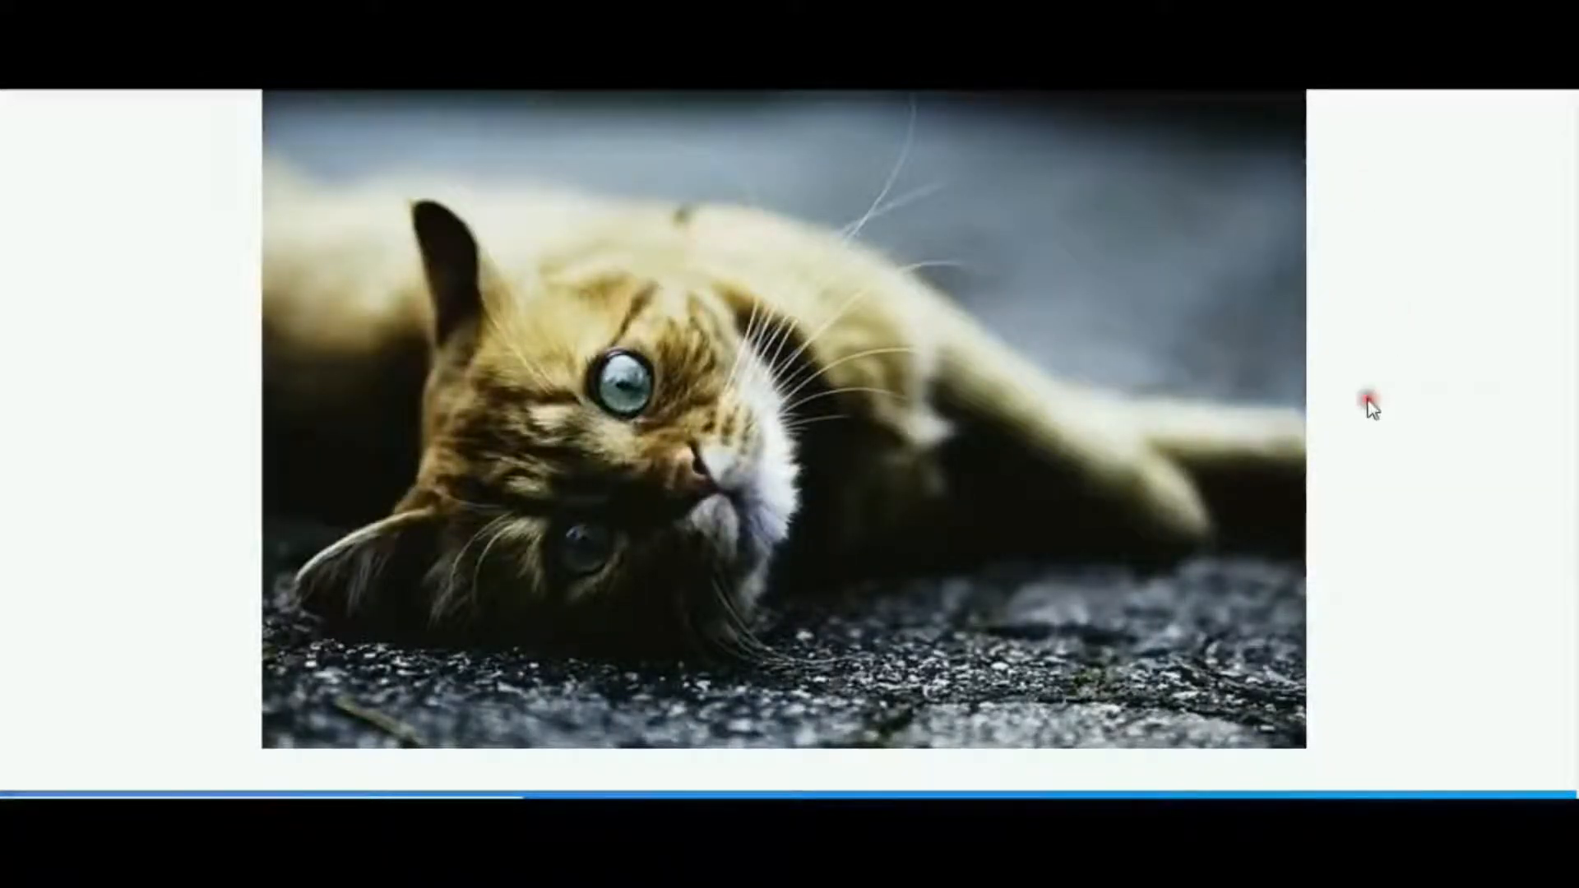
left_click(1370, 403)
scroll(1370, 409, "up", 3)
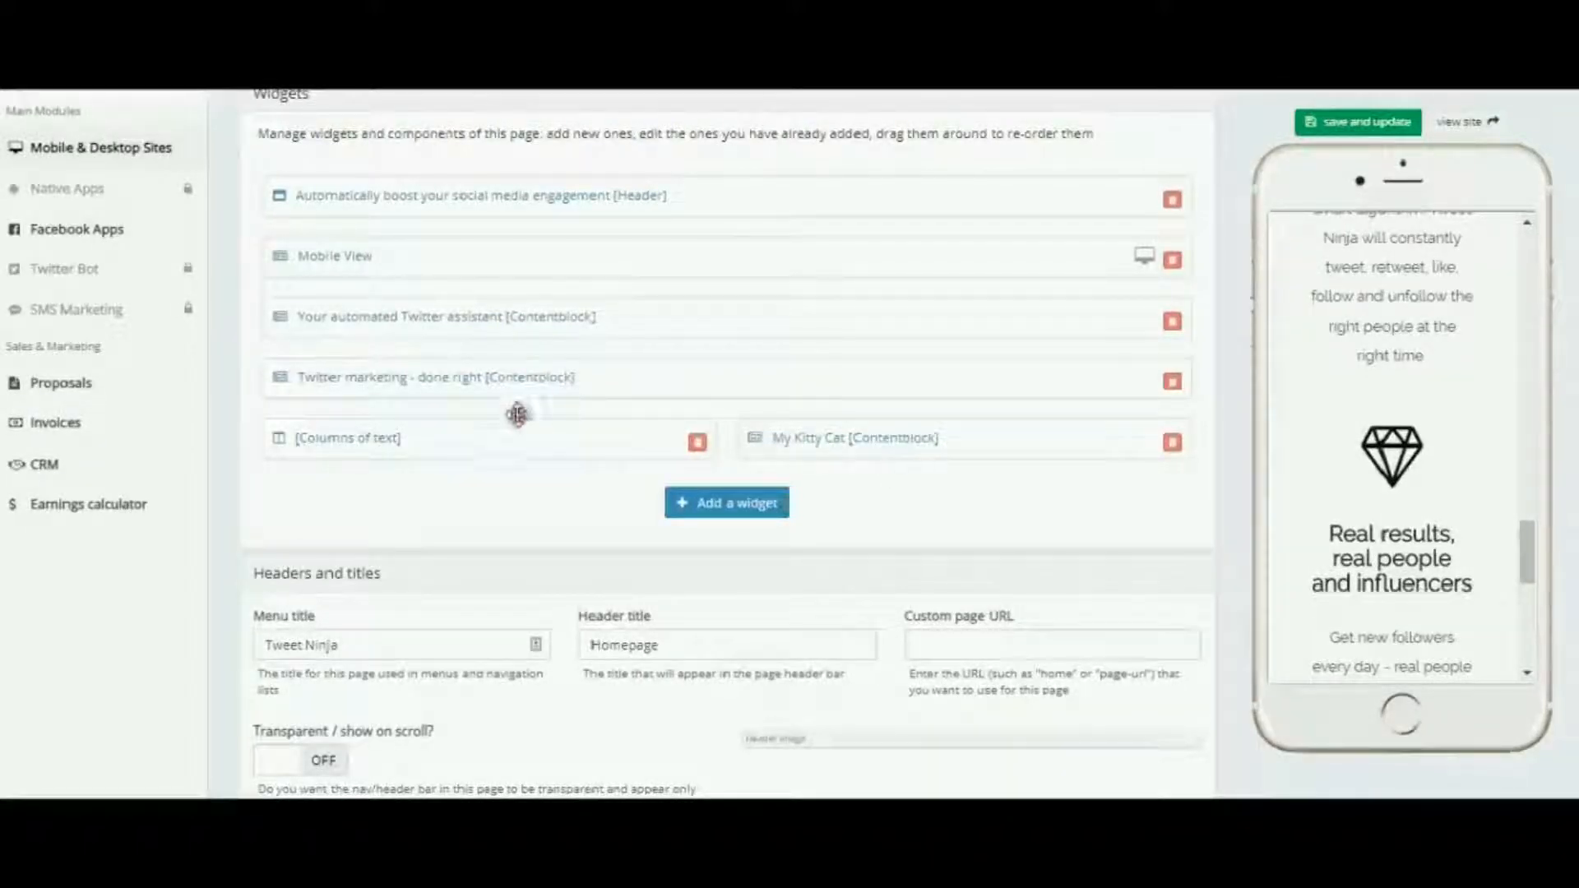
In the Columns of text widget's additional style settings, set the desktop space to one third (1/3) and save the widget
left_click(434, 379)
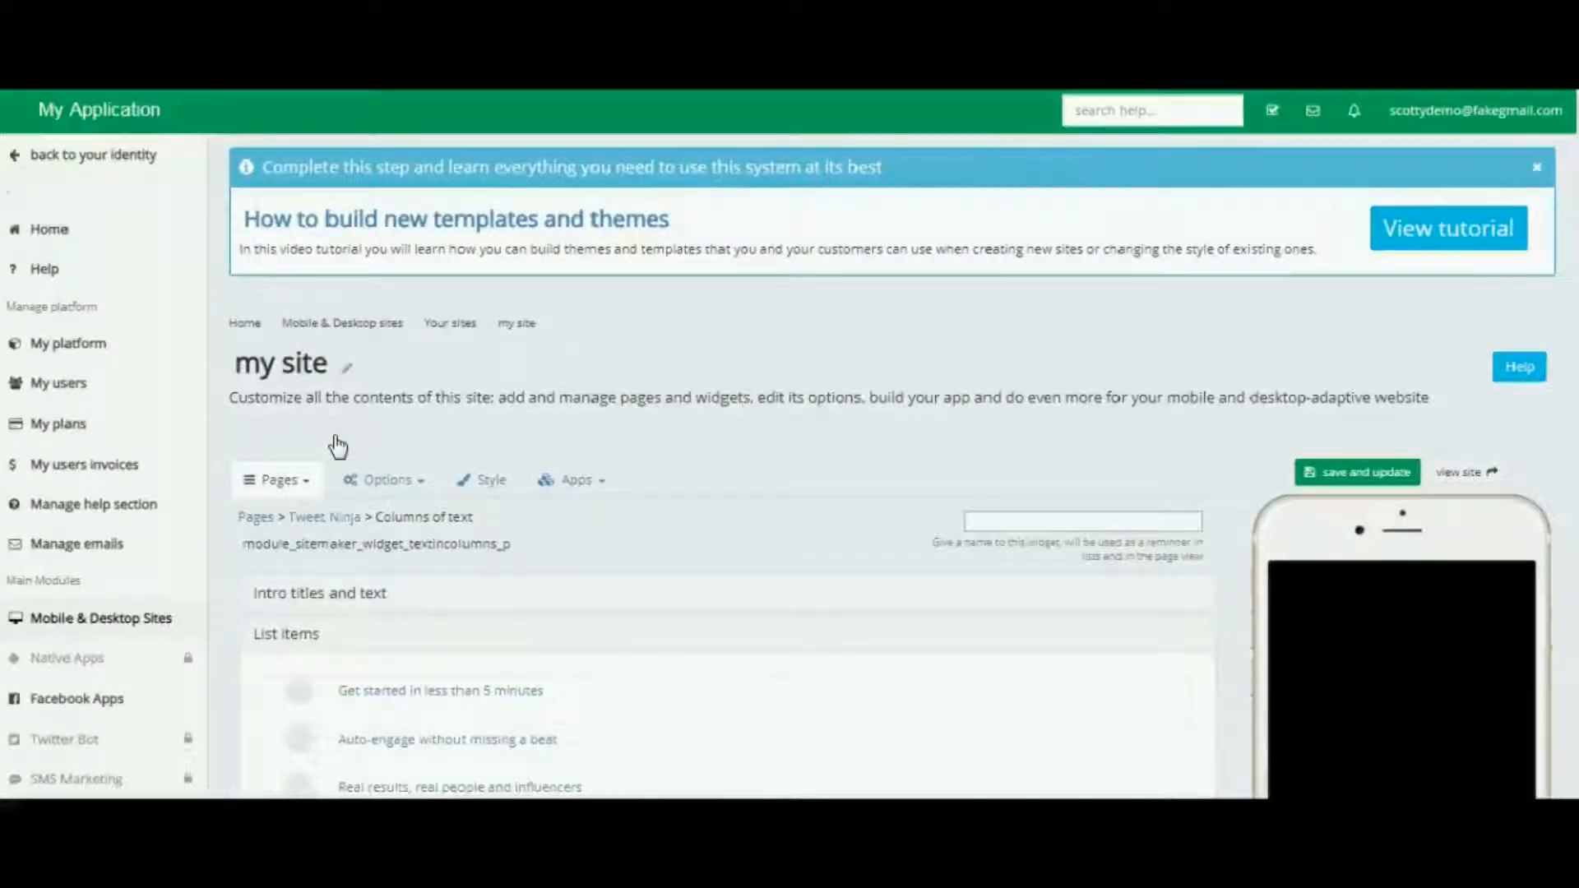
scroll(766, 509, "down", 6)
scroll(767, 508, "up", 6)
left_click(567, 556)
scroll(585, 565, "down", 4)
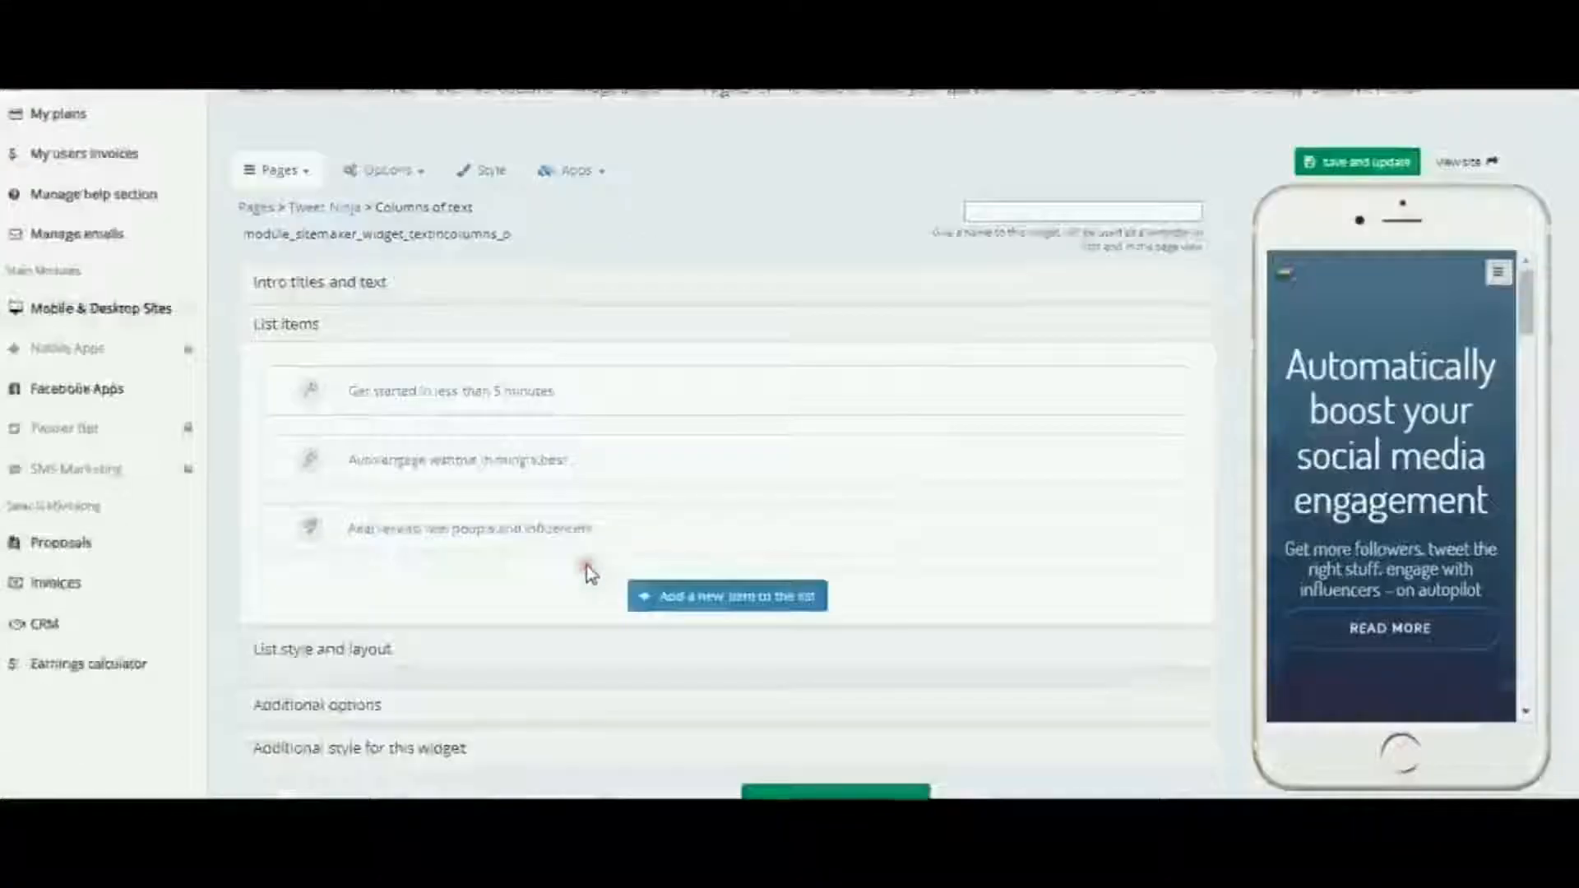
scroll(586, 565, "down", 2)
left_click(431, 589)
left_click(434, 591)
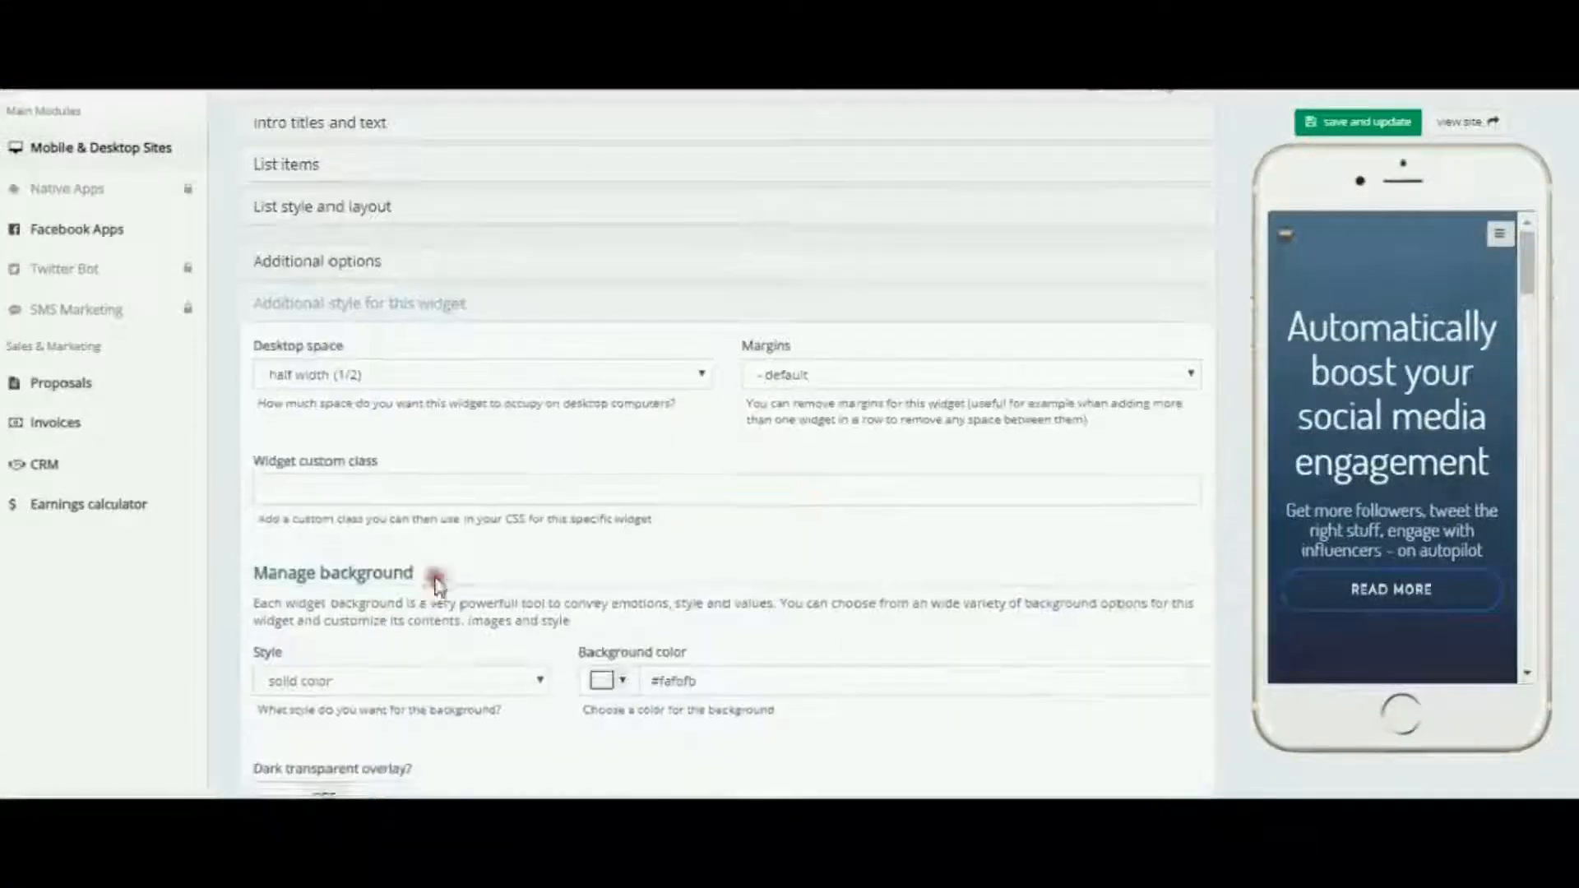
left_click(703, 375)
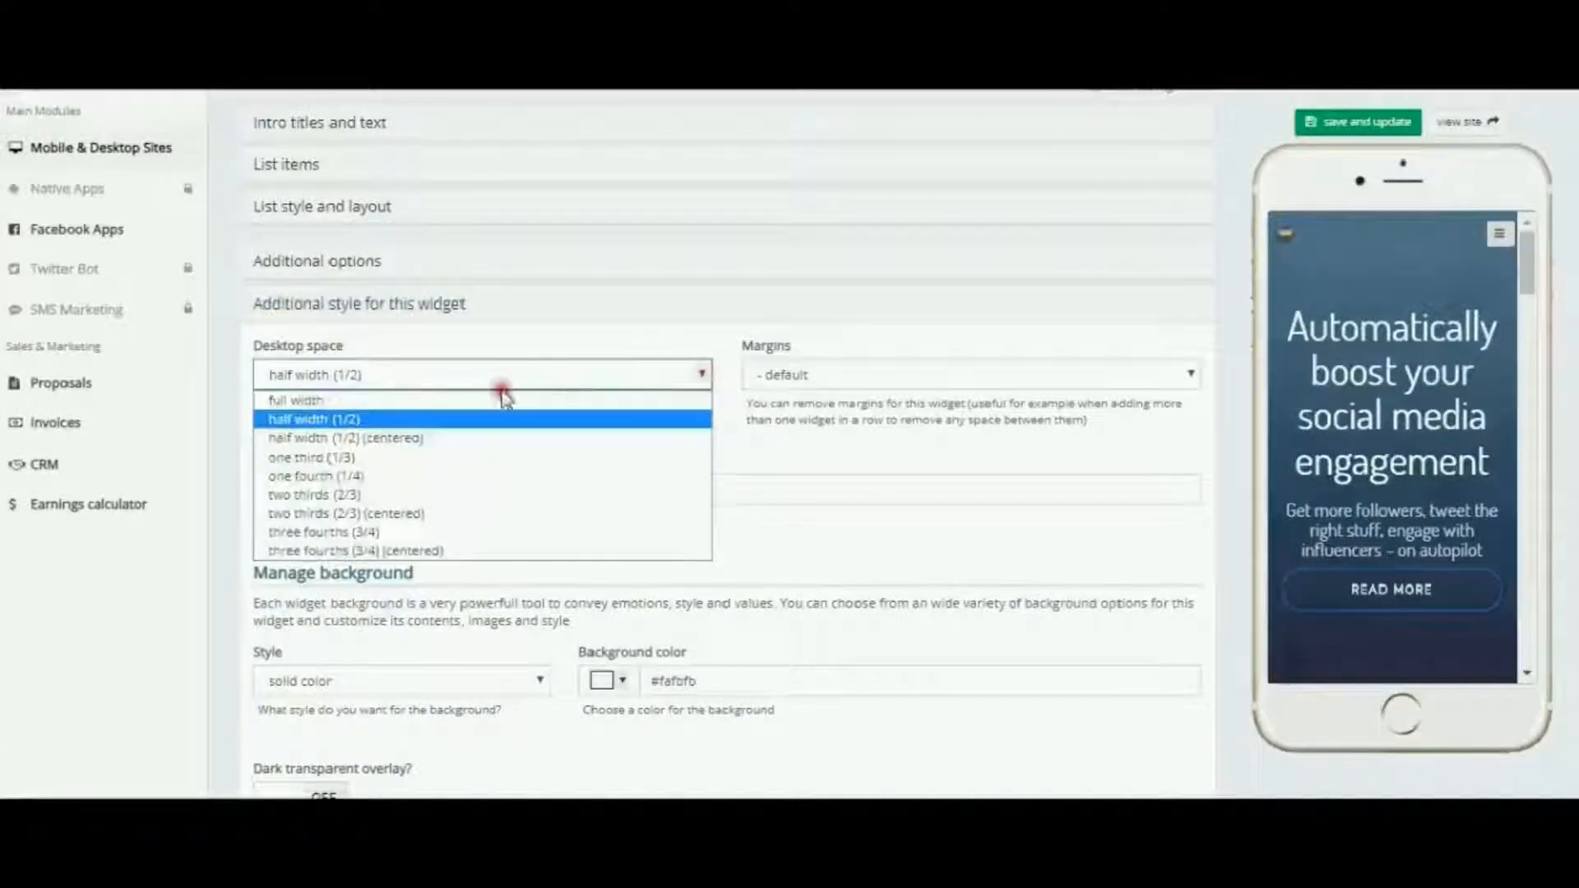
left_click(356, 455)
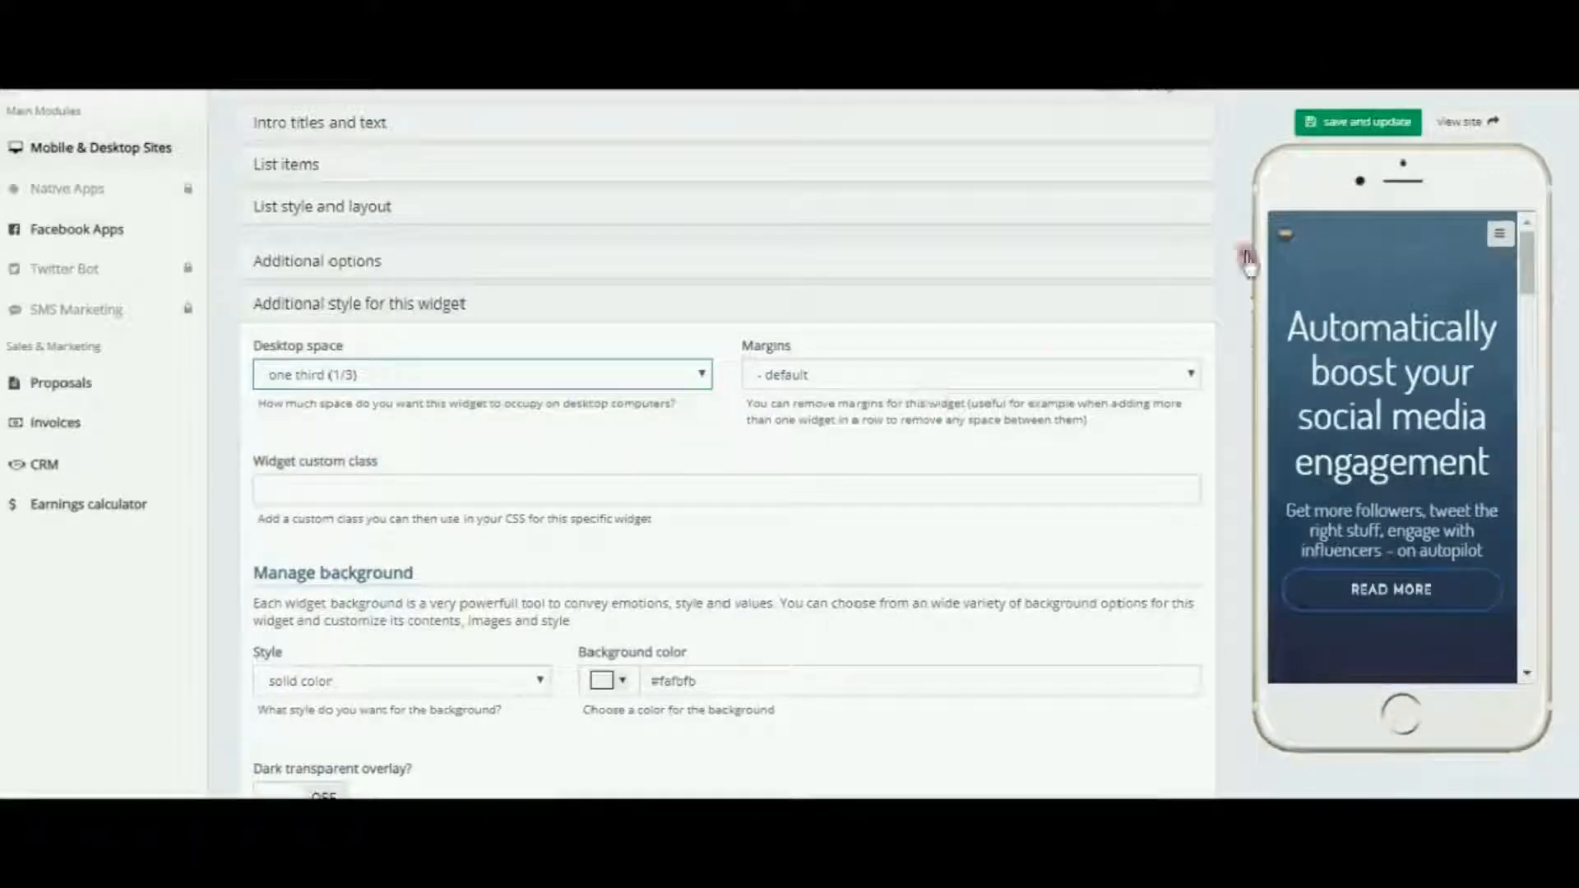
left_click(1349, 123)
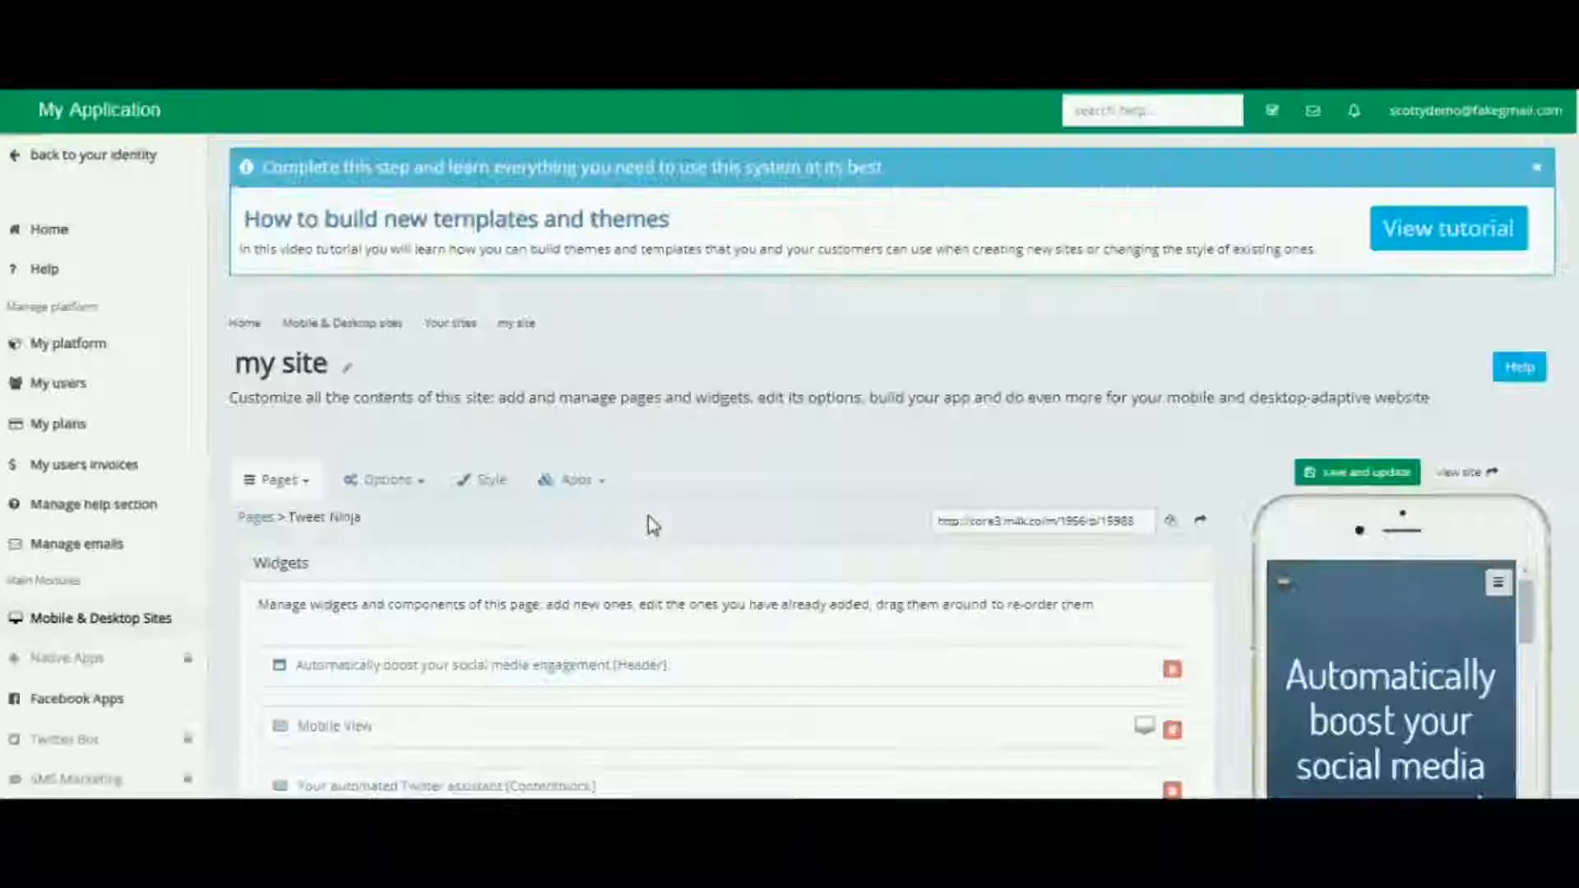
Open the My Kitty Cat block, set its desktop space to one third (1/3) in the additional style settings, and save it
scroll(648, 516, "down", 5)
scroll(654, 525, "down", 2)
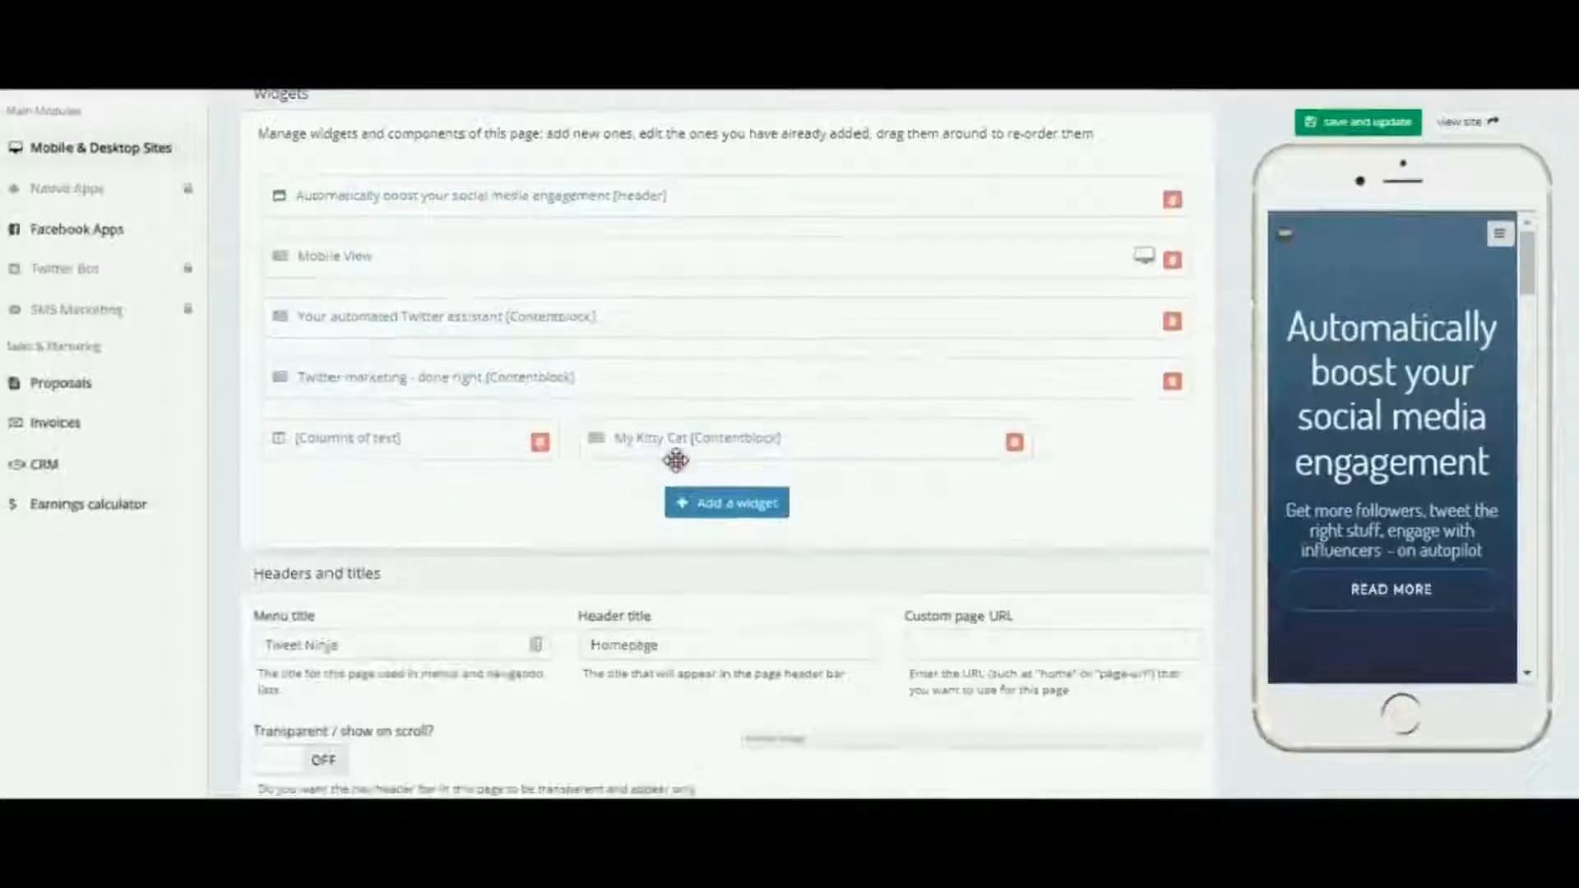
left_click(678, 444)
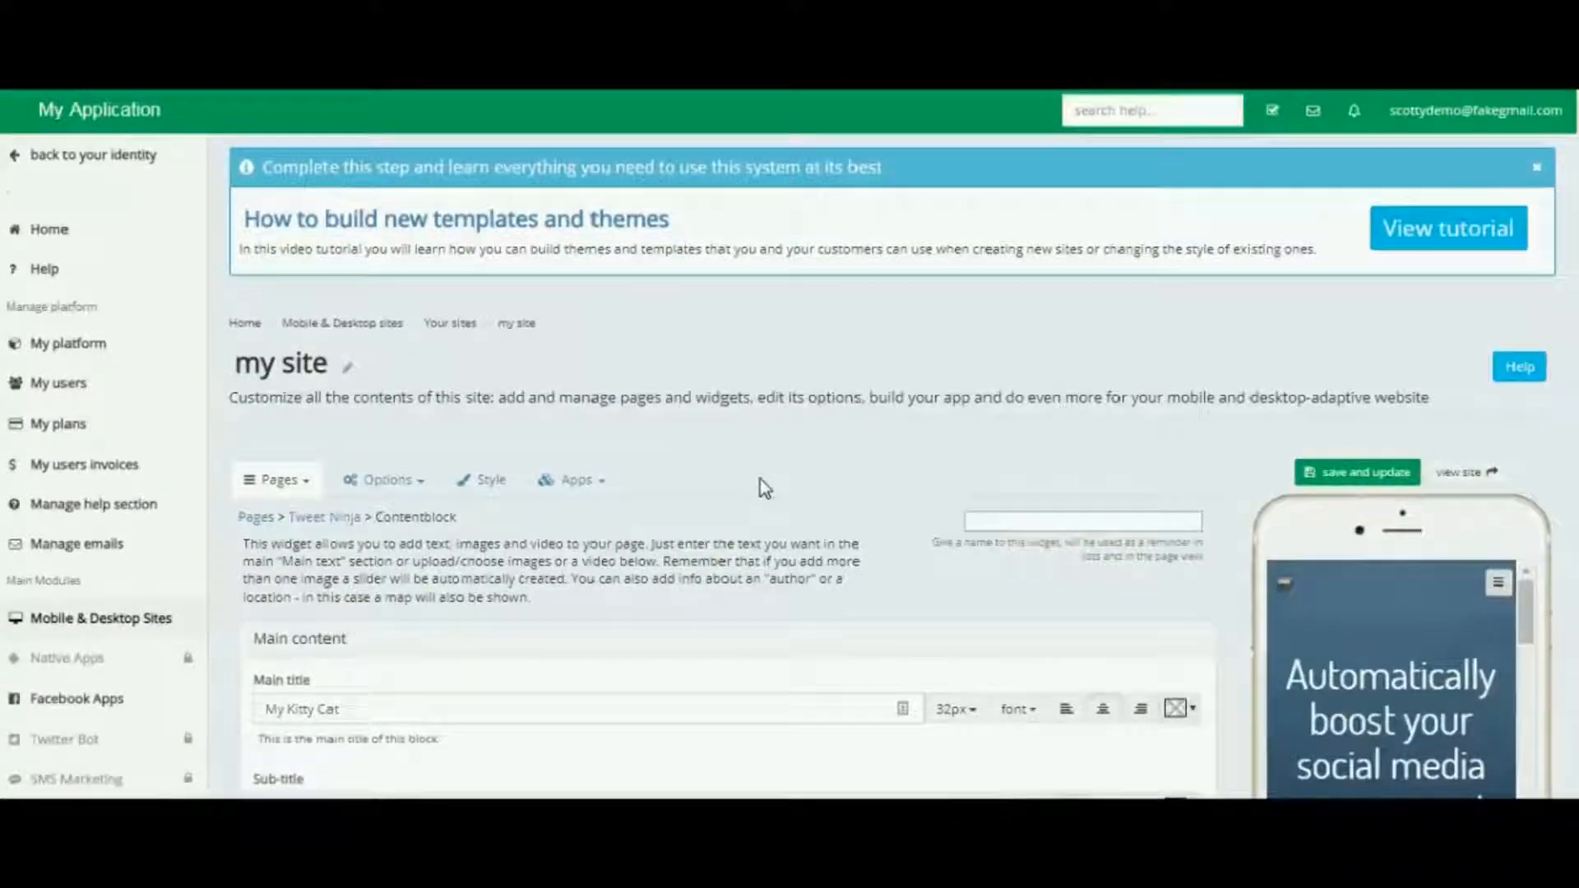
scroll(763, 487, "down", 15)
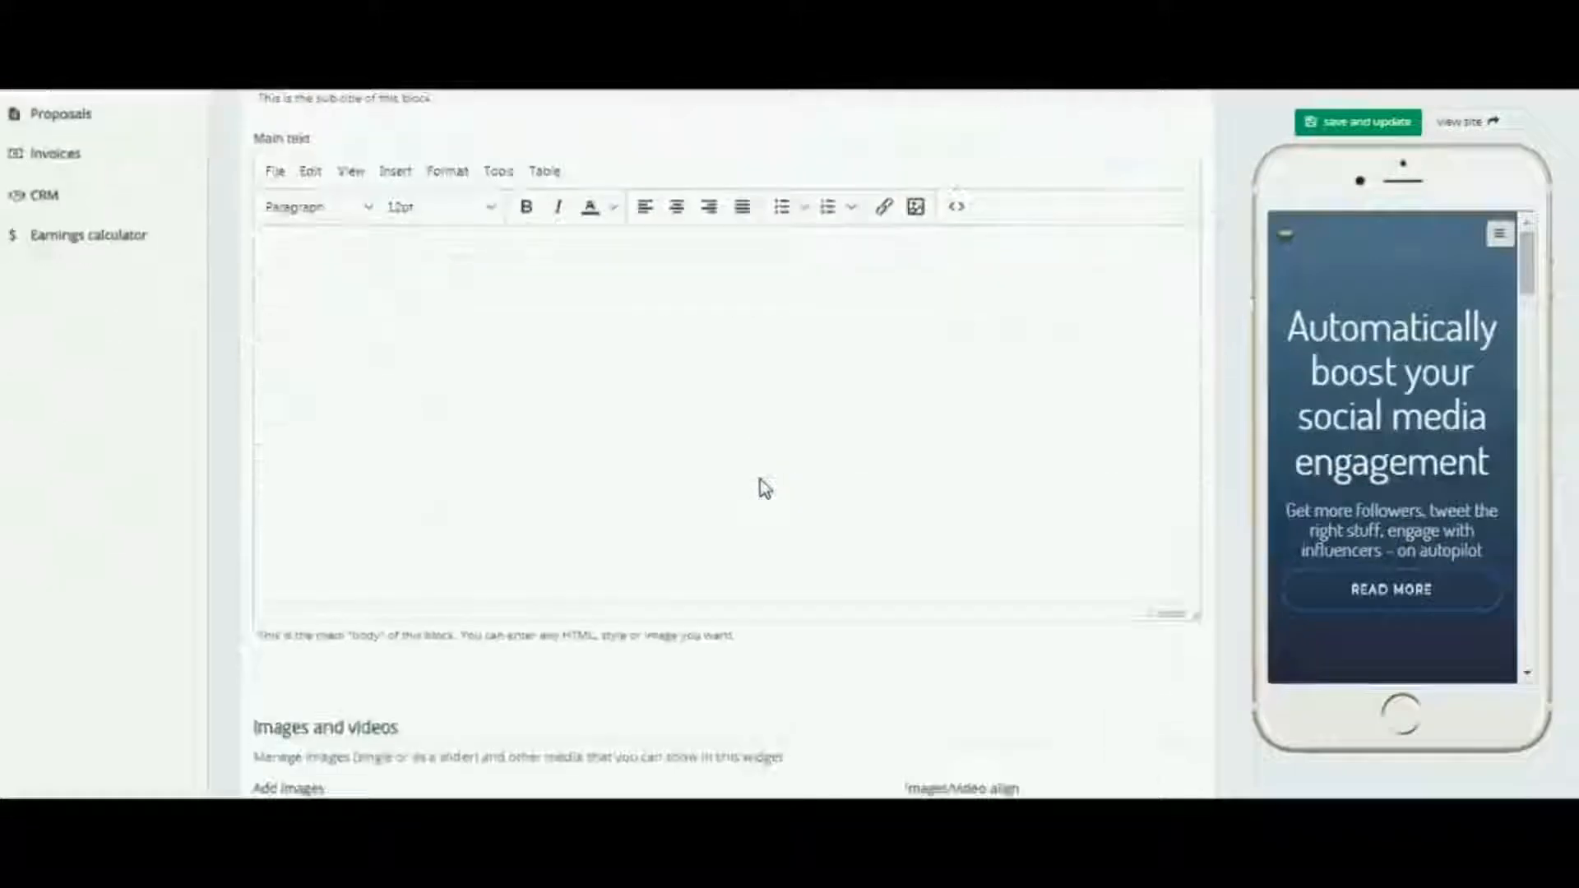
scroll(763, 487, "down", 8)
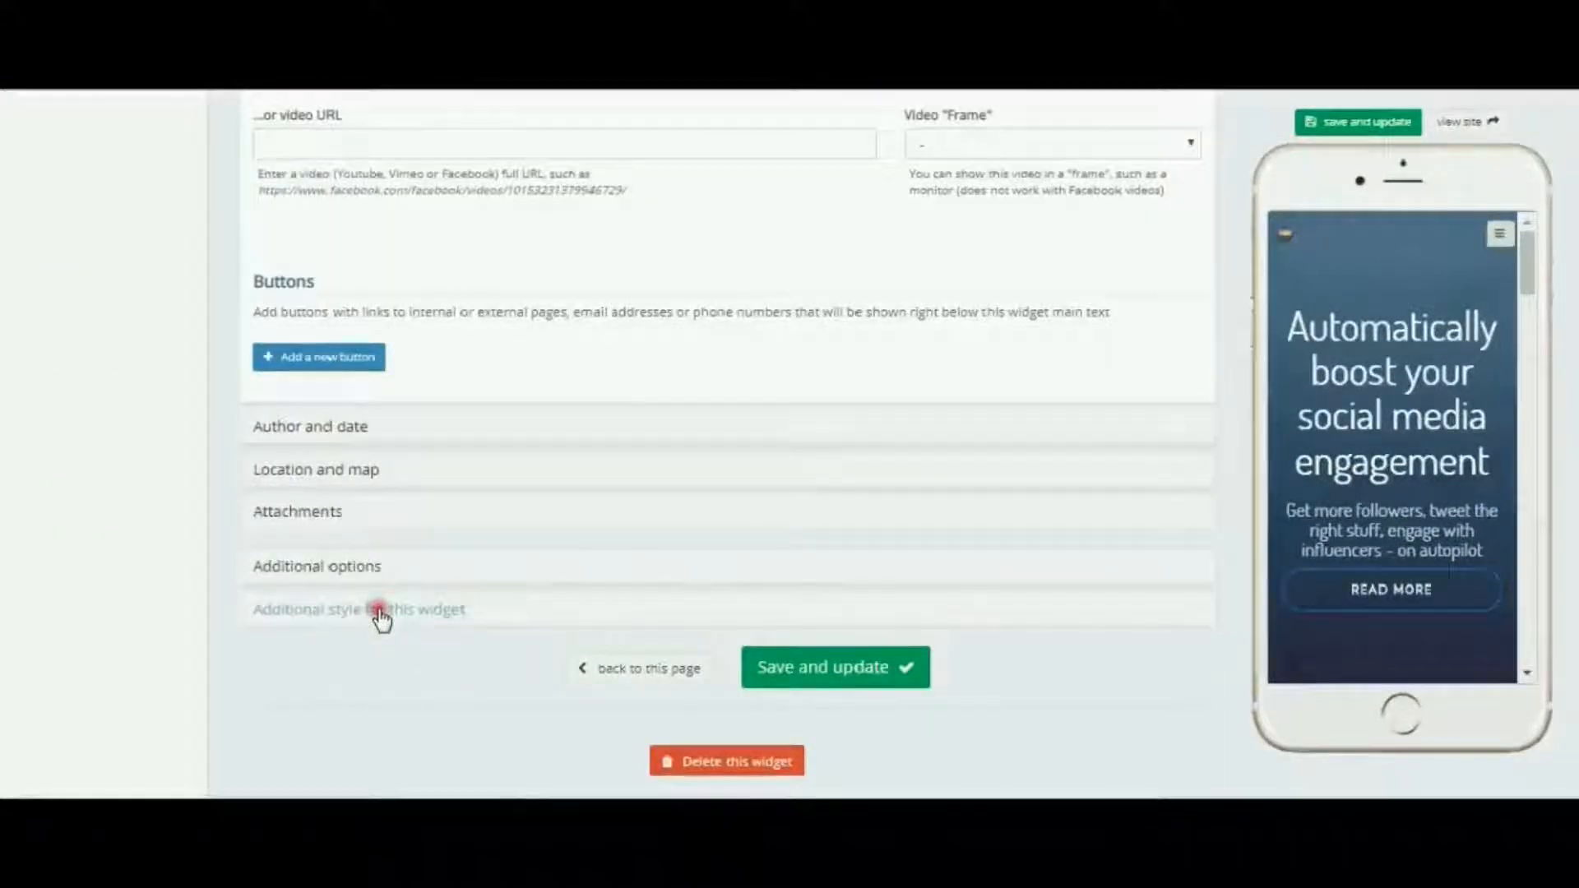
left_click(380, 615)
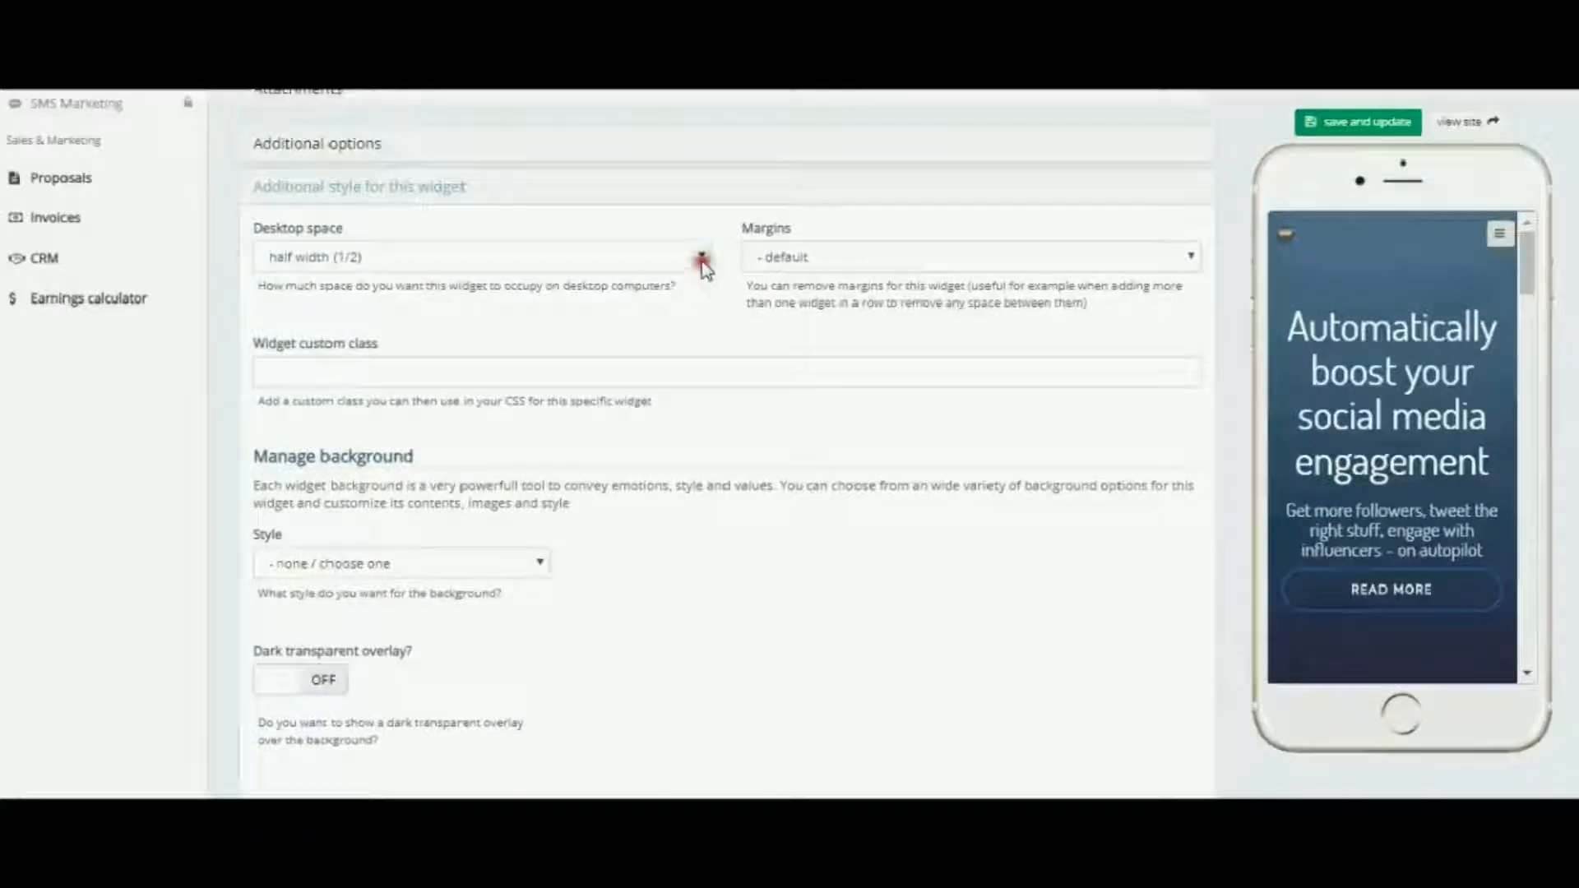
left_click(702, 260)
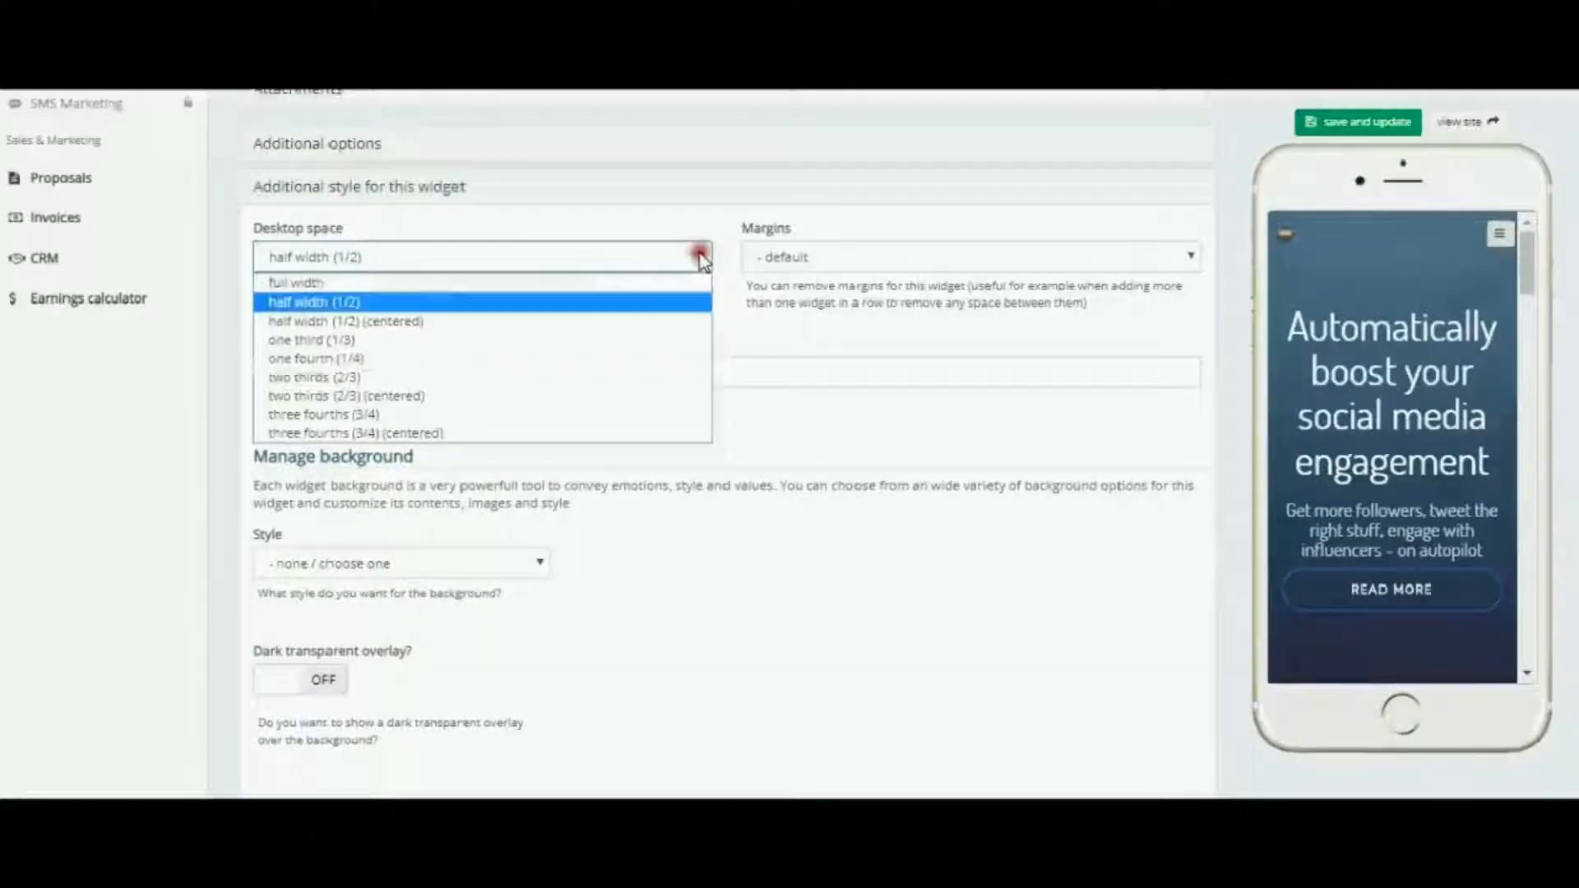
left_click(360, 341)
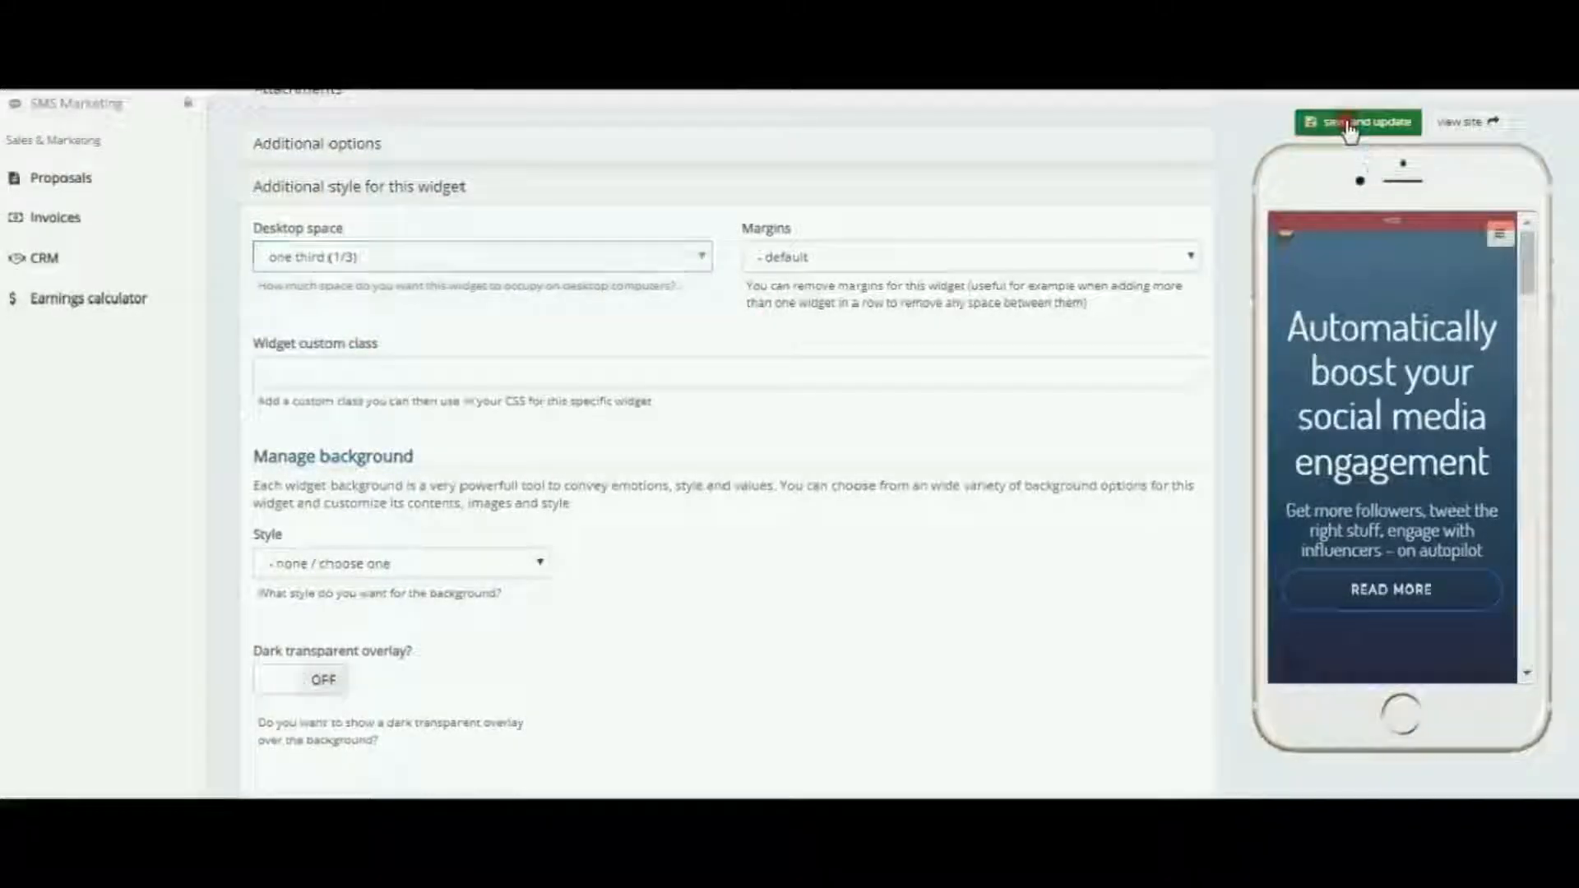
left_click(1349, 123)
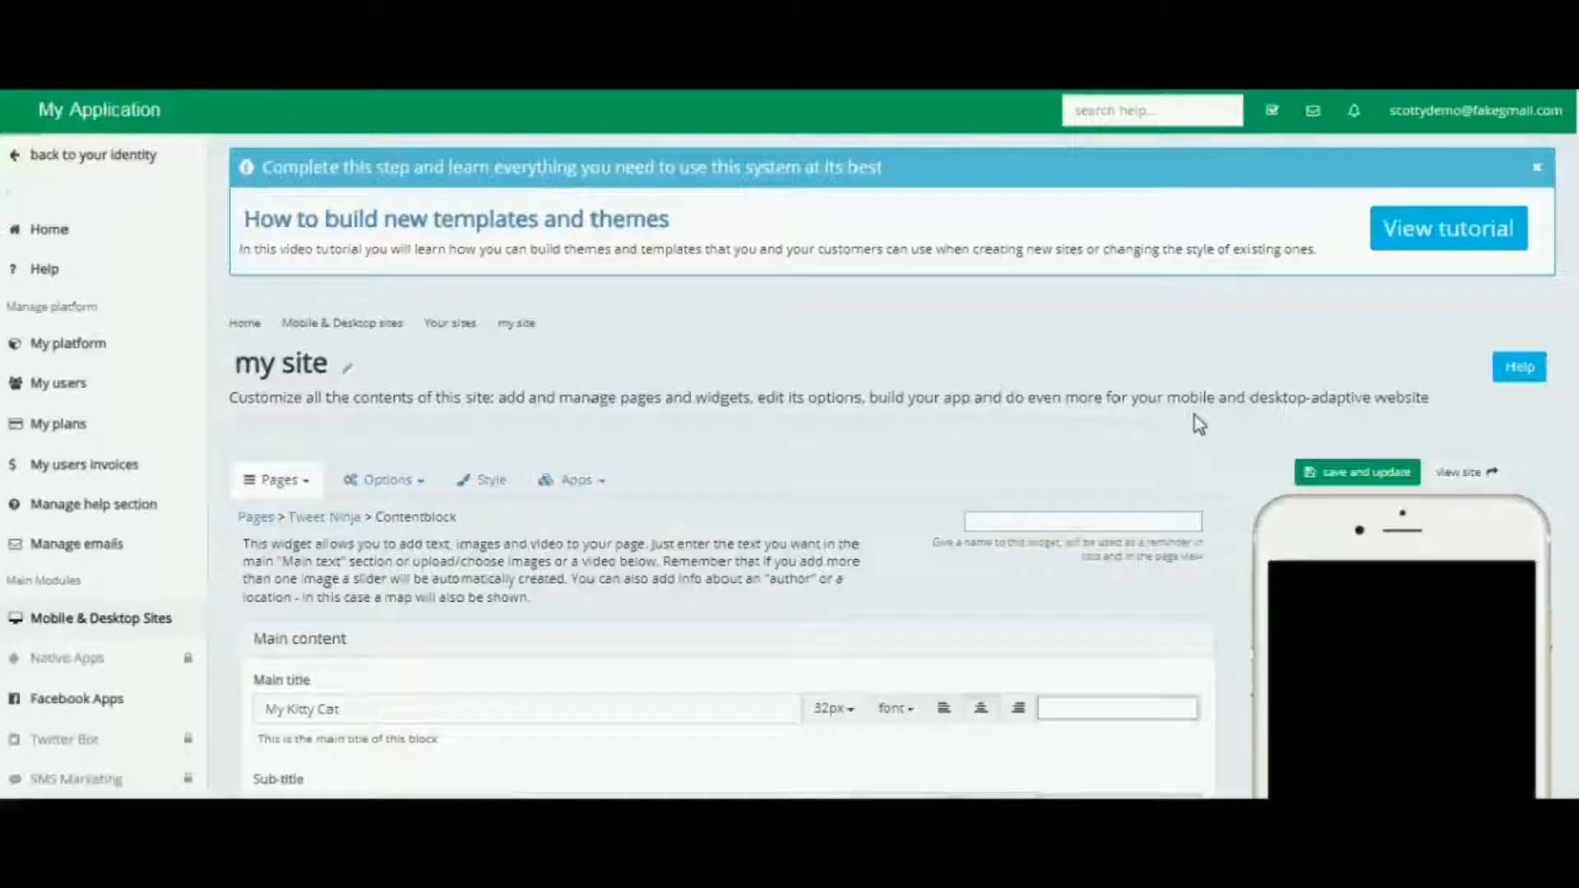
Go back to the Tweet Ninja page and open the "Twitter marketing - done right" content block for editing
left_click(550, 497)
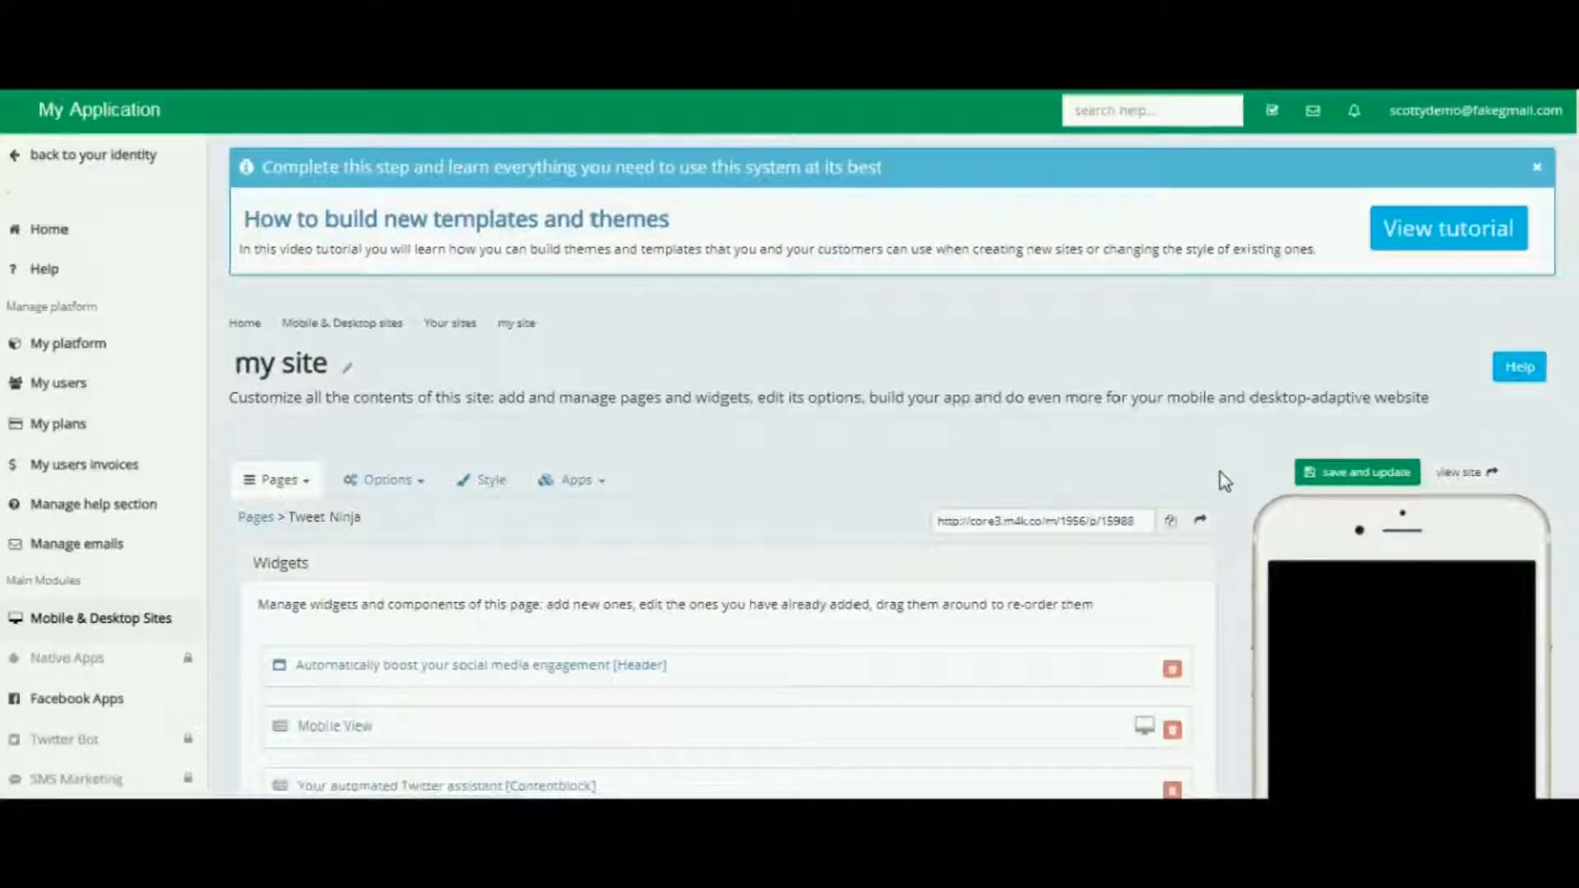
scroll(1220, 476, "down", 5)
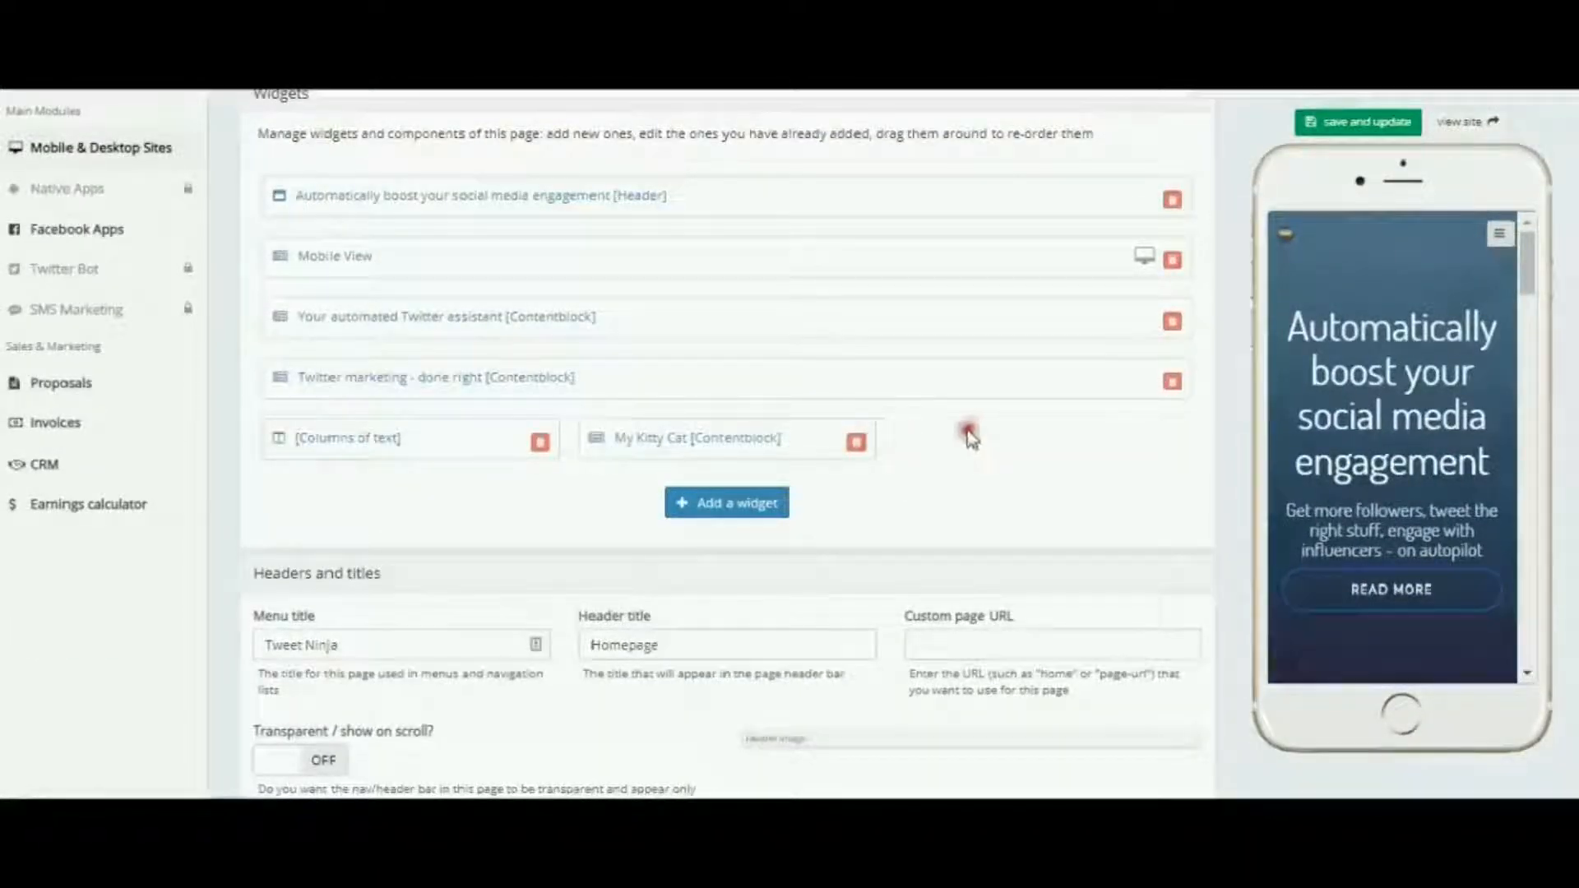
left_click(427, 379)
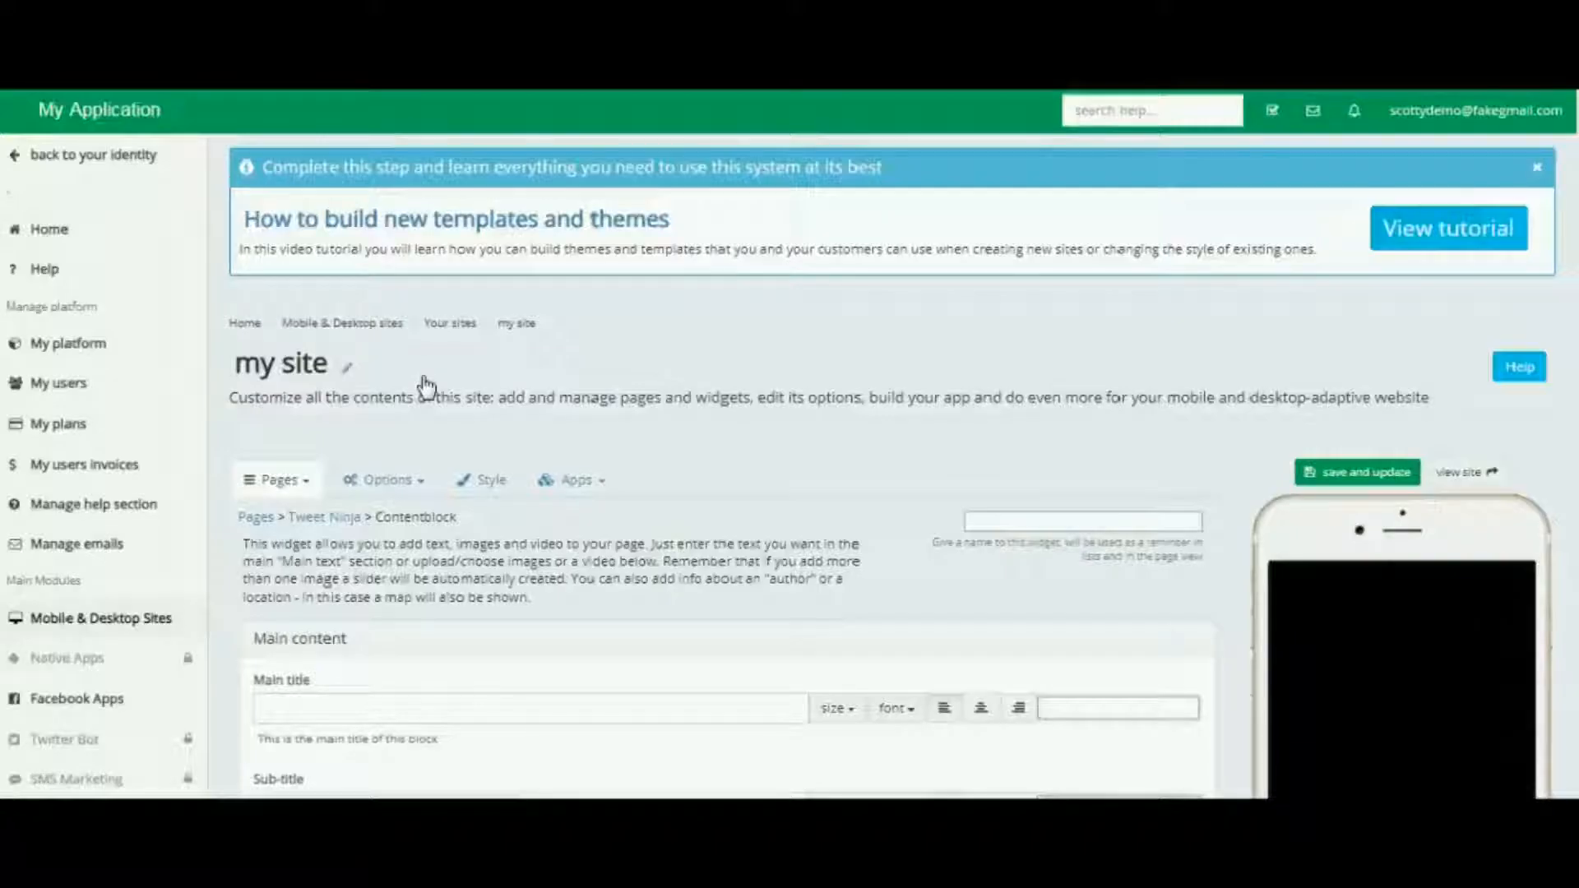
Set the "Twitter marketing - done right" block's desktop space to one third (1/3) in its additional style settings and save it
scroll(1236, 444, "down", 3)
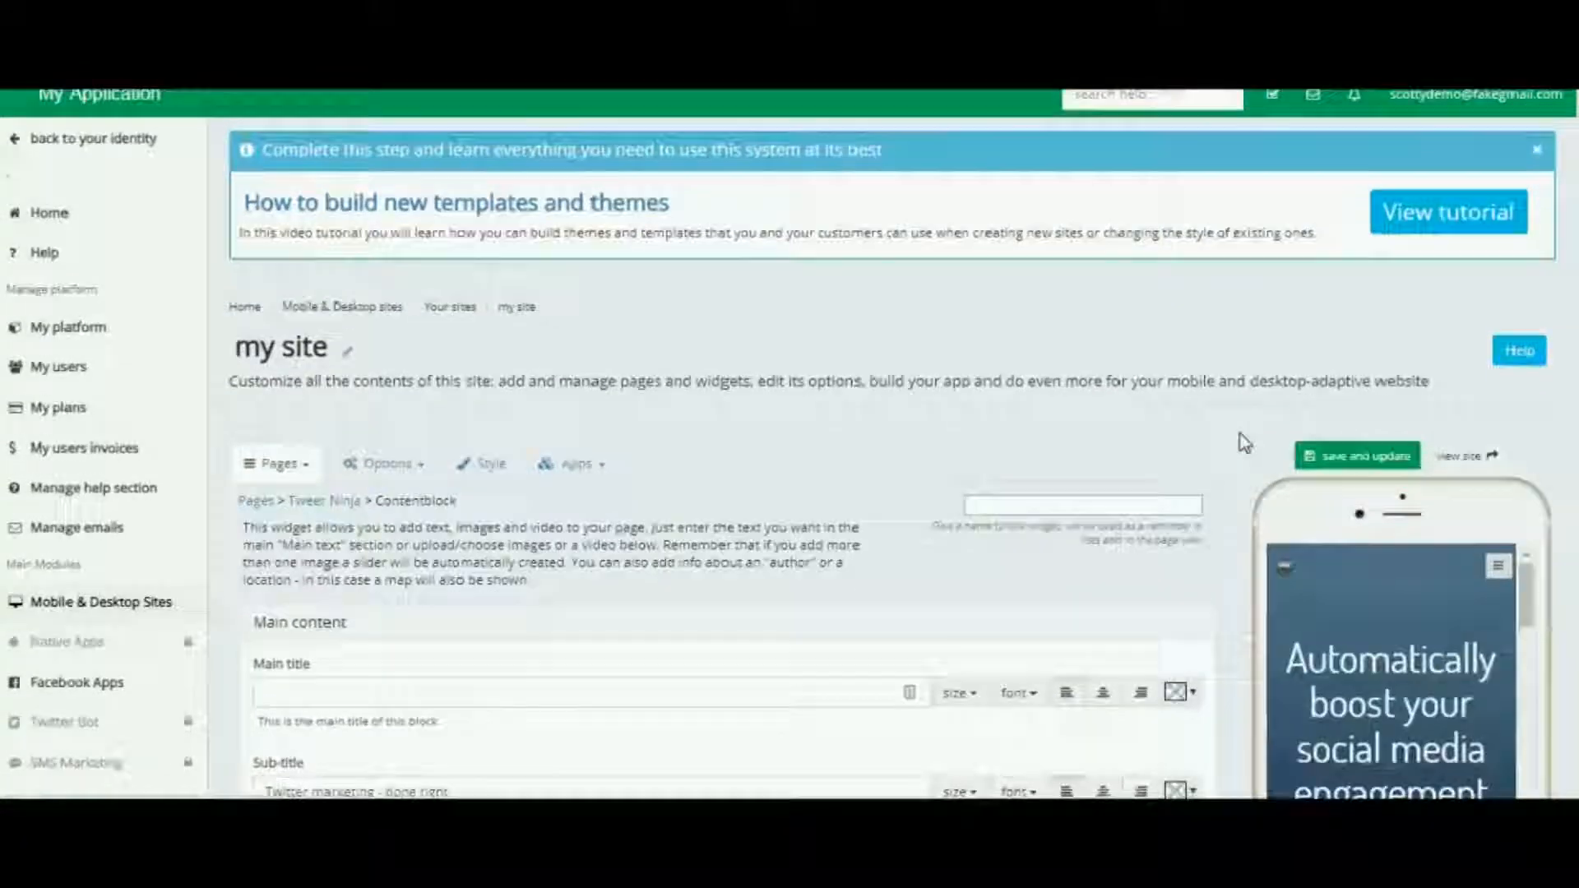
scroll(1234, 452, "down", 5)
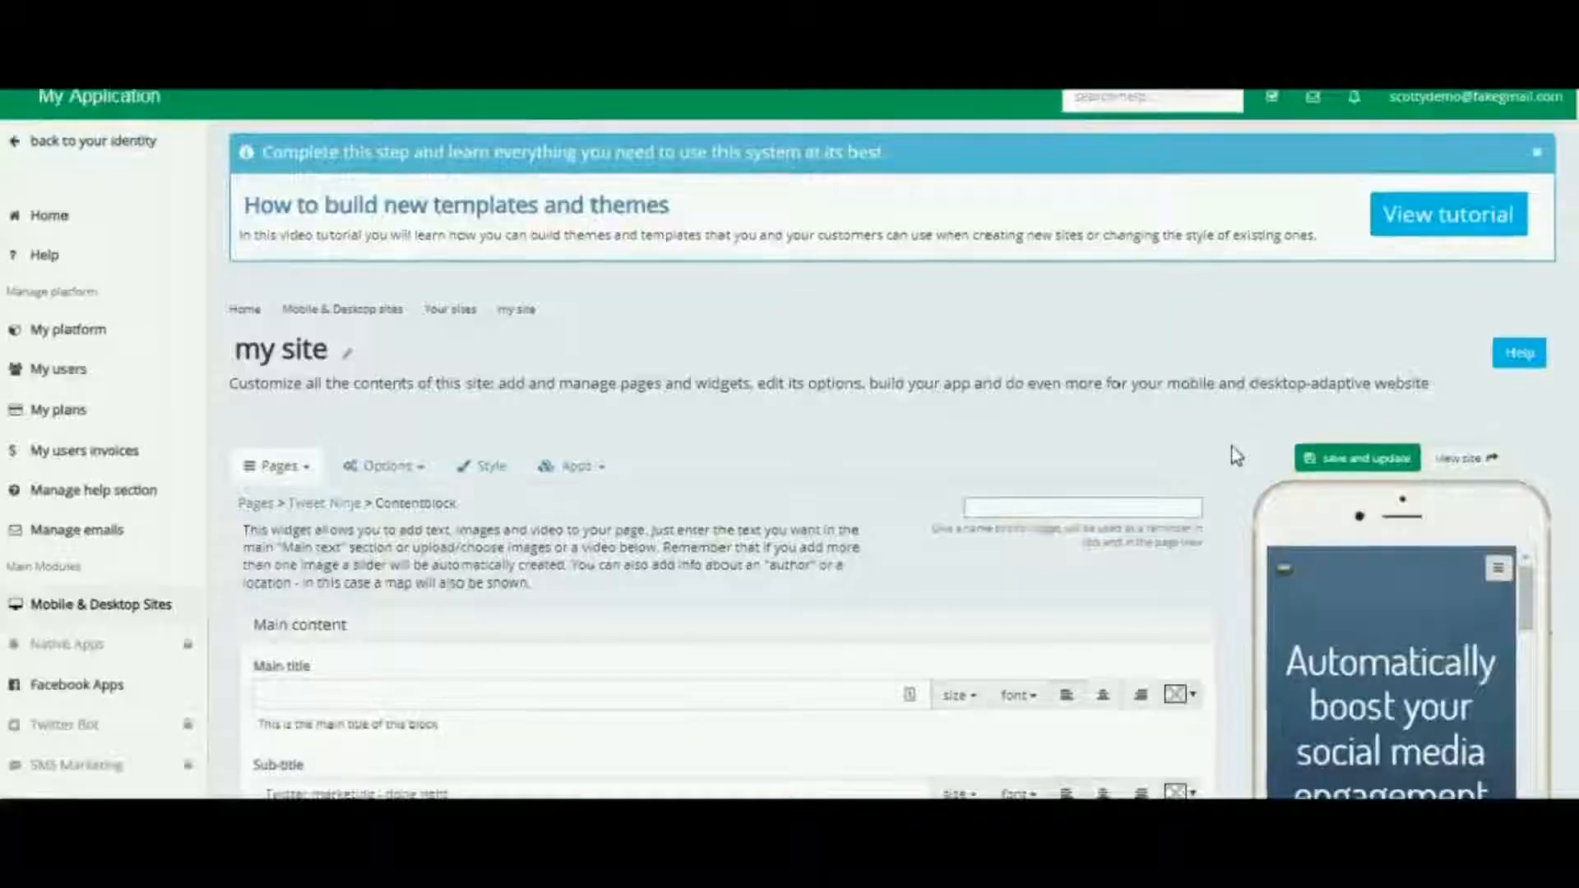
scroll(1233, 451, "down", 7)
scroll(1236, 456, "down", 12)
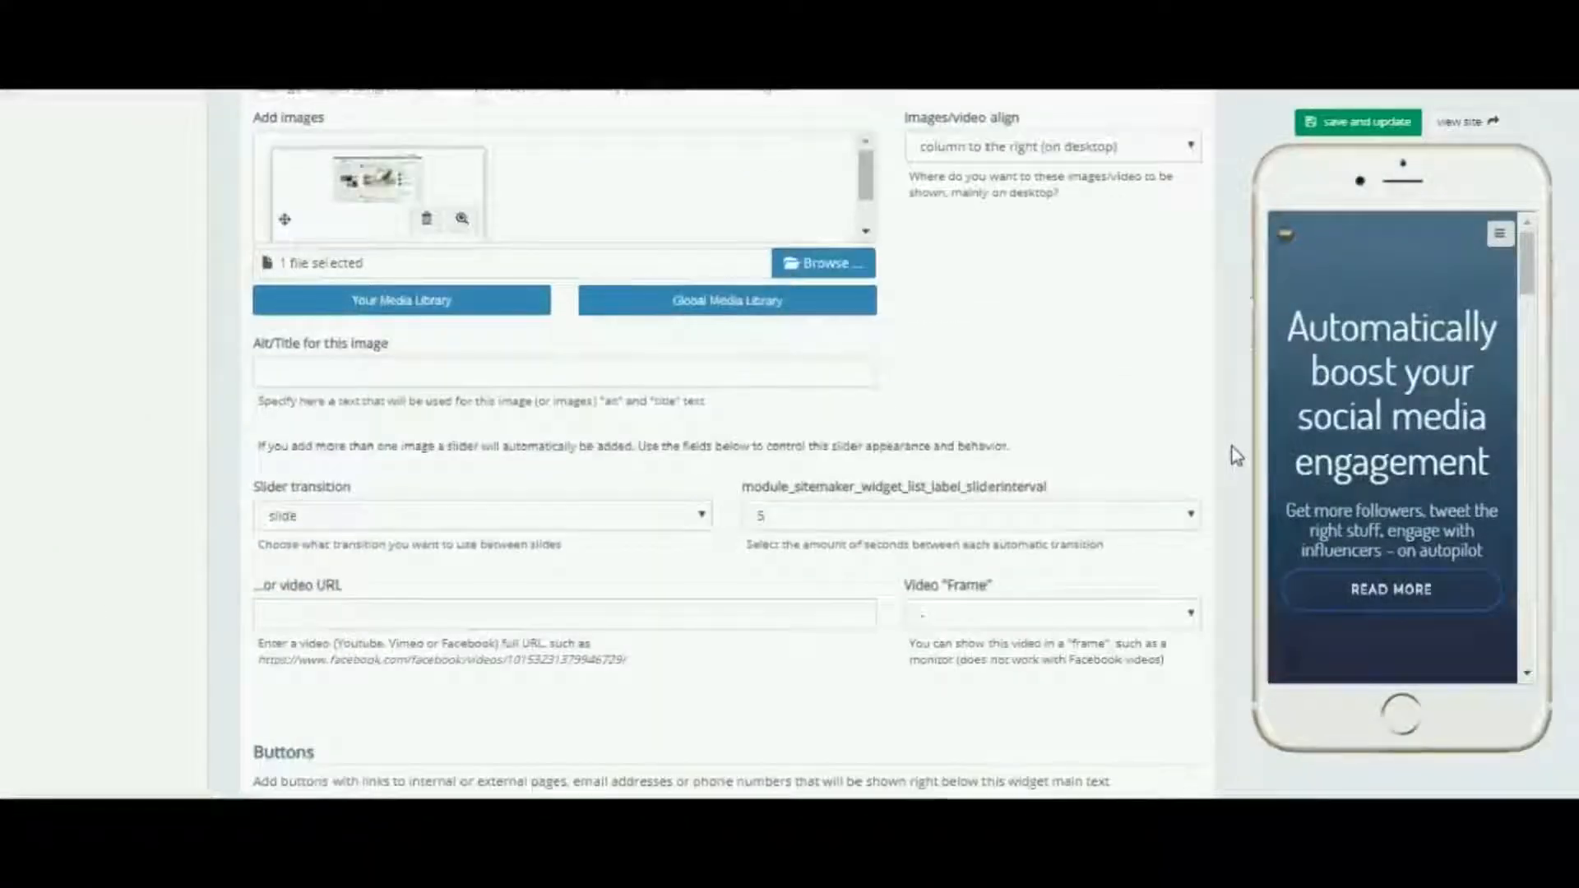
scroll(1236, 456, "down", 5)
left_click(373, 510)
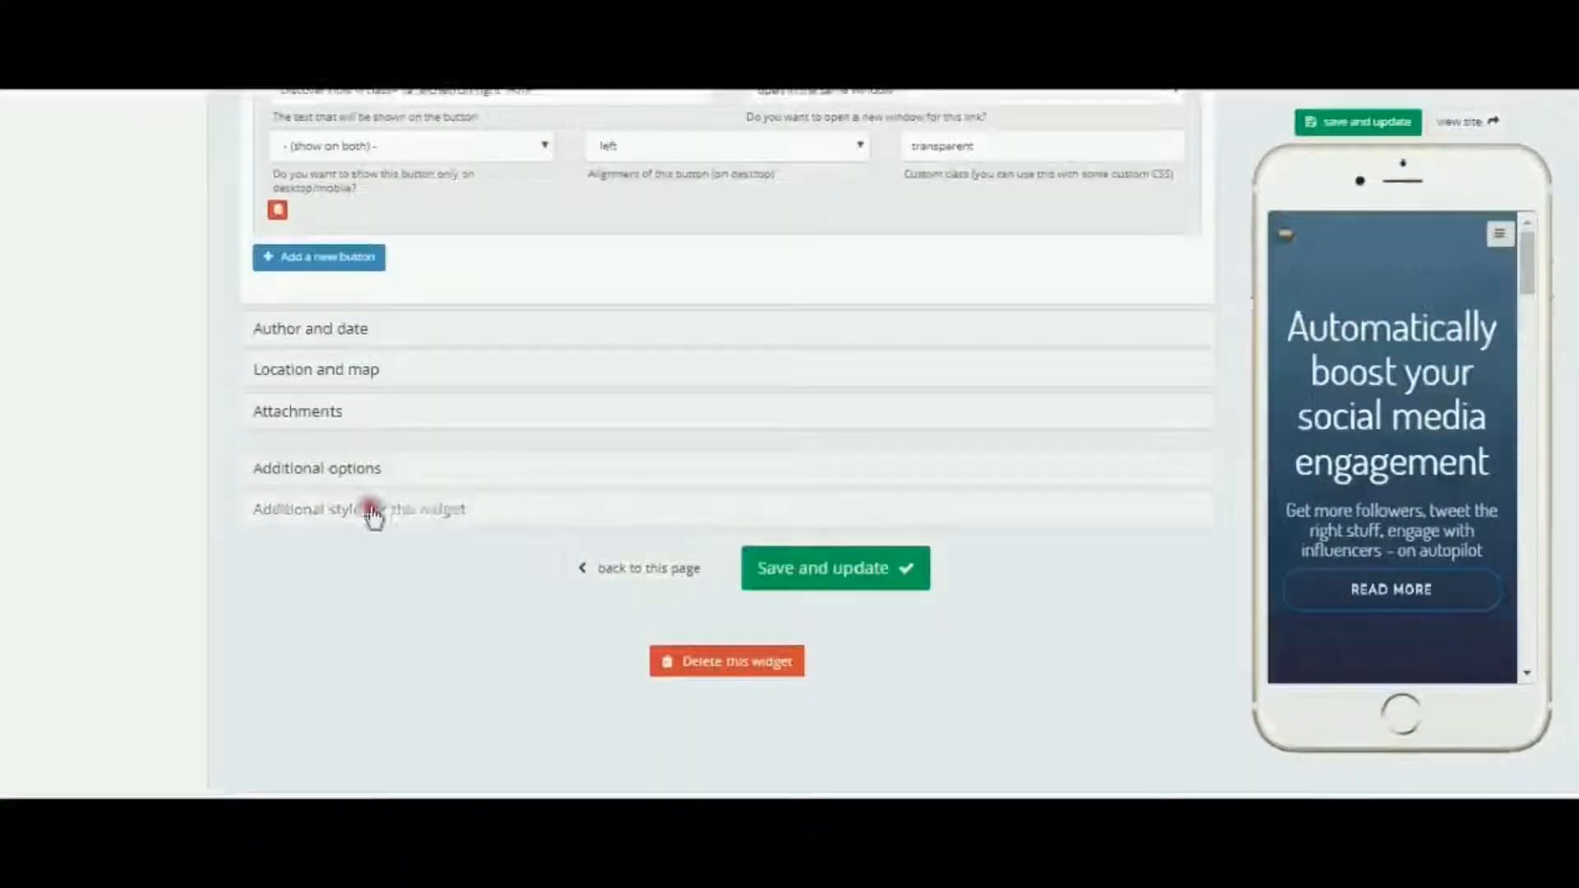
scroll(554, 423, "up", 8)
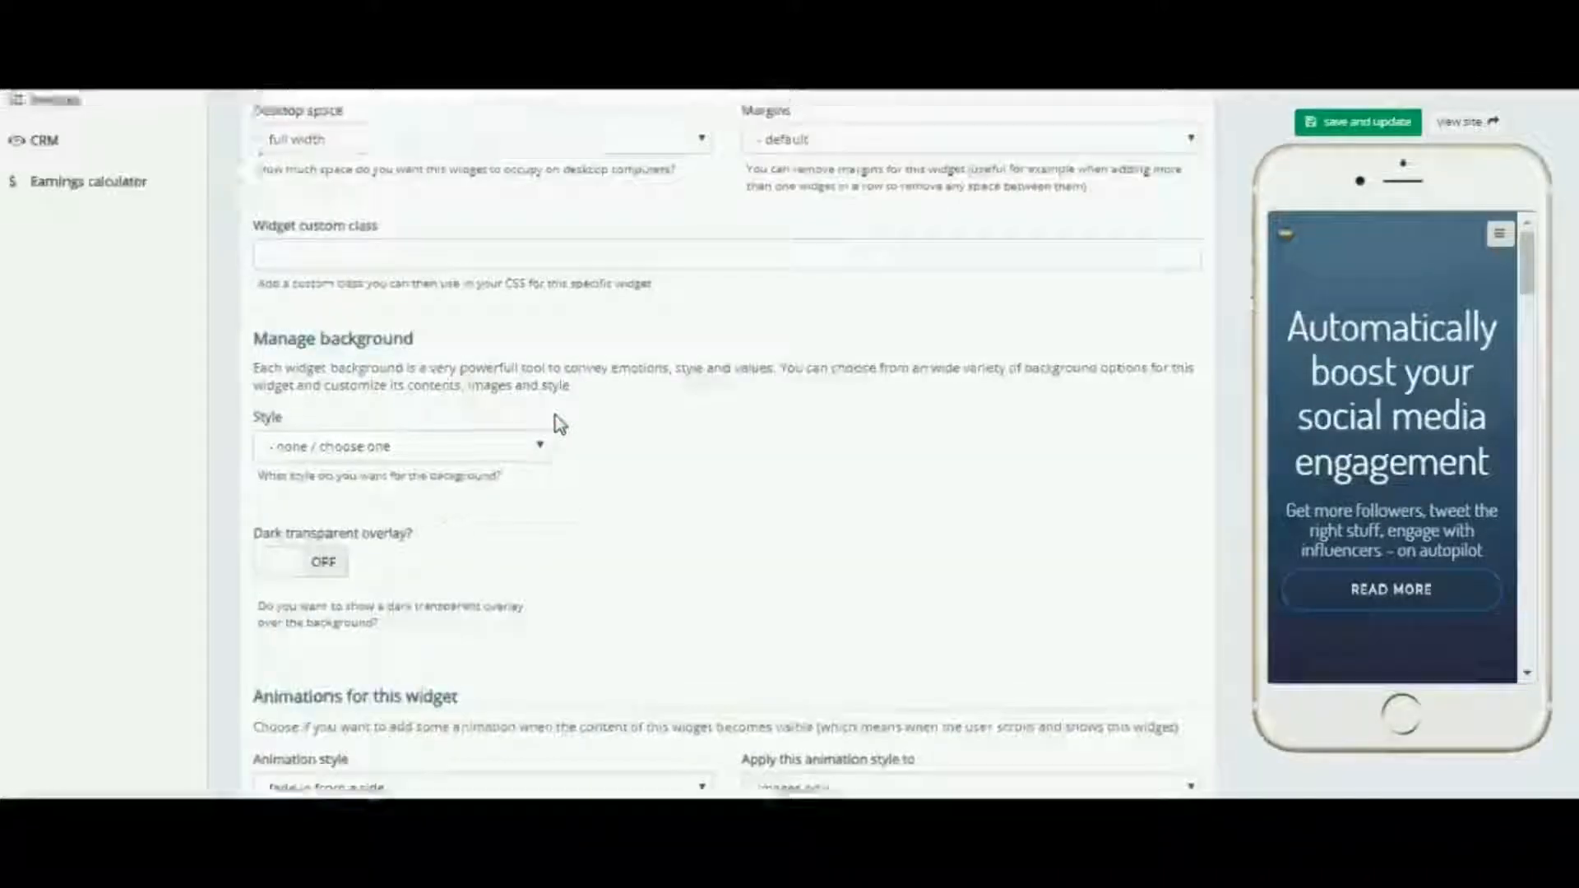
left_click(616, 430)
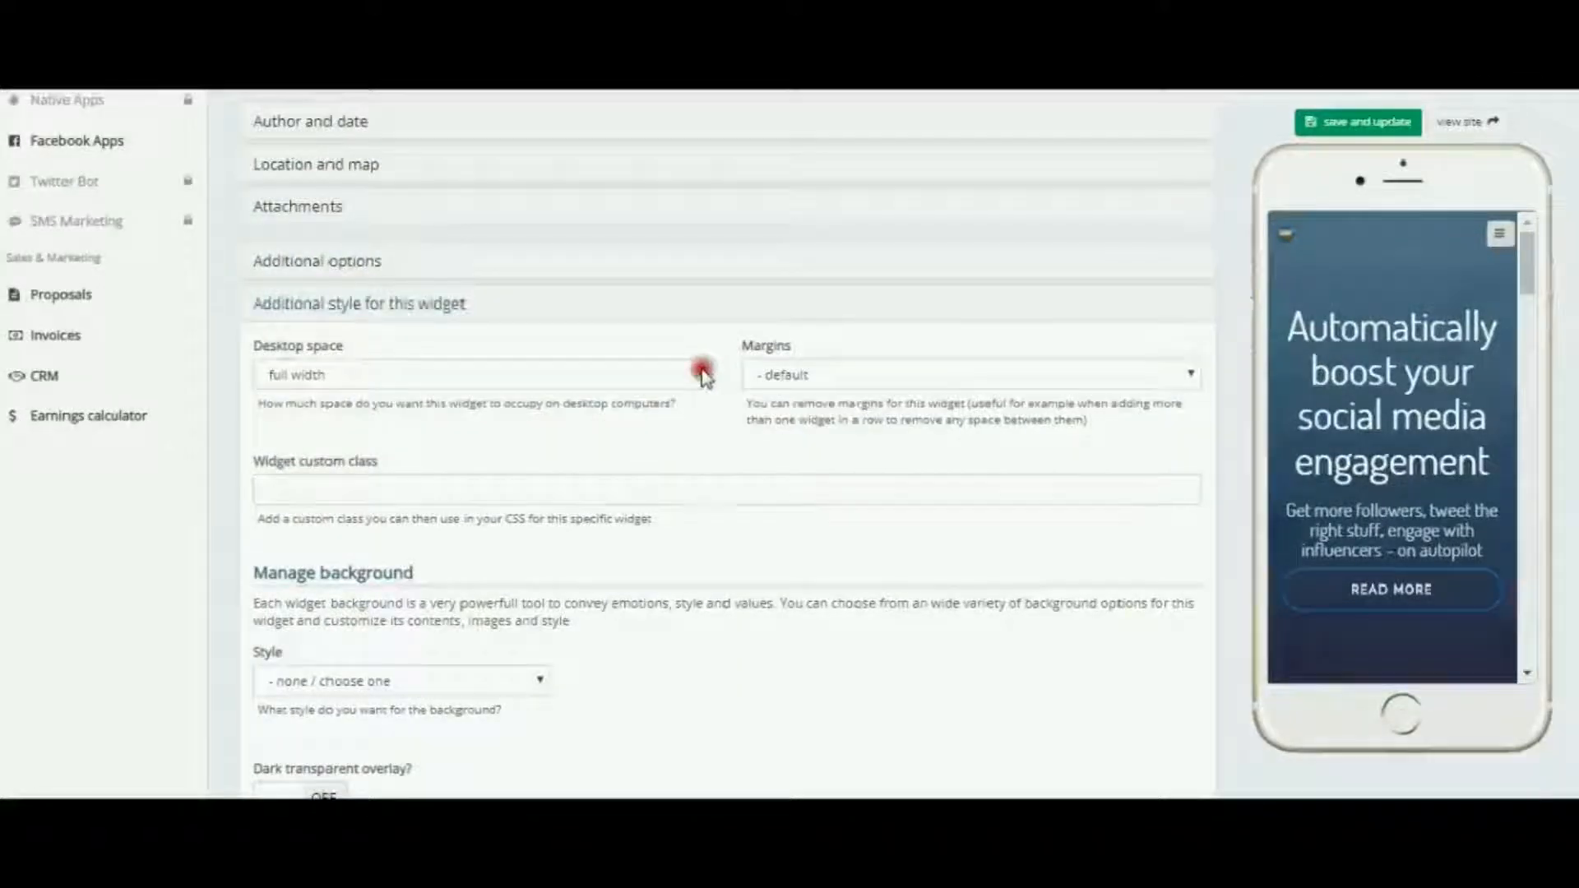
left_click(703, 368)
left_click(346, 458)
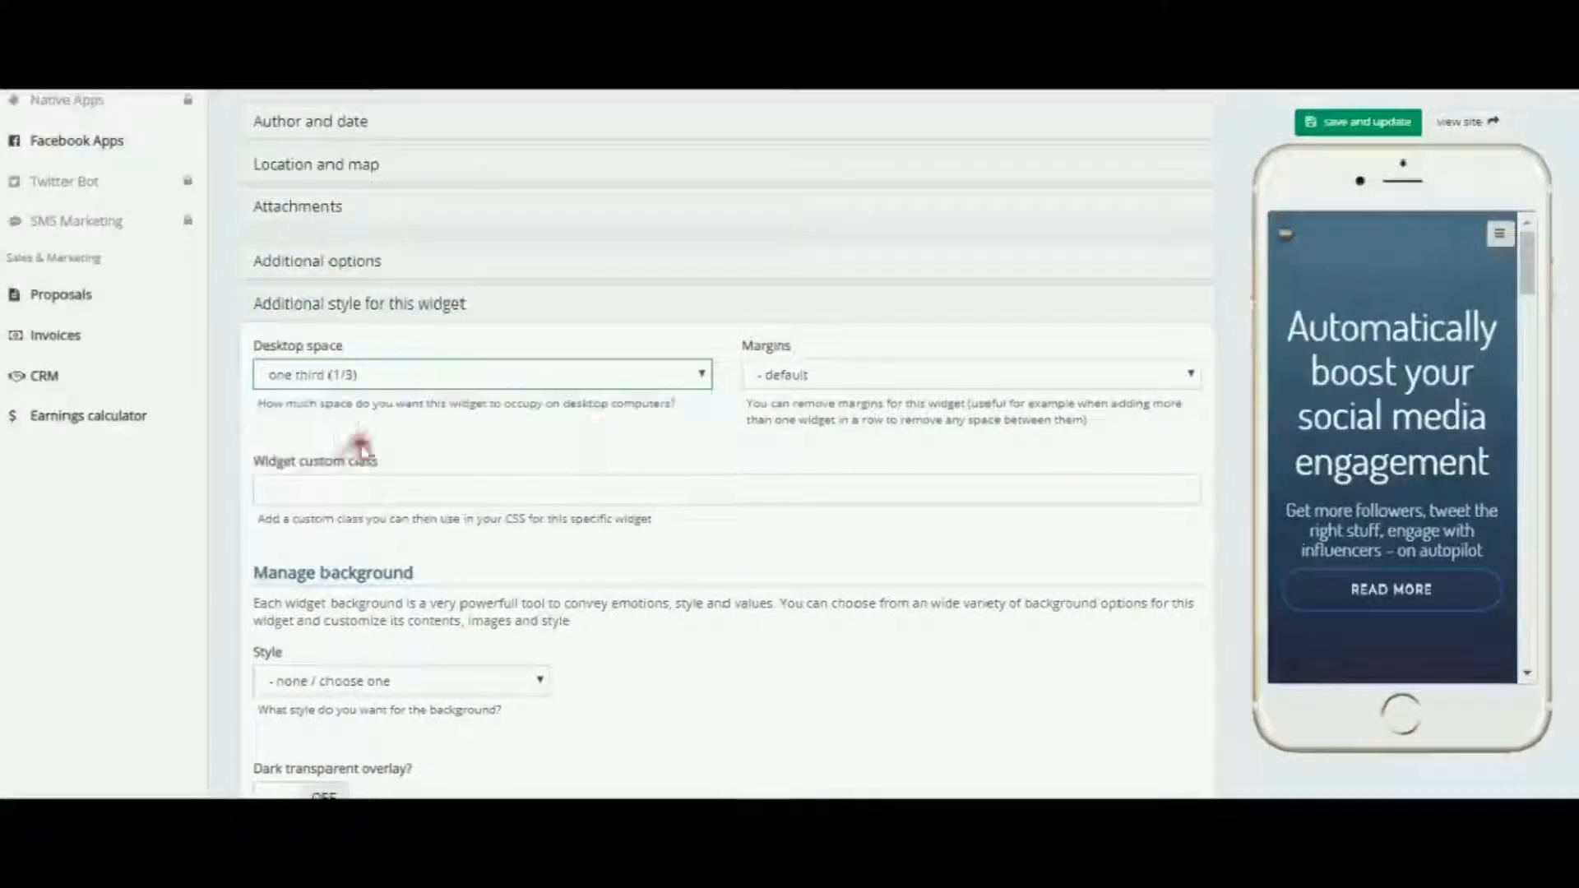
left_click(1348, 123)
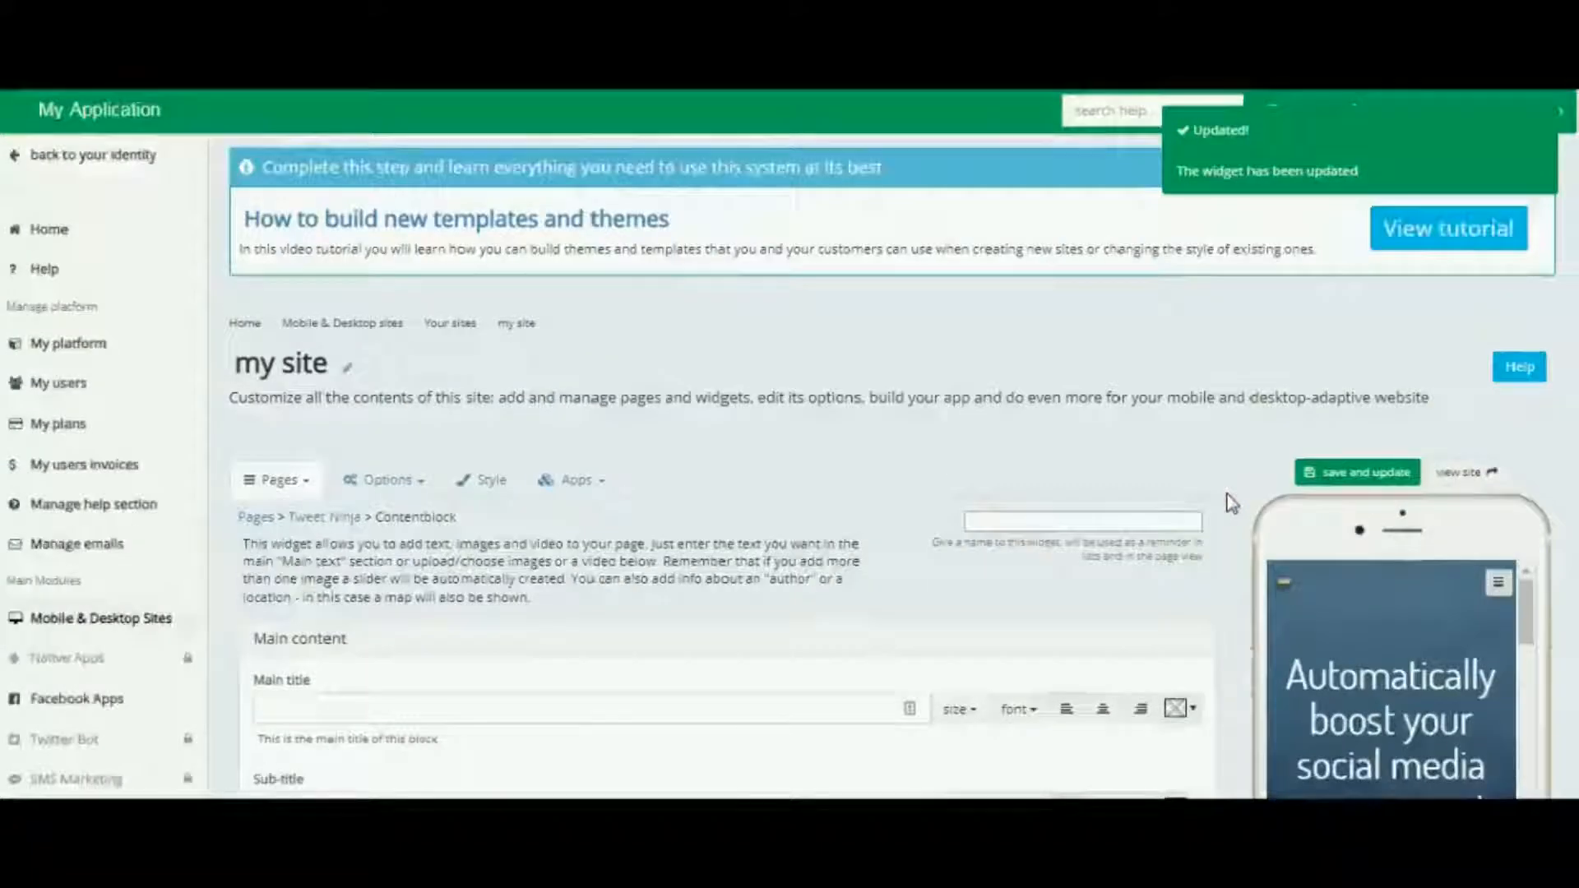
Examine the three one-third-width sections in the phone preview and on the full-size site, and review the Twitter marketing block's image and button settings
scroll(1232, 503, "down", 10)
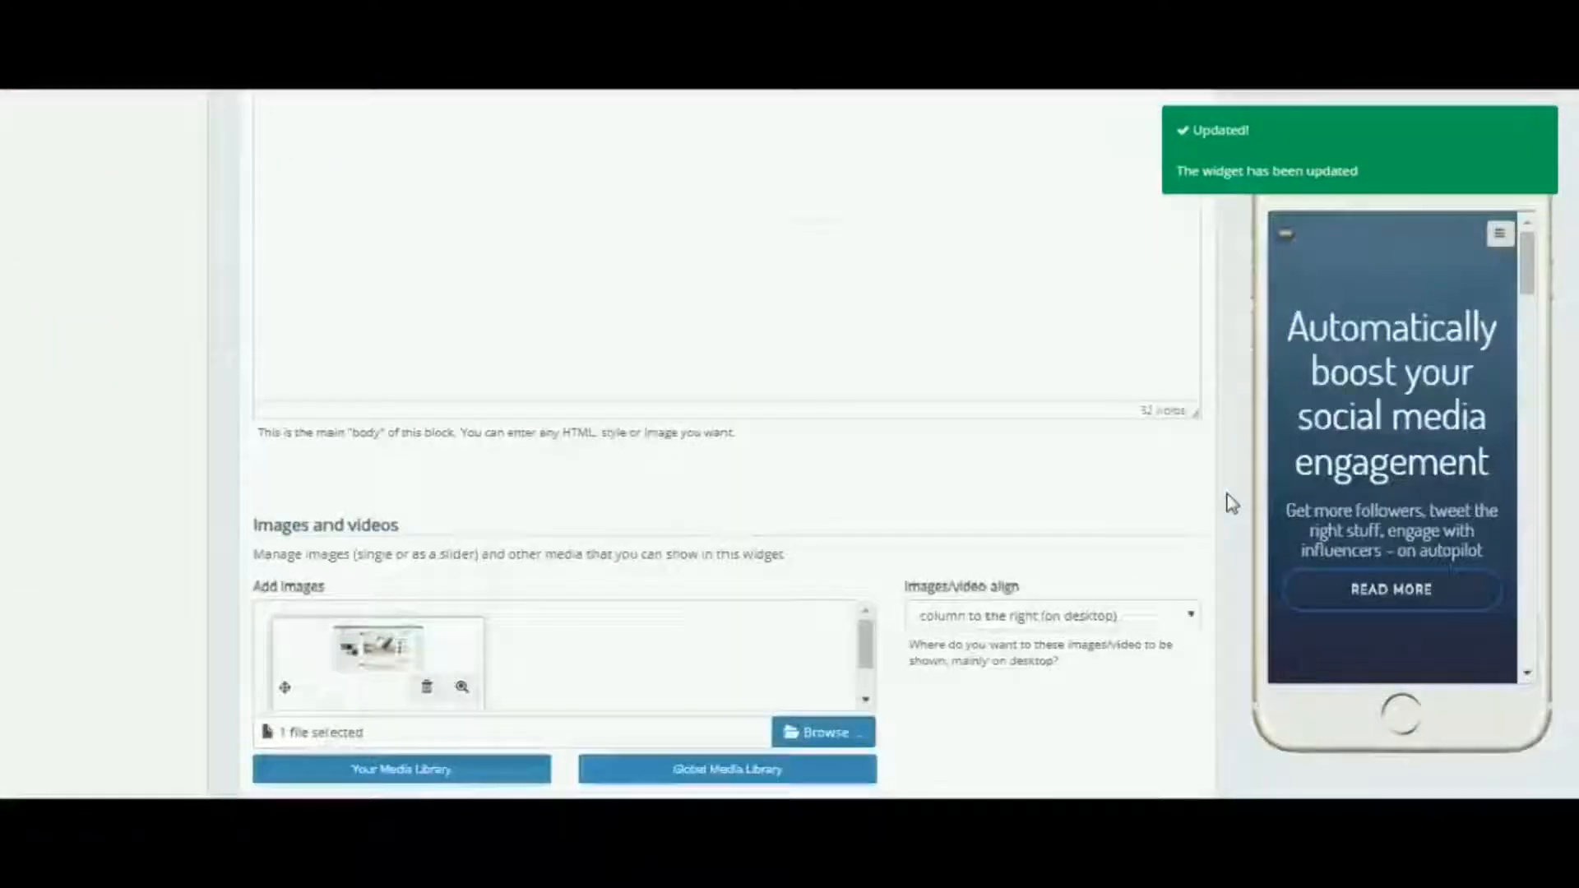
scroll(1232, 503, "down", 10)
scroll(1230, 498, "up", 5)
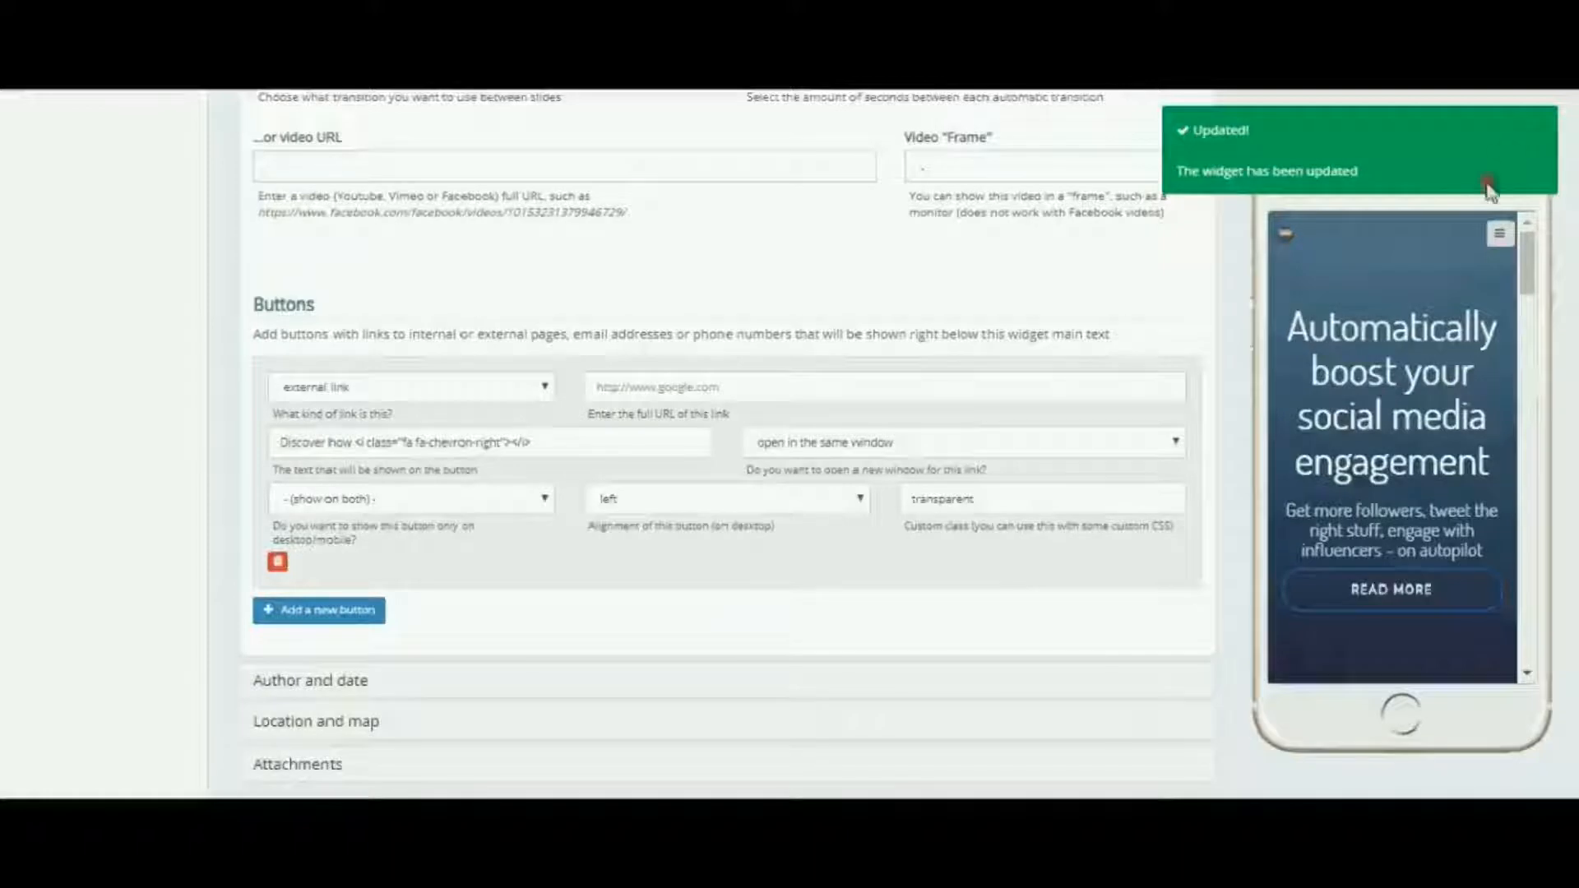
left_click(1525, 133)
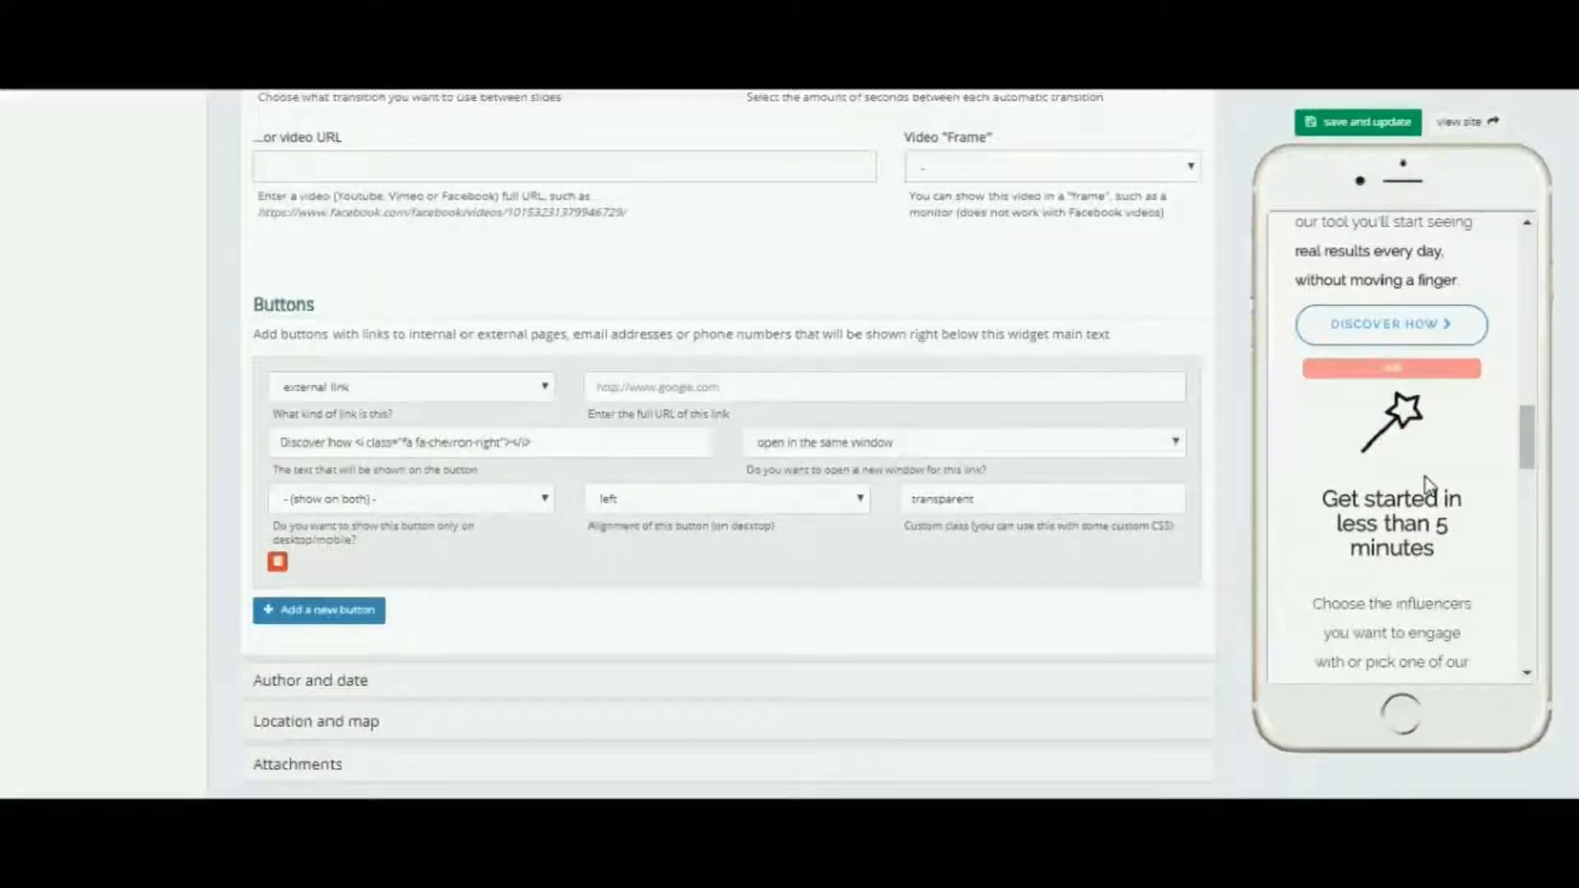
scroll(1426, 478, "down", 10)
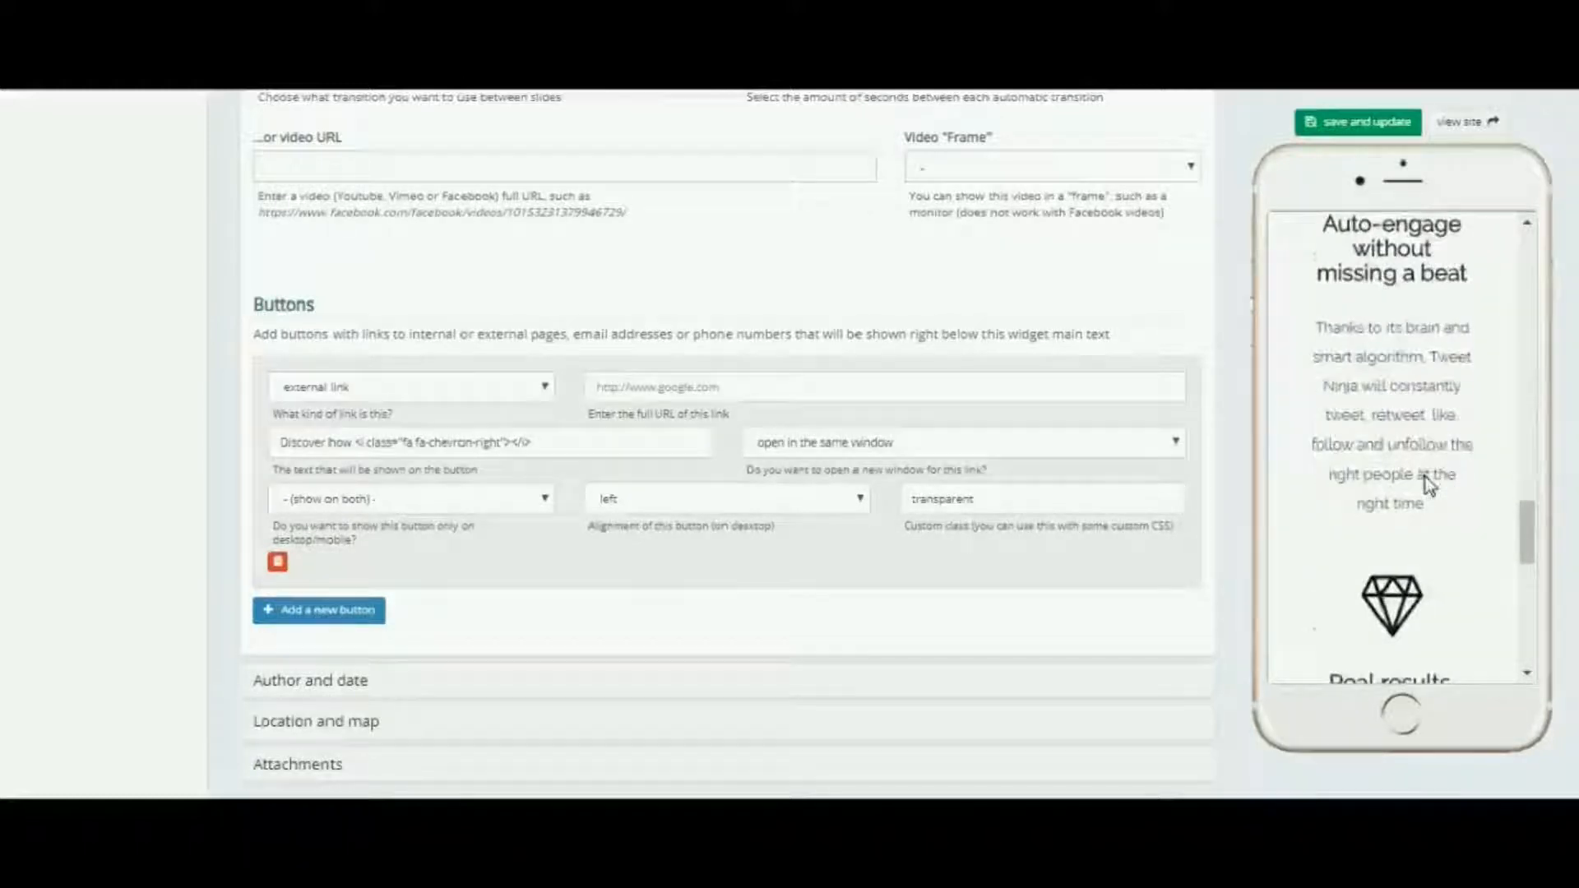
scroll(1429, 484, "down", 5)
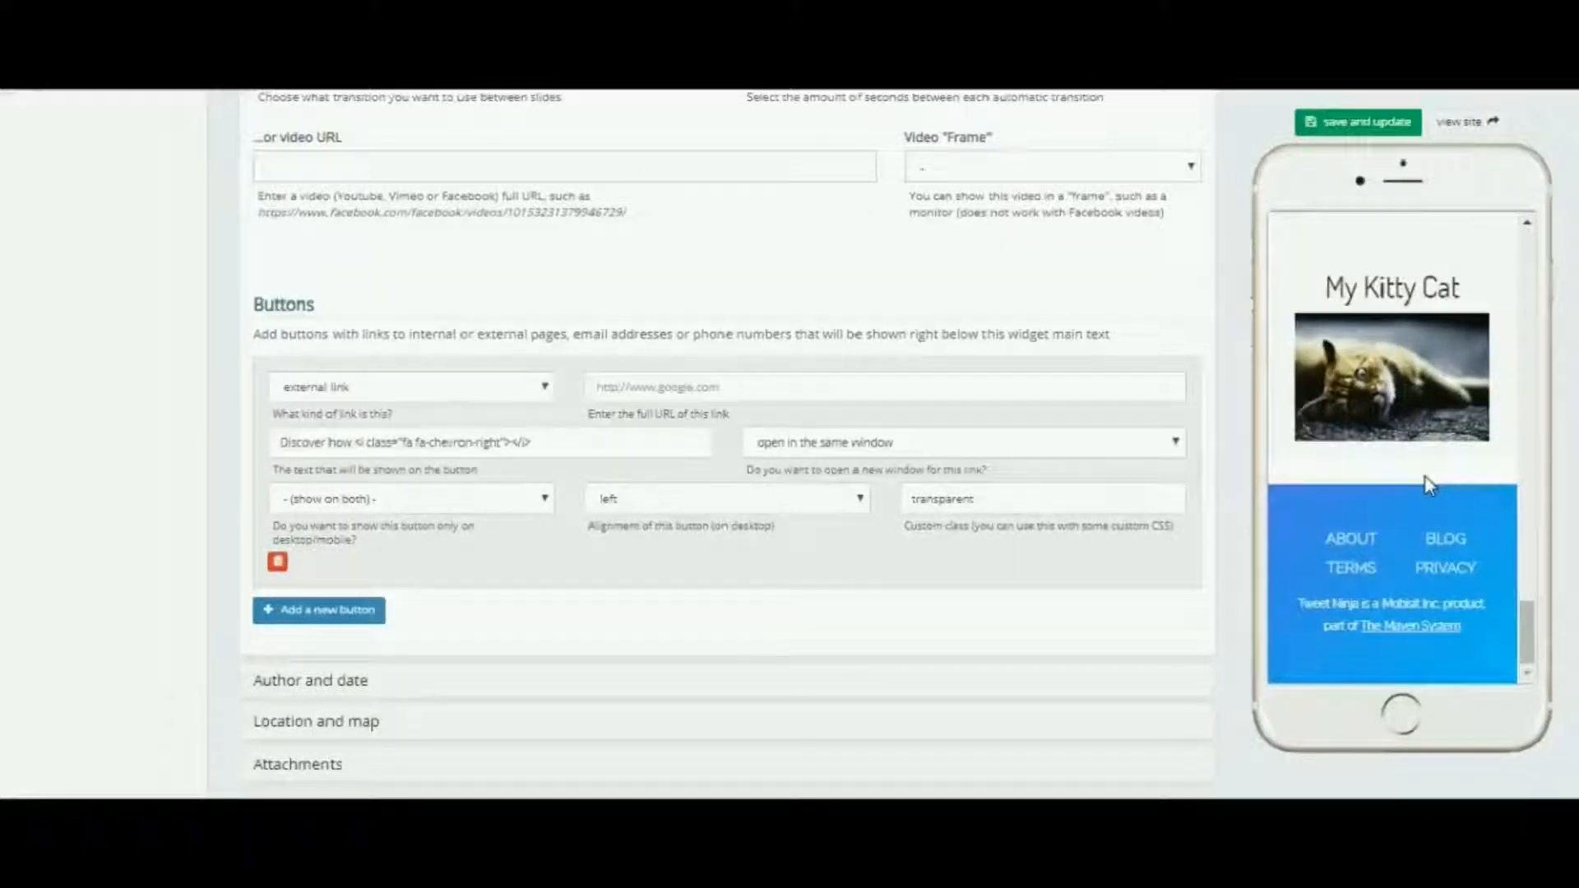
scroll(1429, 485, "up", 10)
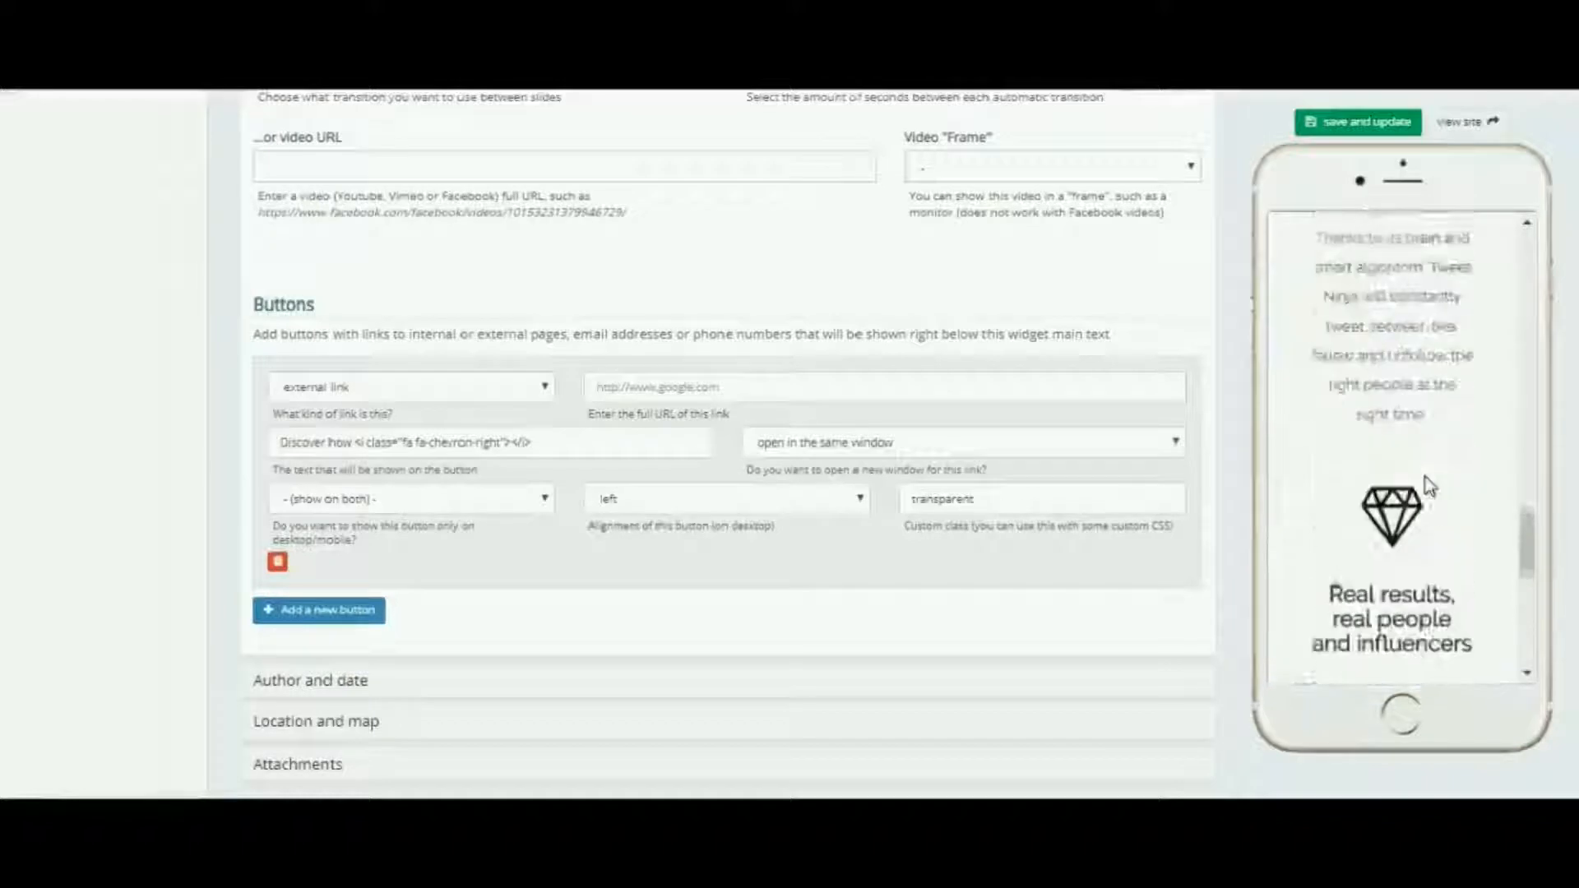
scroll(1430, 488, "up", 8)
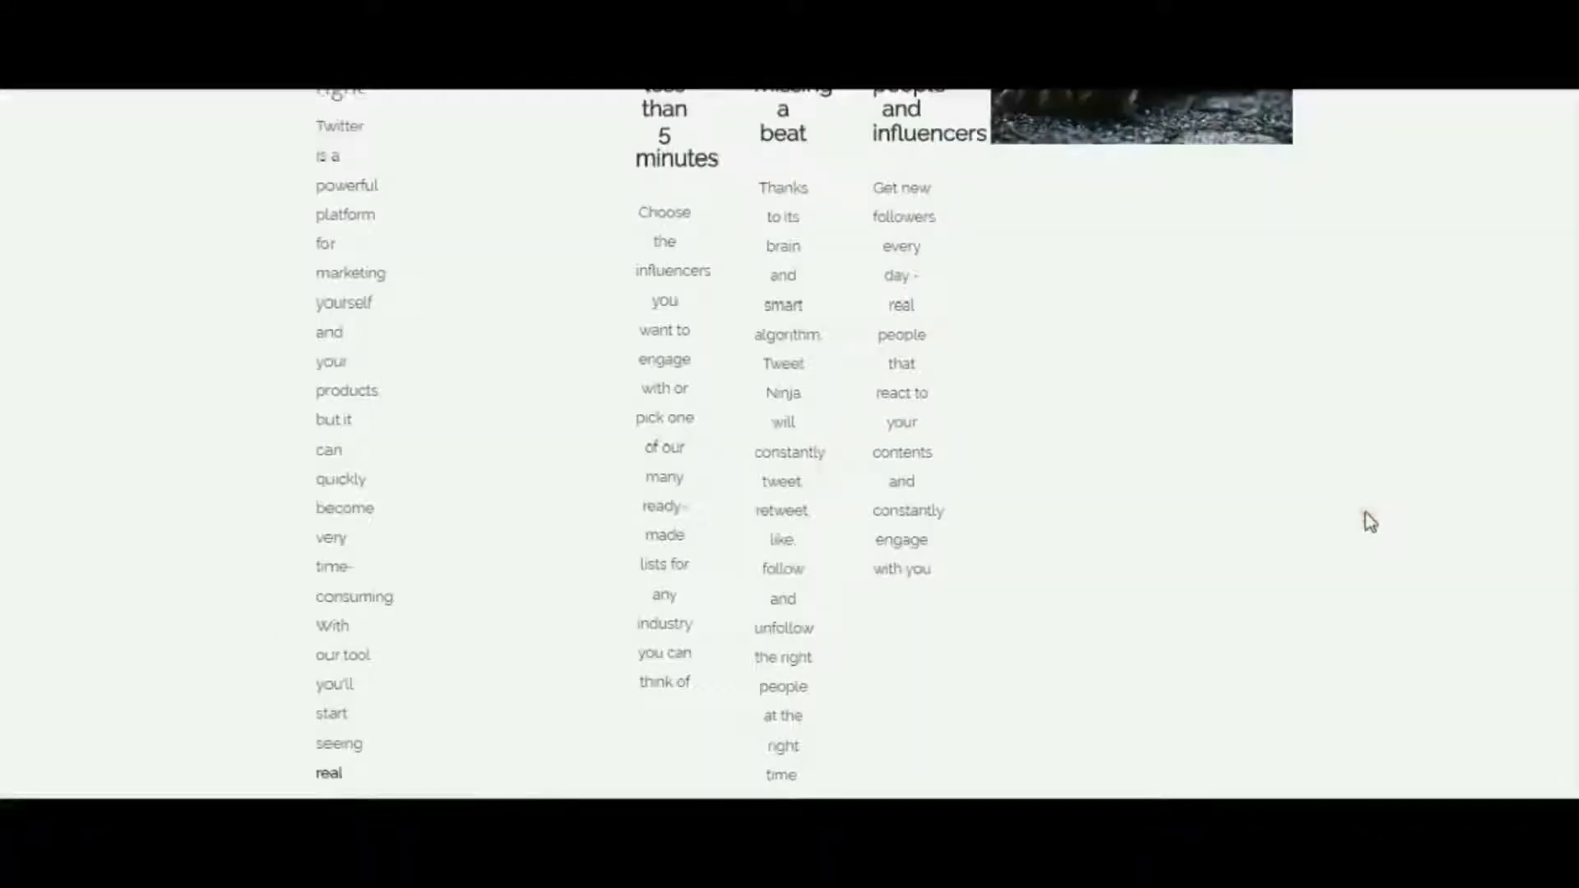
scroll(1370, 522, "up", 4)
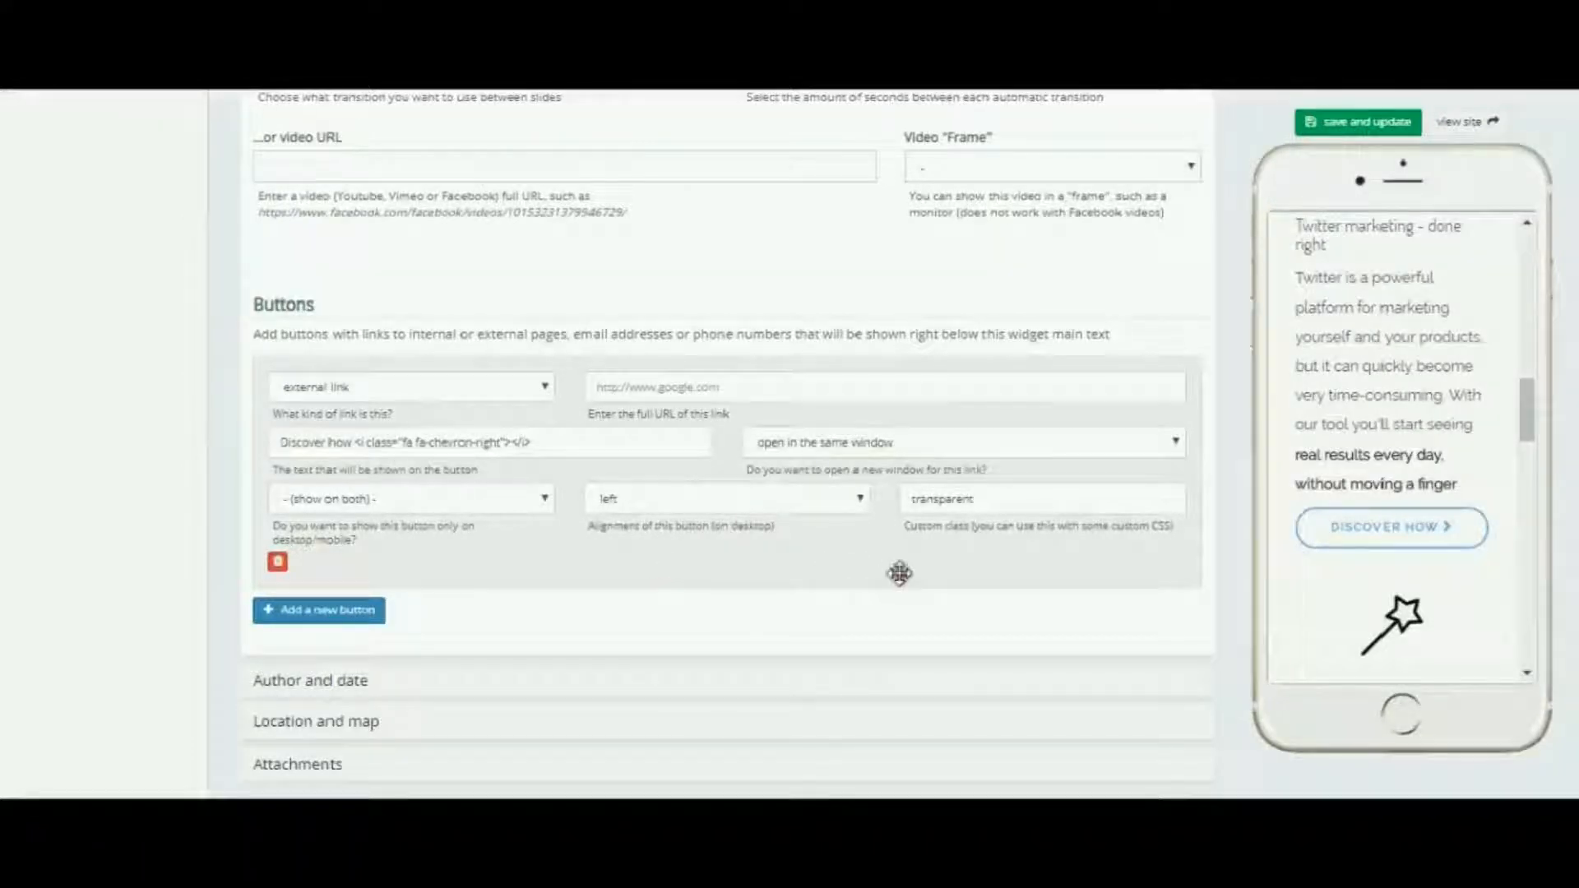
scroll(1037, 556, "up", 10)
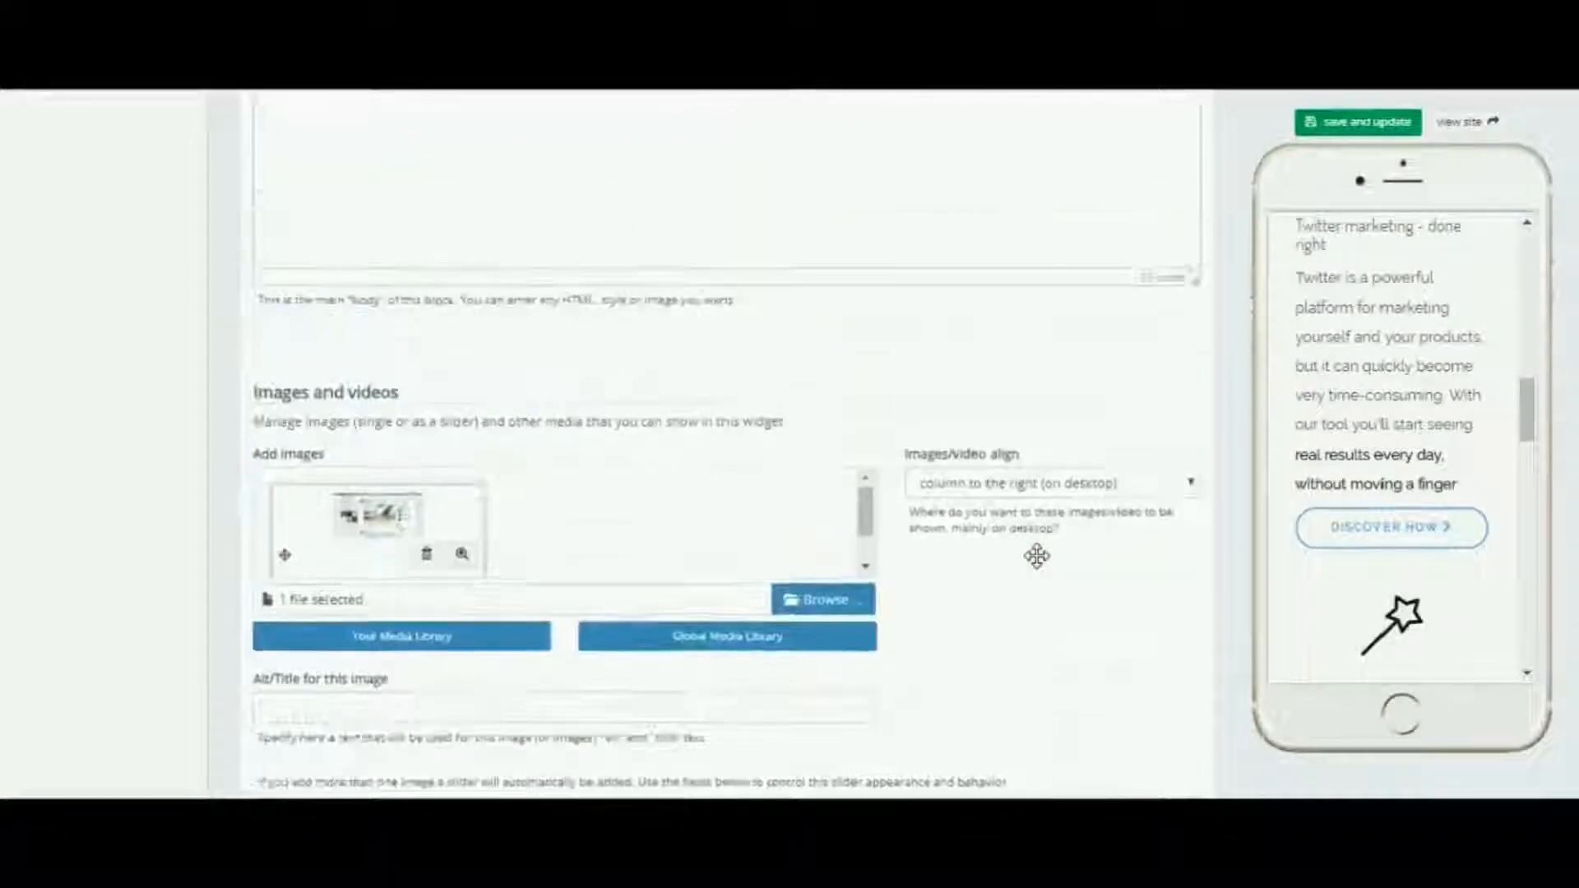
scroll(1037, 556, "down", 15)
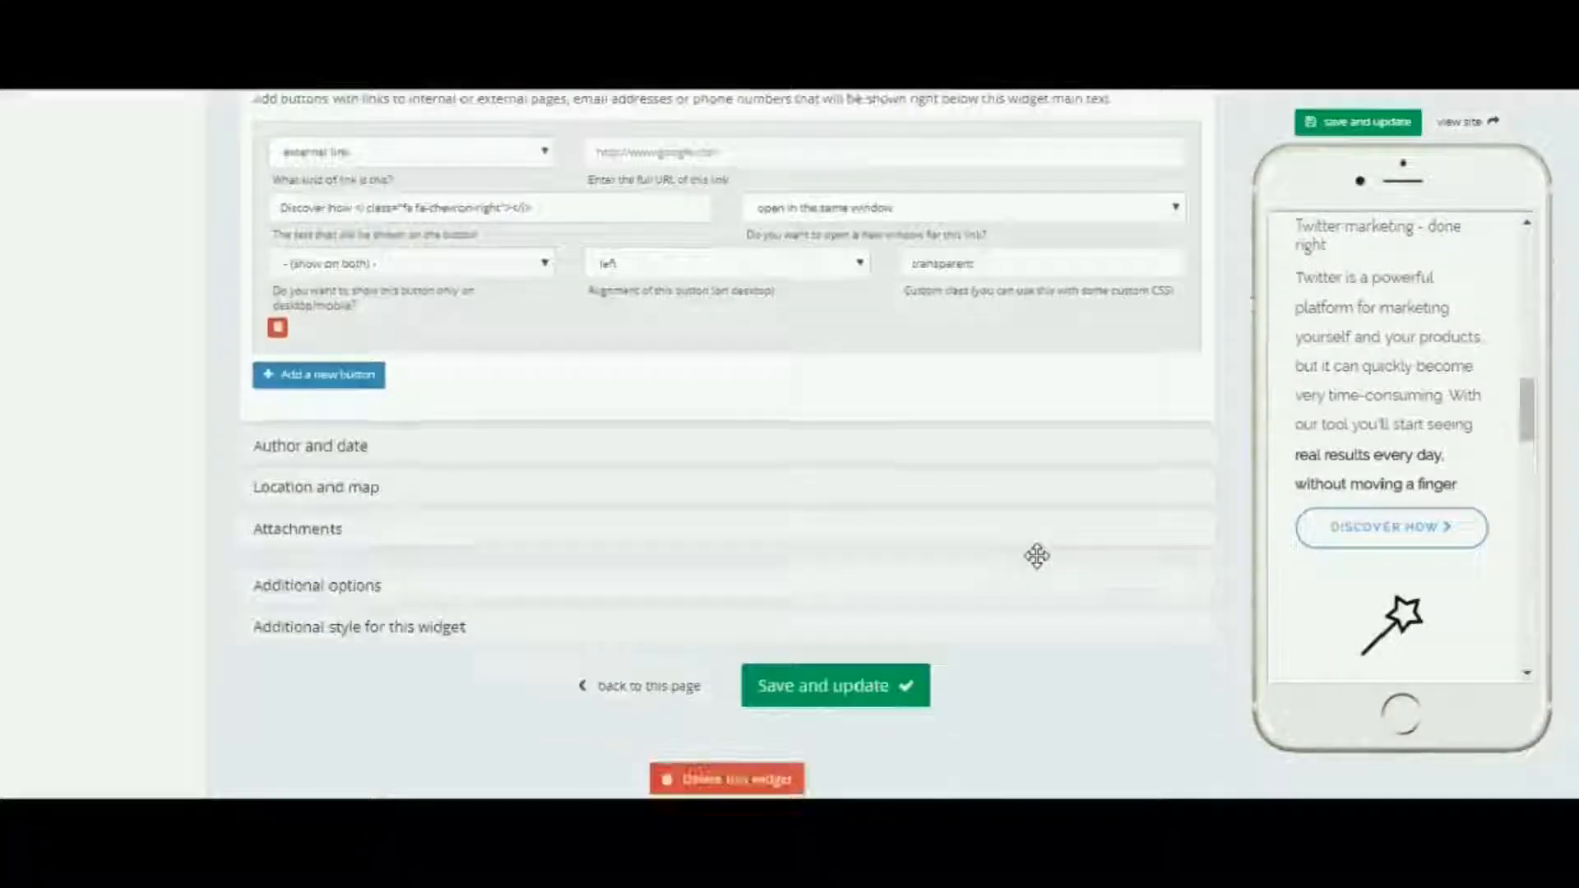
Go back from the Twitter marketing block to the Tweet Ninja page and examine how its widgets are arranged in rows and thirds
scroll(1037, 556, "down", 3)
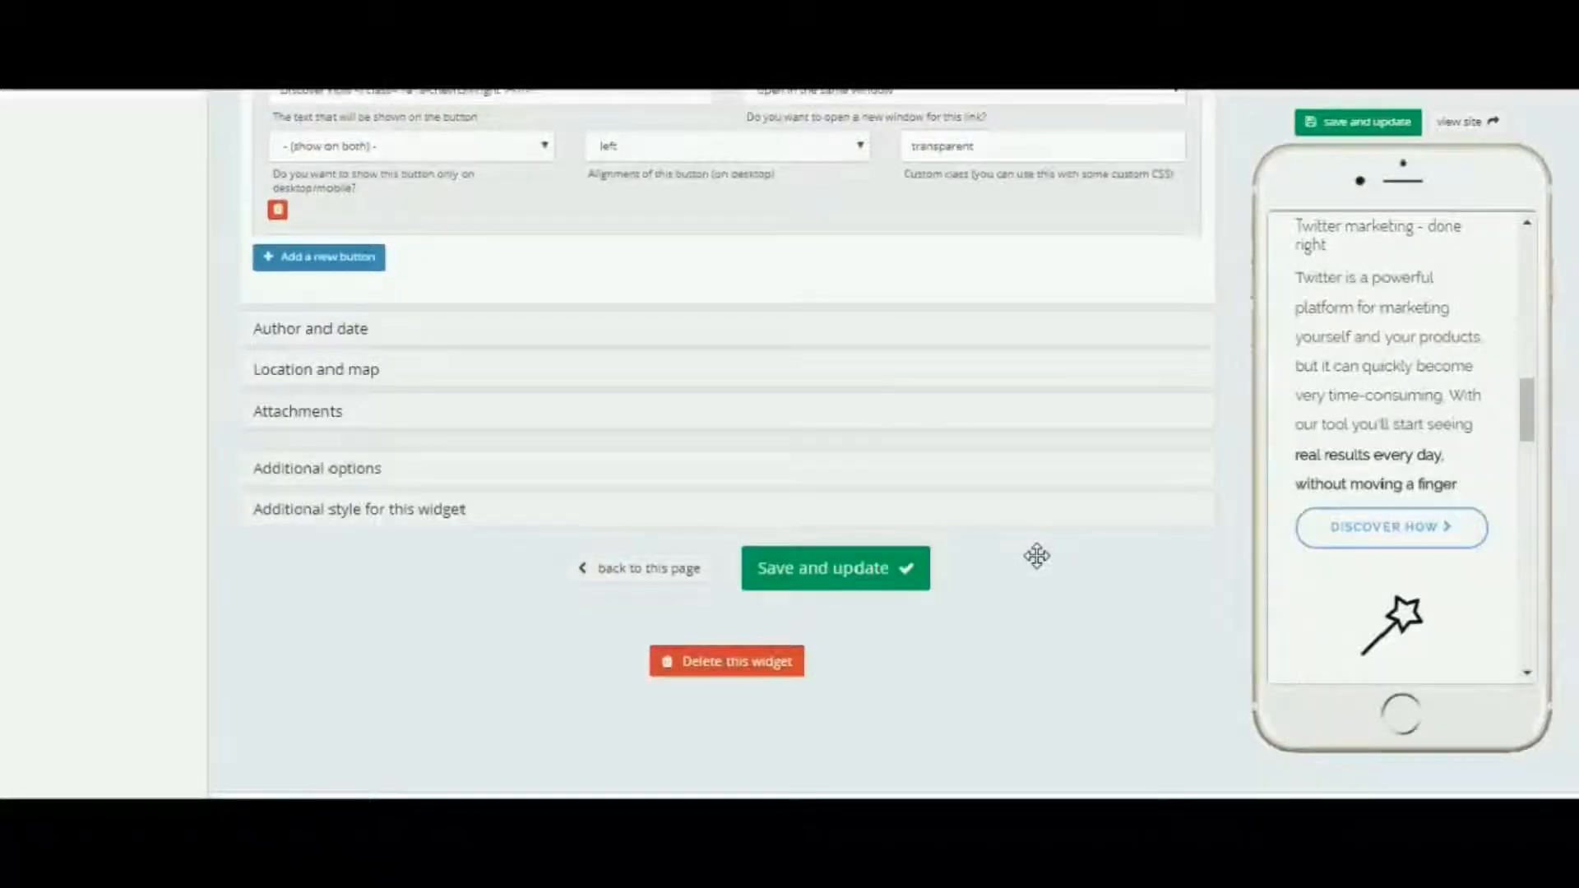
scroll(1037, 556, "up", 10)
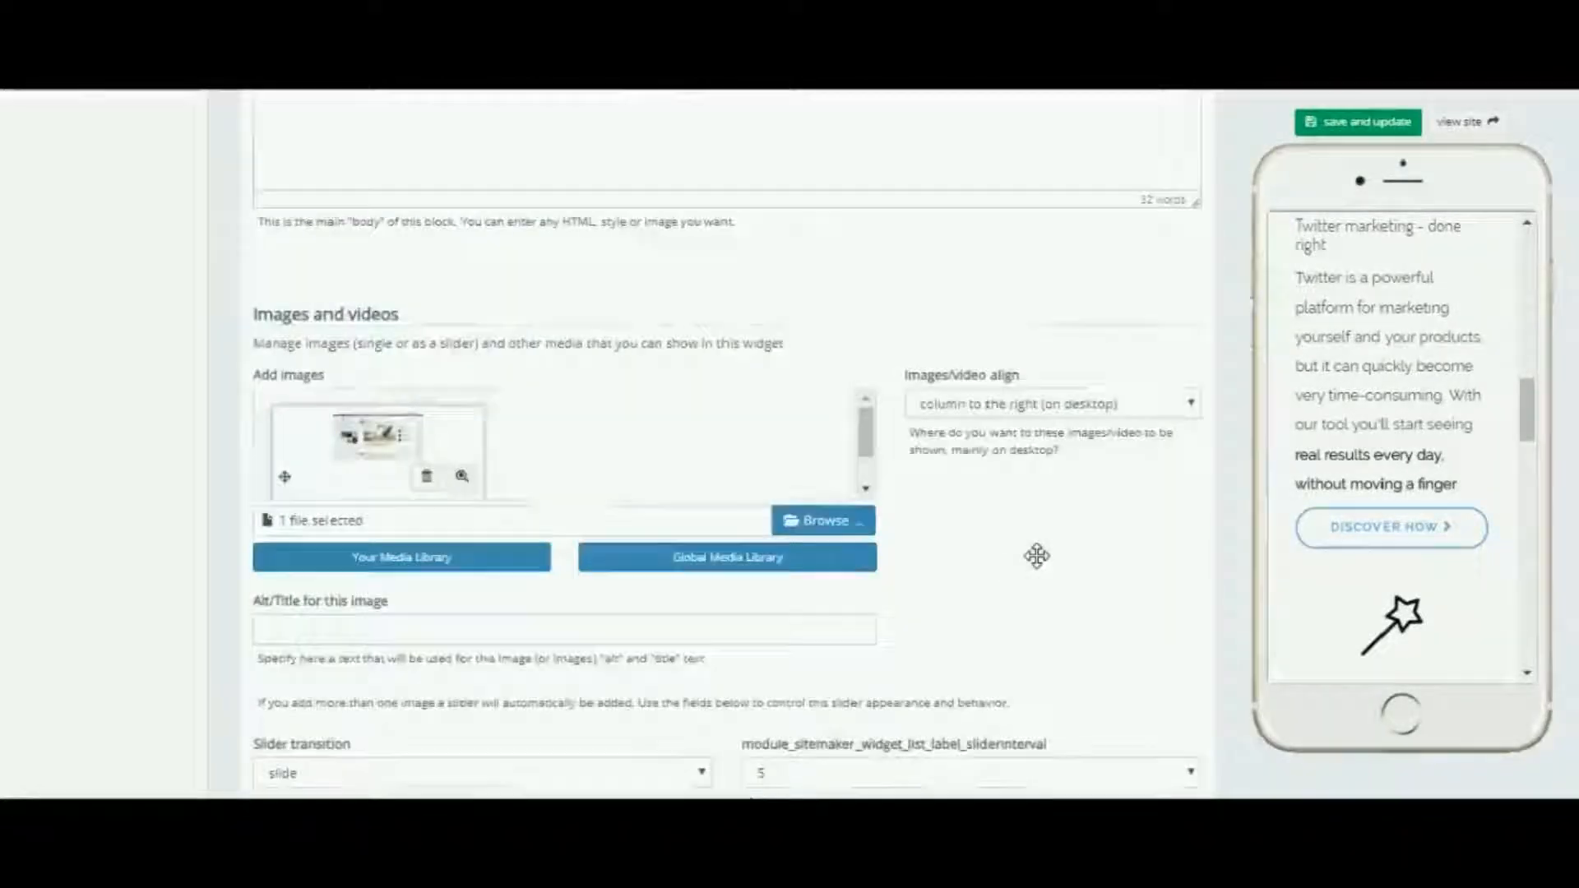
scroll(1037, 556, "up", 12)
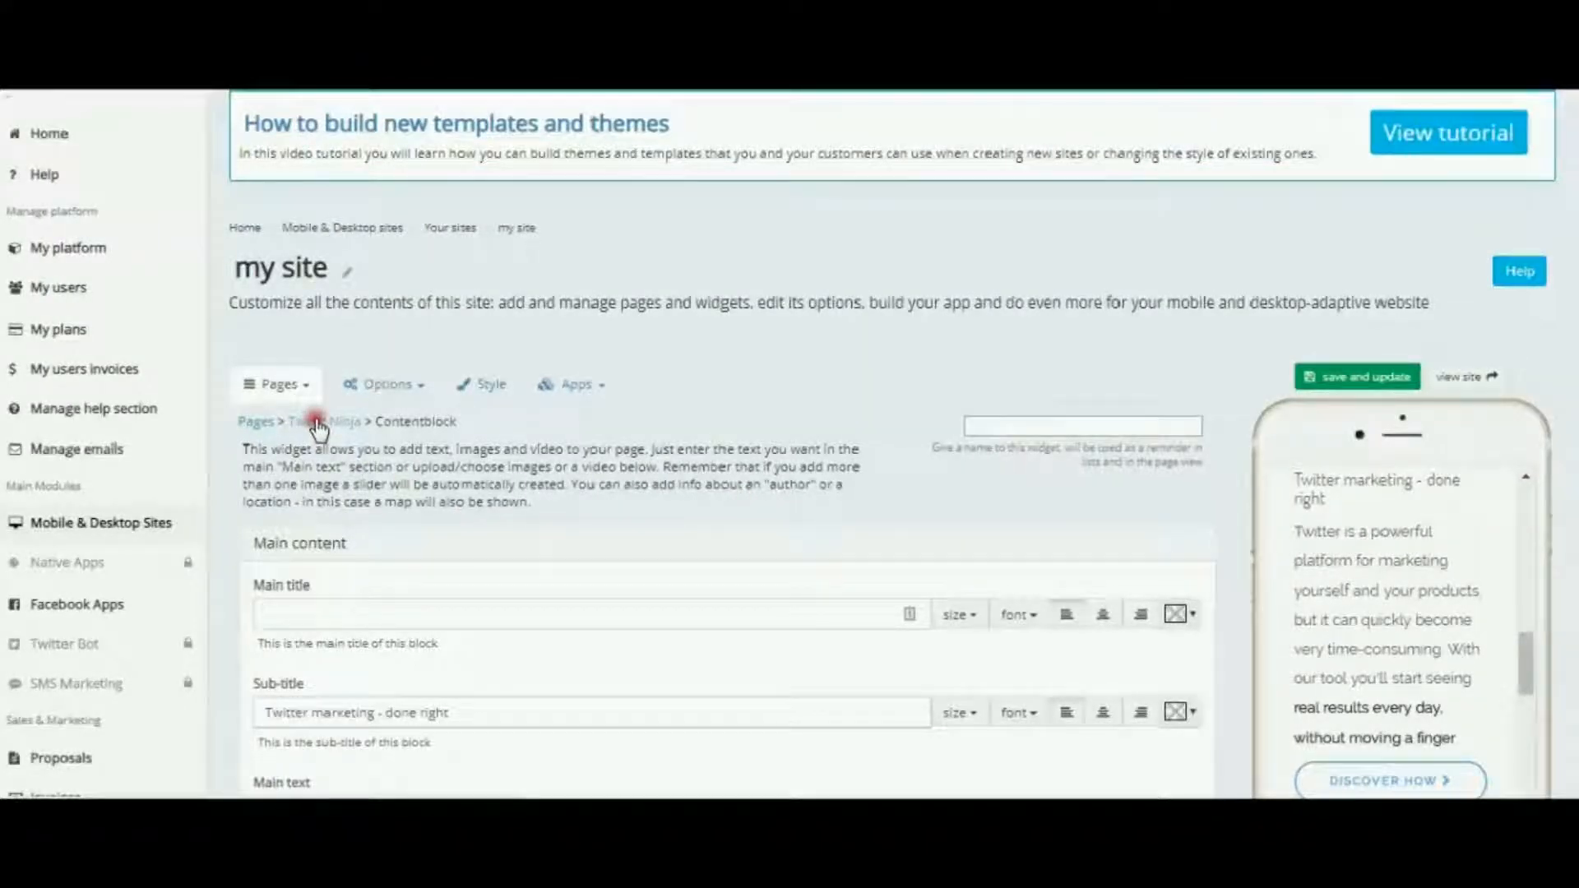
left_click(319, 426)
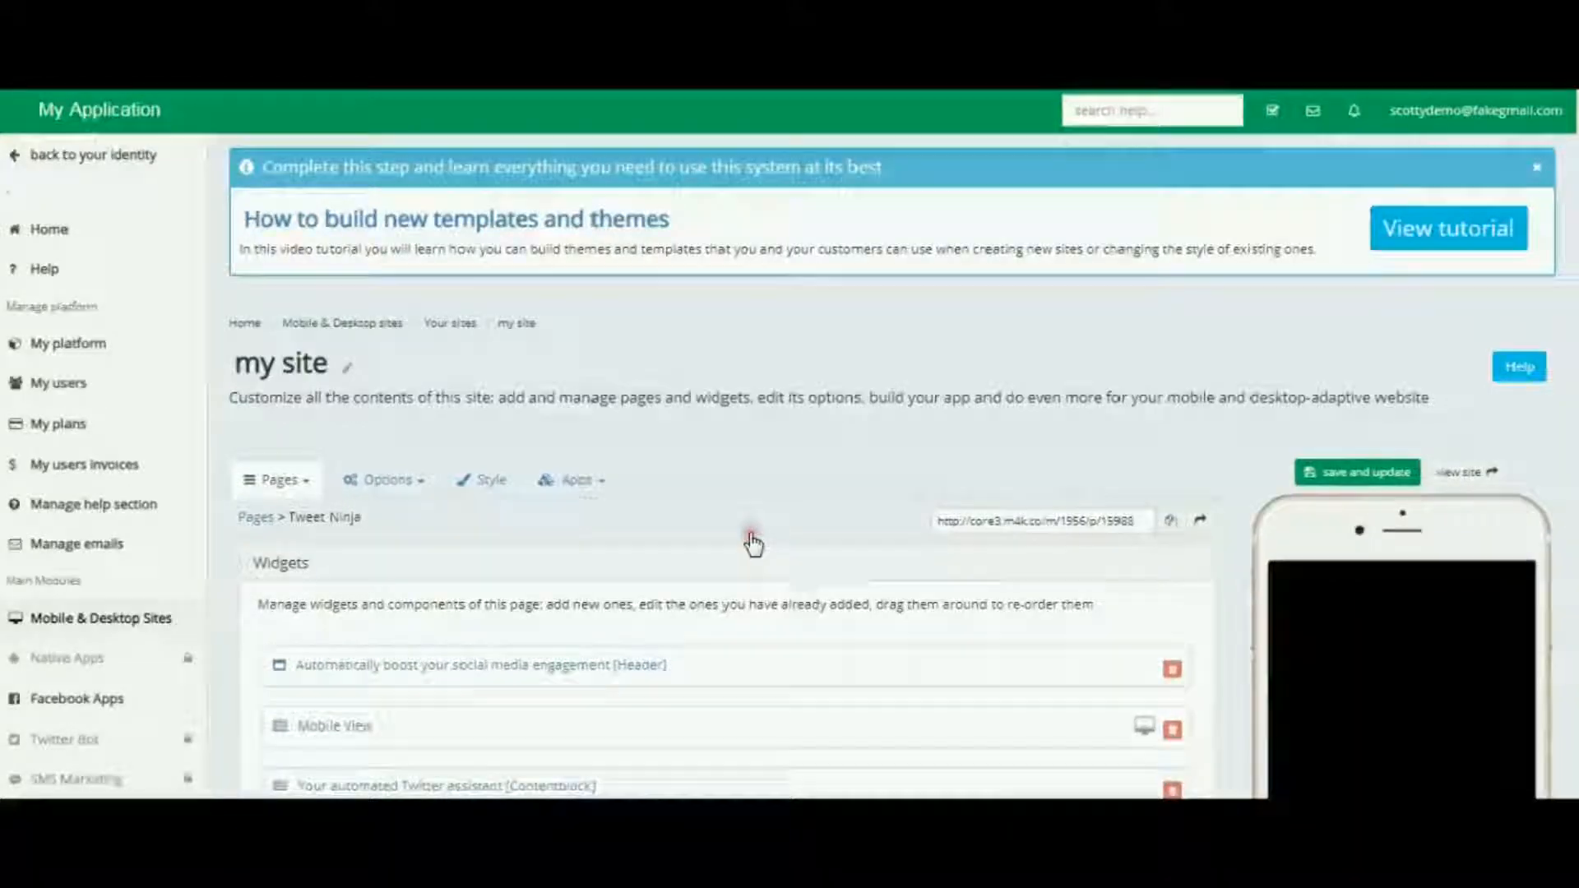
scroll(752, 542, "down", 3)
scroll(751, 543, "up", 3)
scroll(704, 596, "down", 5)
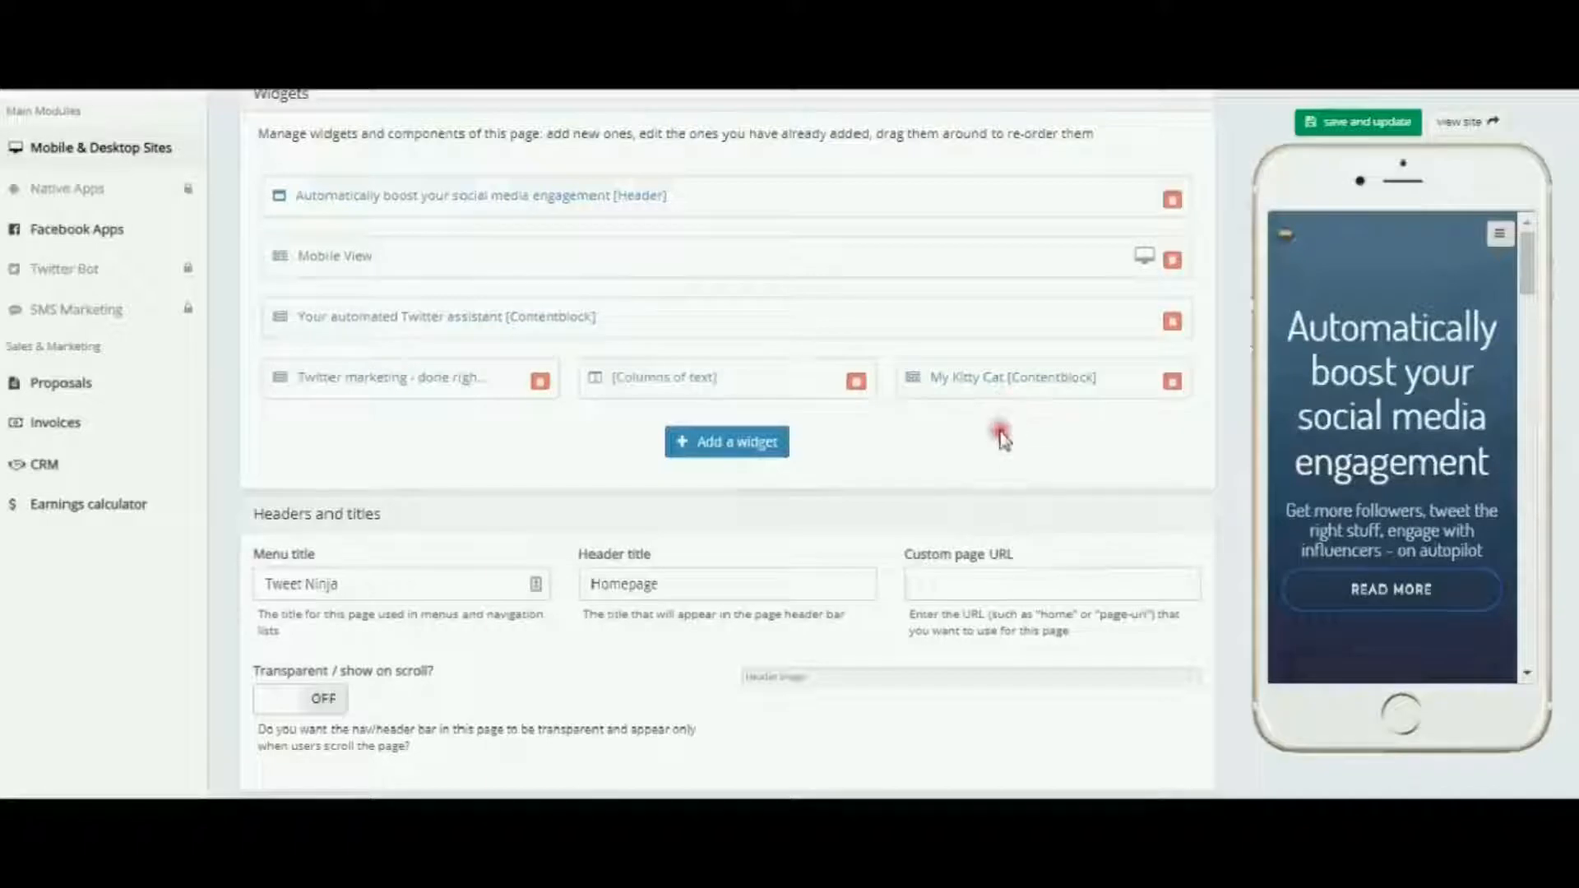
scroll(1004, 440, "up", 3)
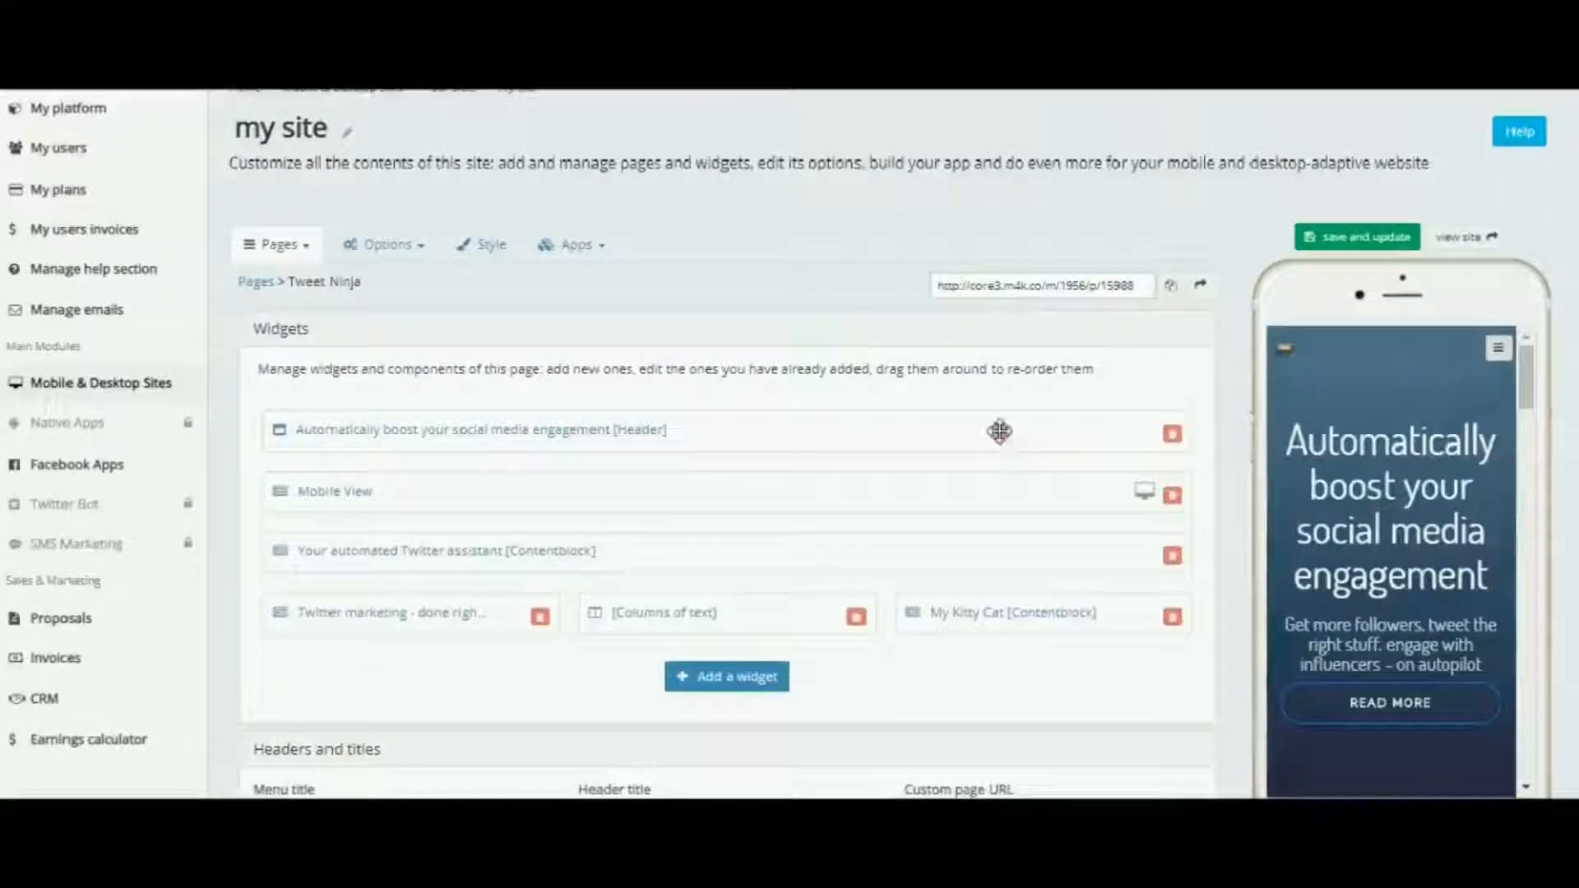